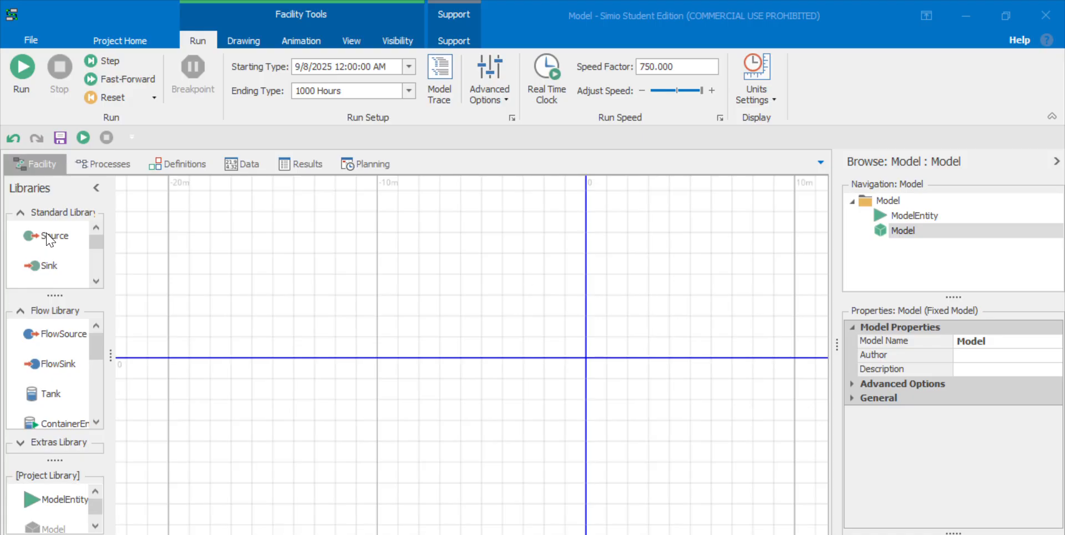
Step: Place a Source in the empty facility and name it PartArrivals
drag(47, 236, 305, 294)
double_click(310, 324)
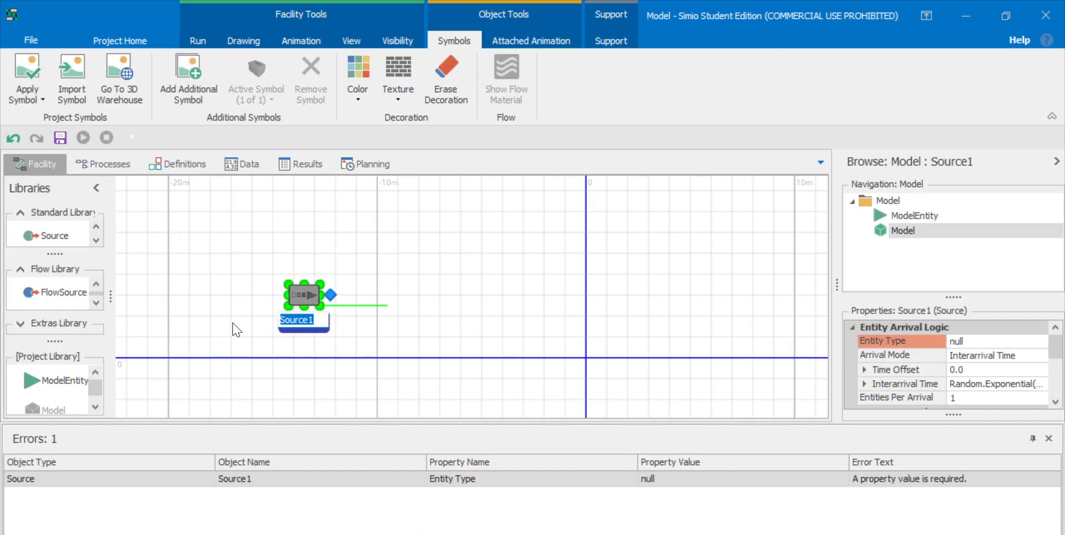
text(PartArrivals)
click(389, 261)
Step: Place four ModelEntity instances in two rows beside the PartArrivals source
drag(383, 319, 491, 319)
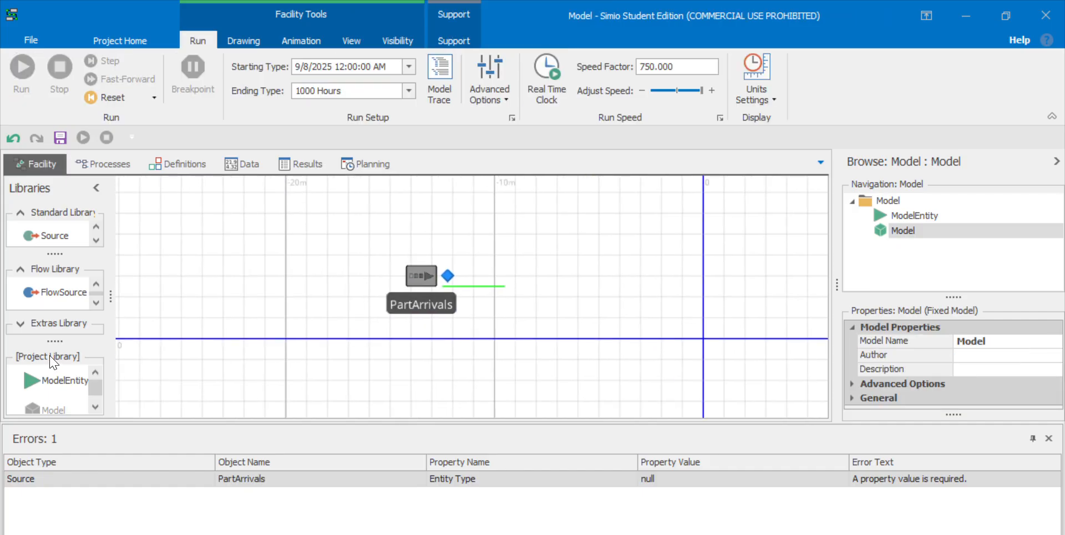
drag(46, 385, 232, 284)
drag(47, 380, 323, 284)
drag(58, 384, 227, 331)
drag(43, 386, 283, 316)
Step: Rename ModelEntity1 as PartA and ModelEntity2 as PartB
scroll(242, 311, up, 2)
click(254, 321)
click(254, 272)
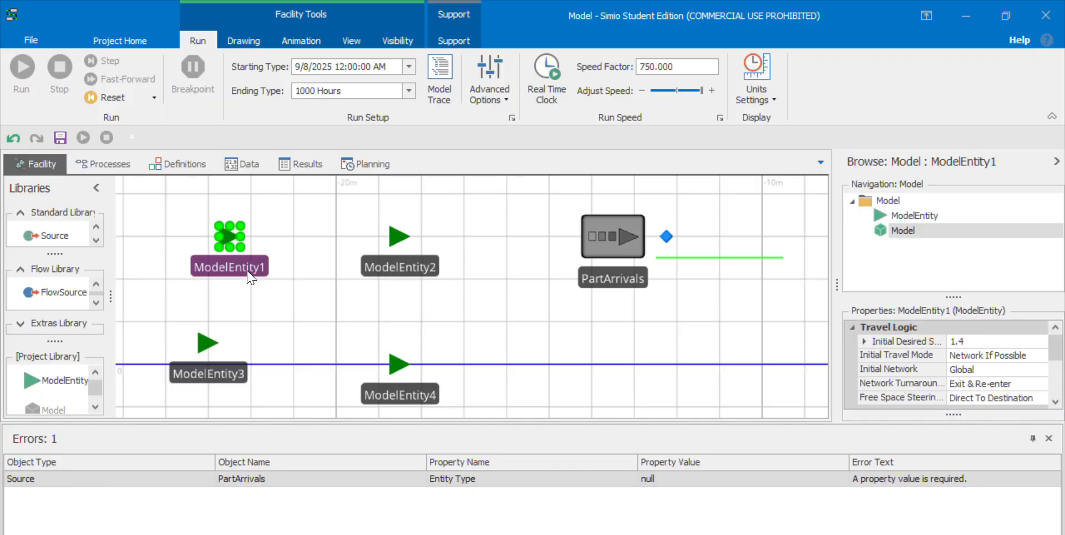
click(248, 269)
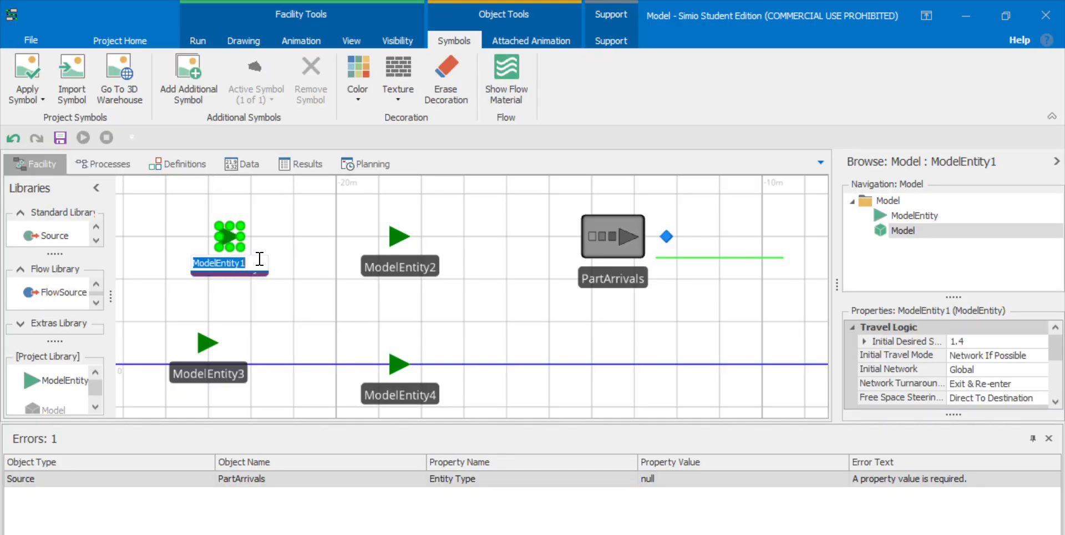
text(Part)
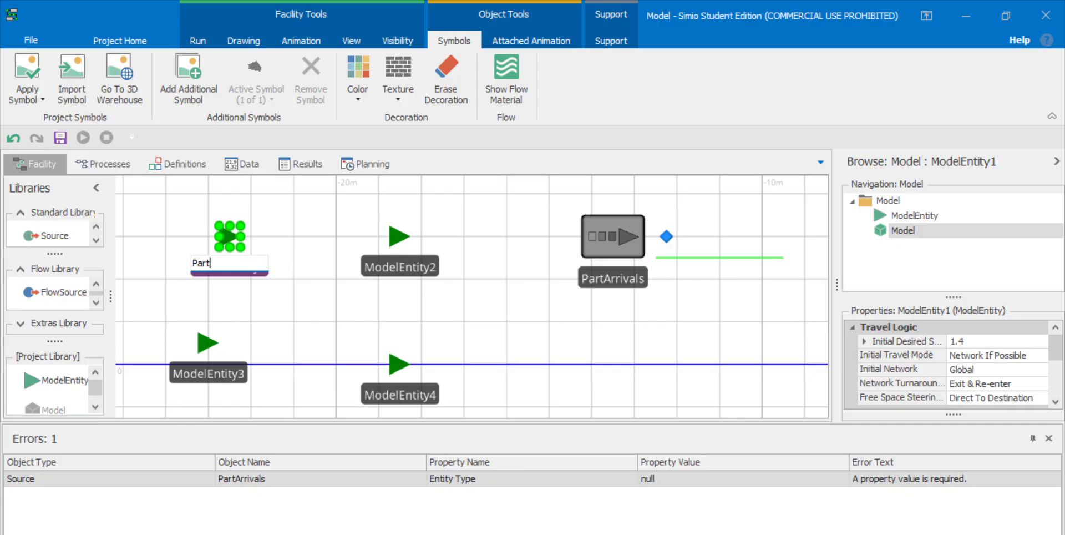
text(A)
double_click(408, 267)
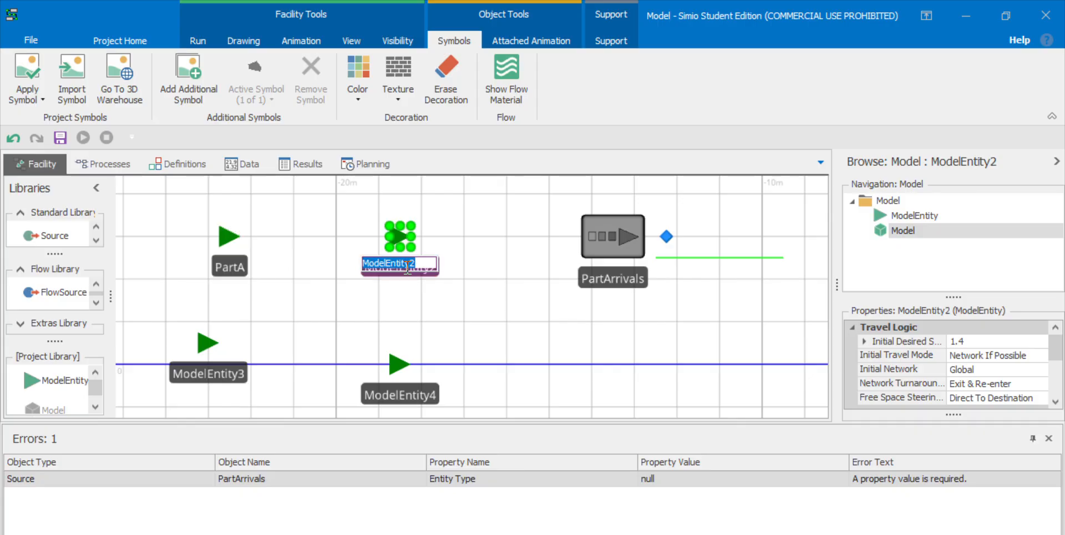
text(PartB)
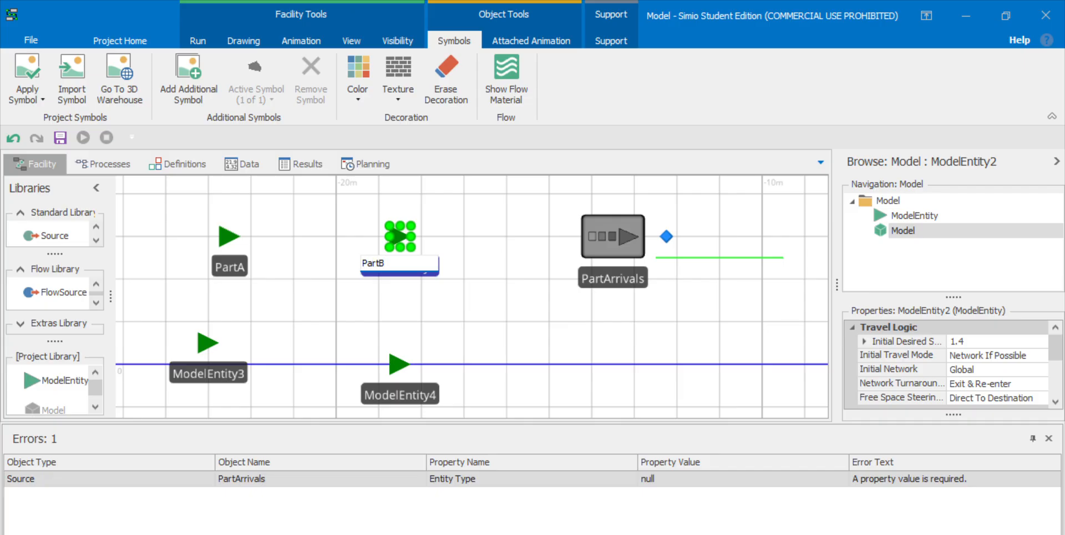
Step: Rename ModelEntity3 as PartC and ModelEntity4 as PartD
double_click(241, 373)
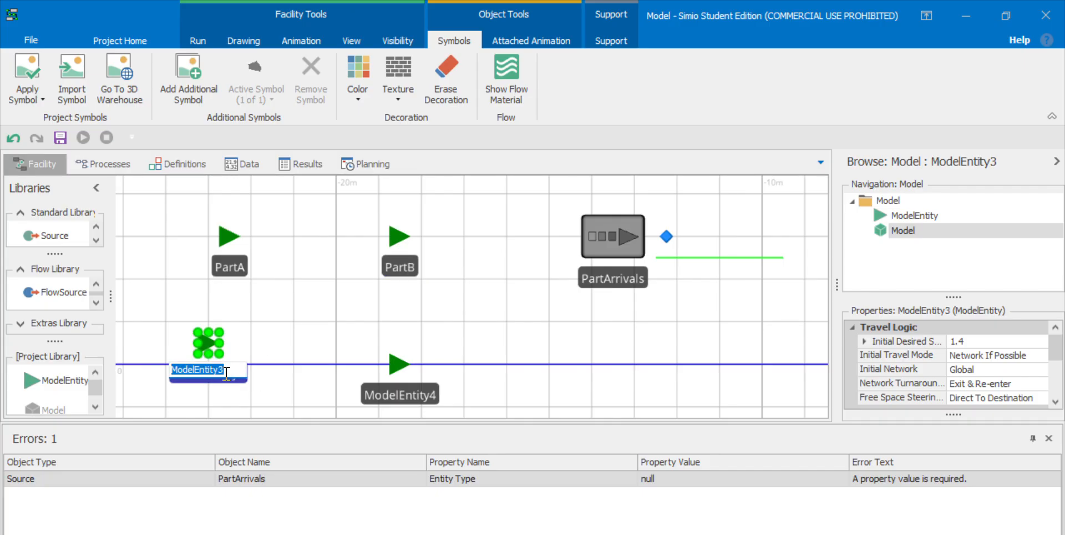
text(PartC)
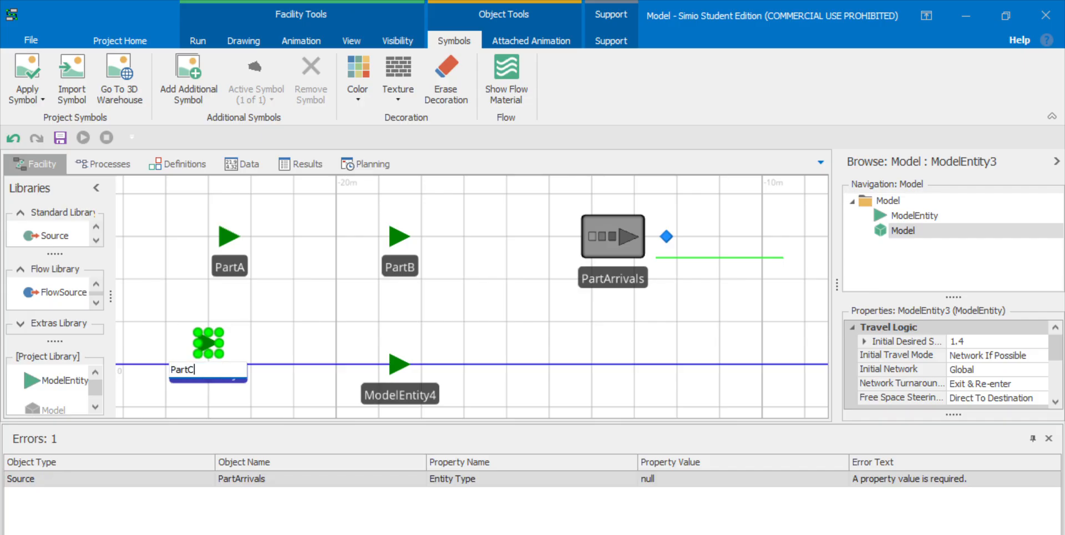
double_click(407, 394)
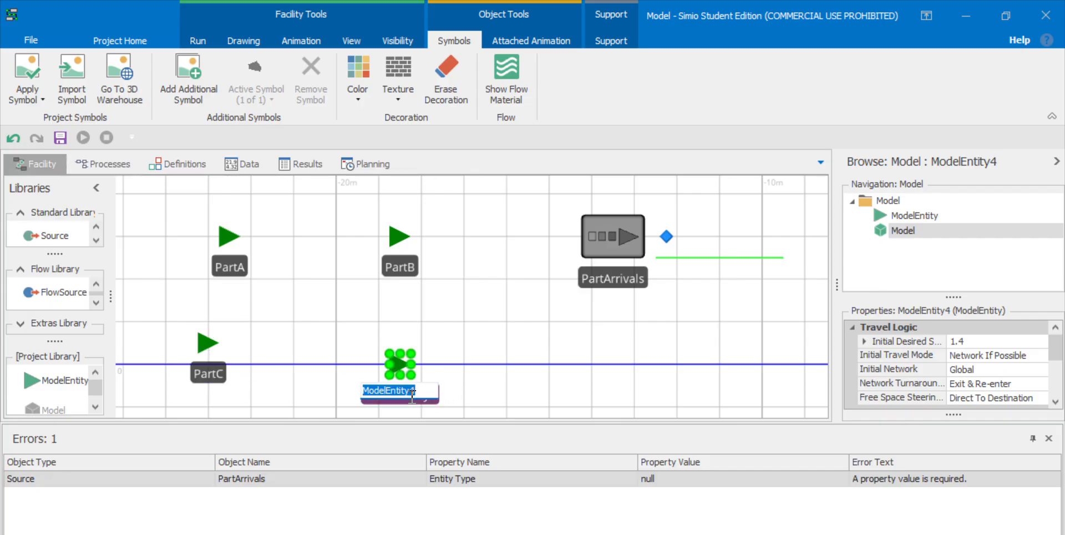
text(PartD)
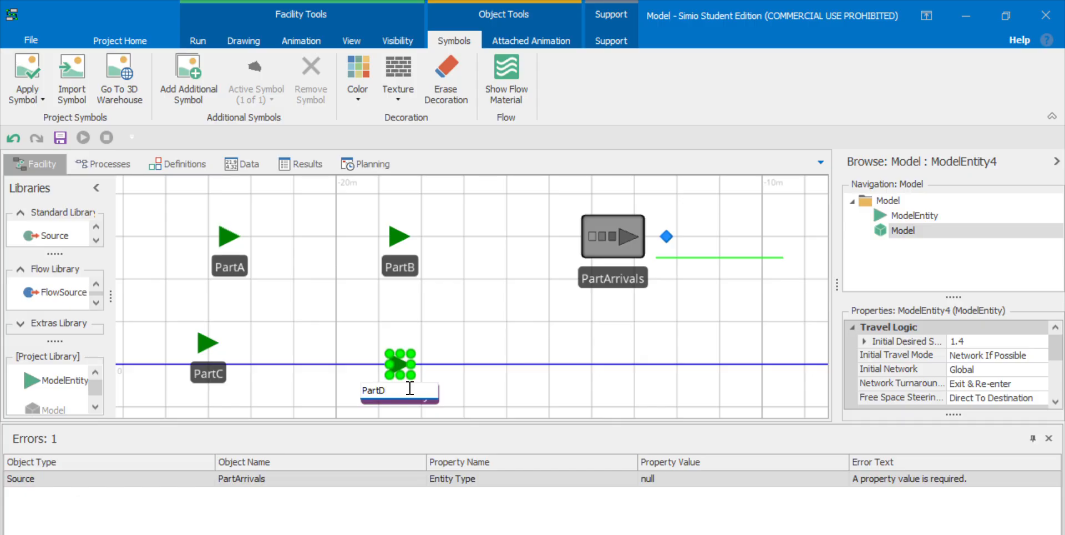
click(328, 317)
Step: Reposition PartD, PartC and PartA so the four part entities line up in a roughly even two-by-two grid
drag(396, 361, 408, 332)
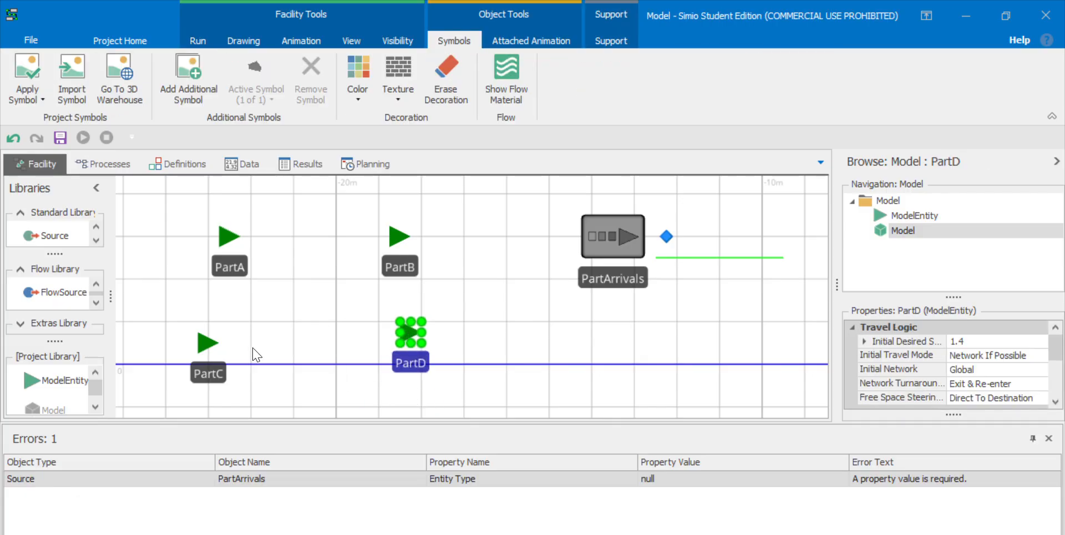
drag(197, 343, 225, 340)
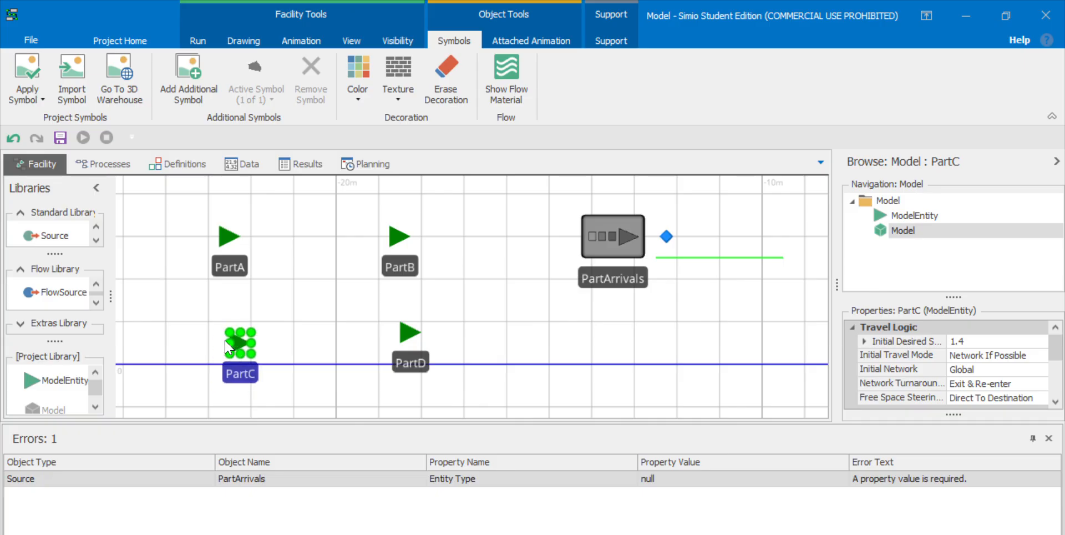
click(285, 328)
click(234, 237)
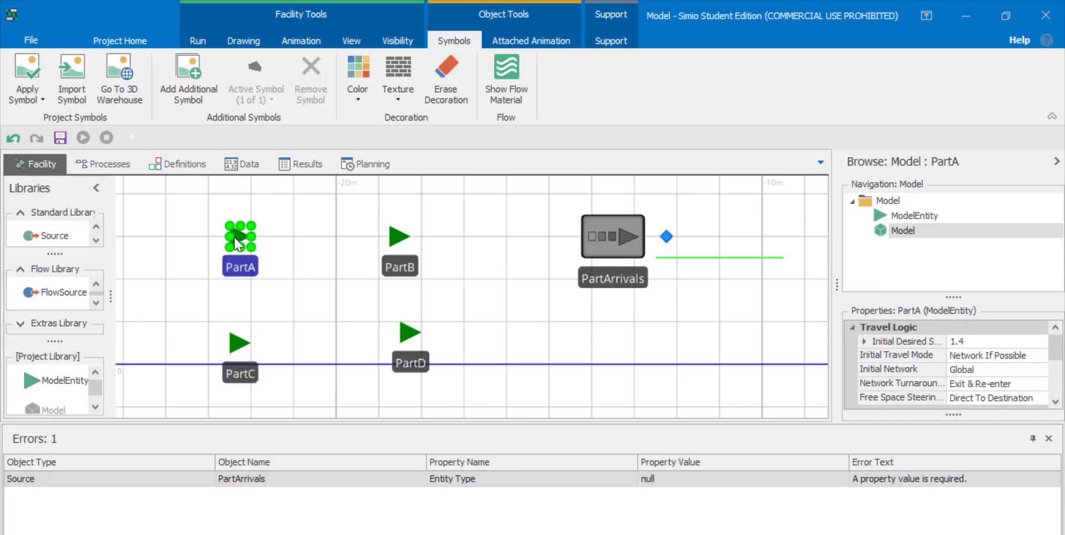
click(334, 262)
mouse_move(318, 260)
mouse_down()
mouse_move(324, 289)
mouse_move(317, 258)
mouse_up()
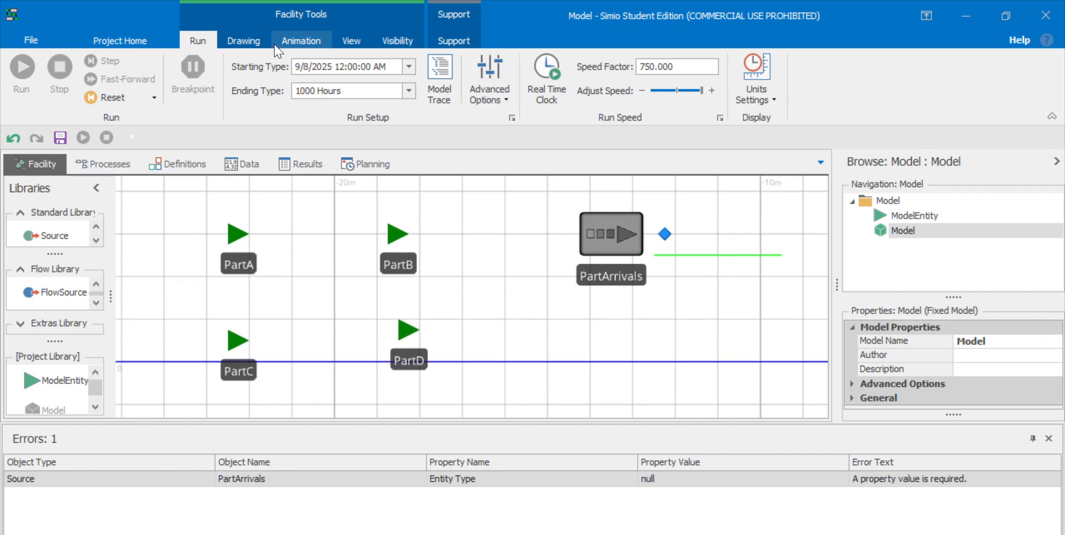
click(233, 233)
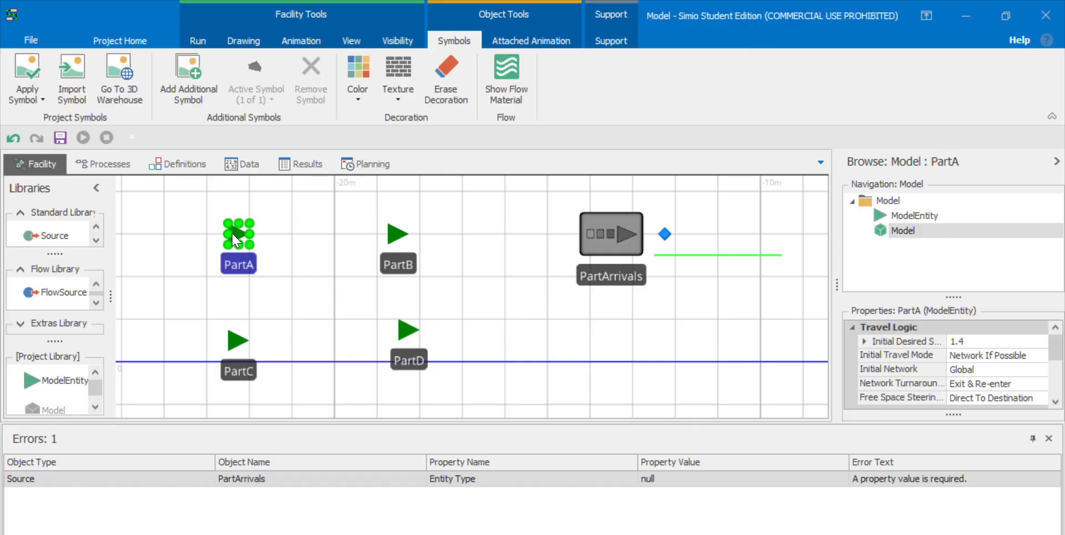
click(358, 90)
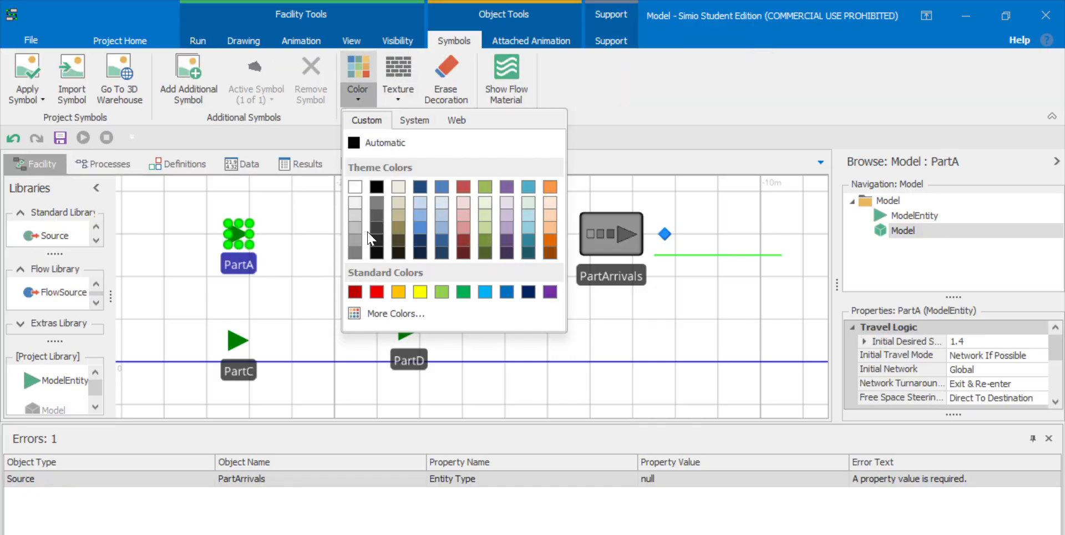
click(286, 254)
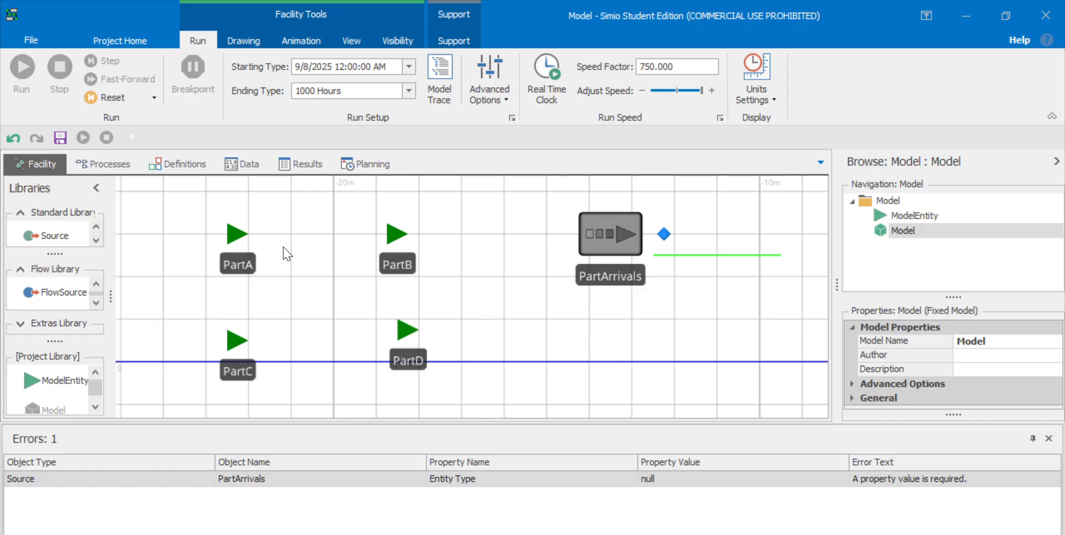
click(236, 235)
click(335, 257)
Step: Color the PartB entity symbol with the dark red standard color
click(397, 233)
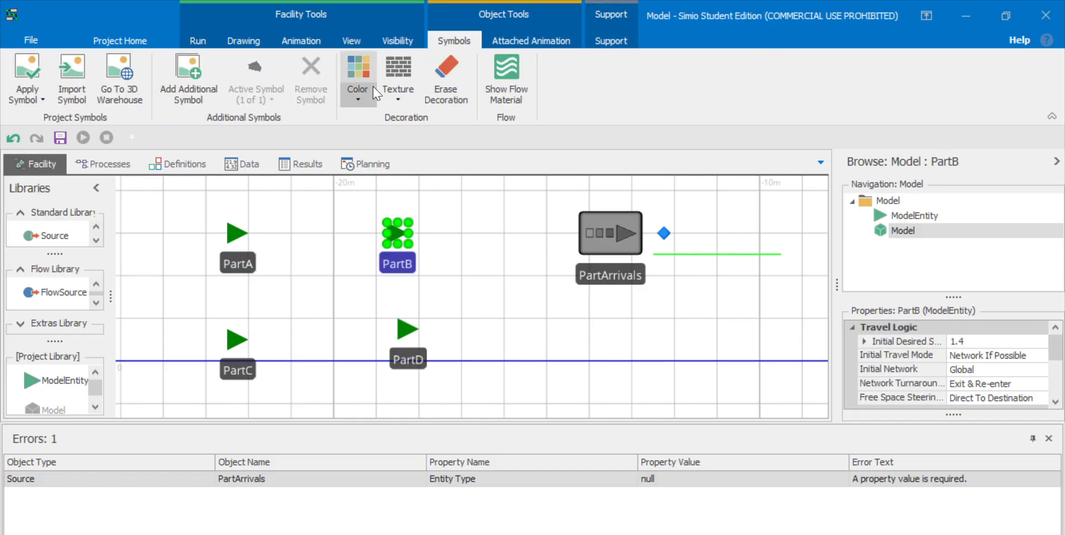
click(359, 99)
click(356, 294)
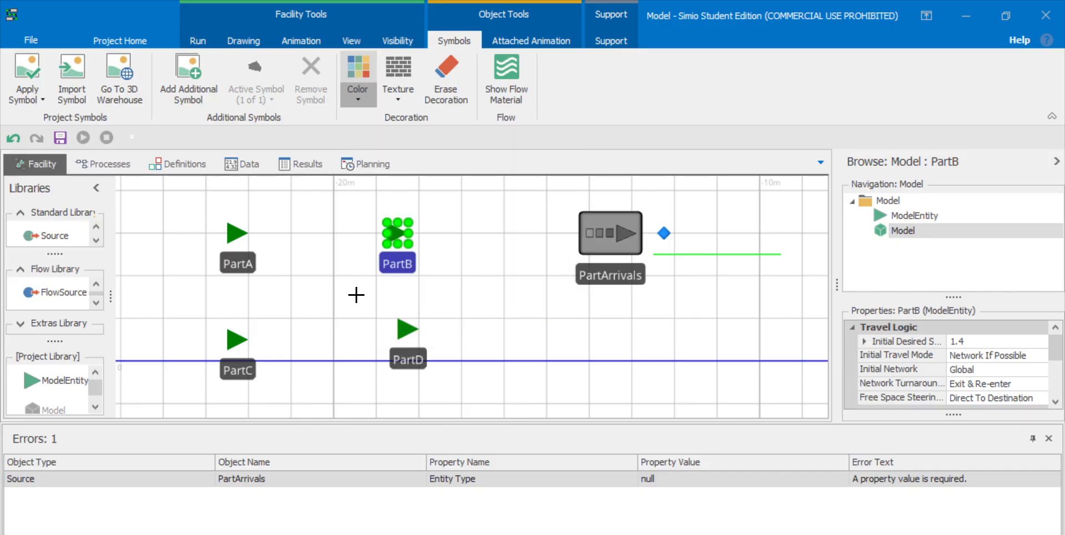
click(398, 233)
Step: Color the PartC entity symbol with the orange standard color
click(247, 338)
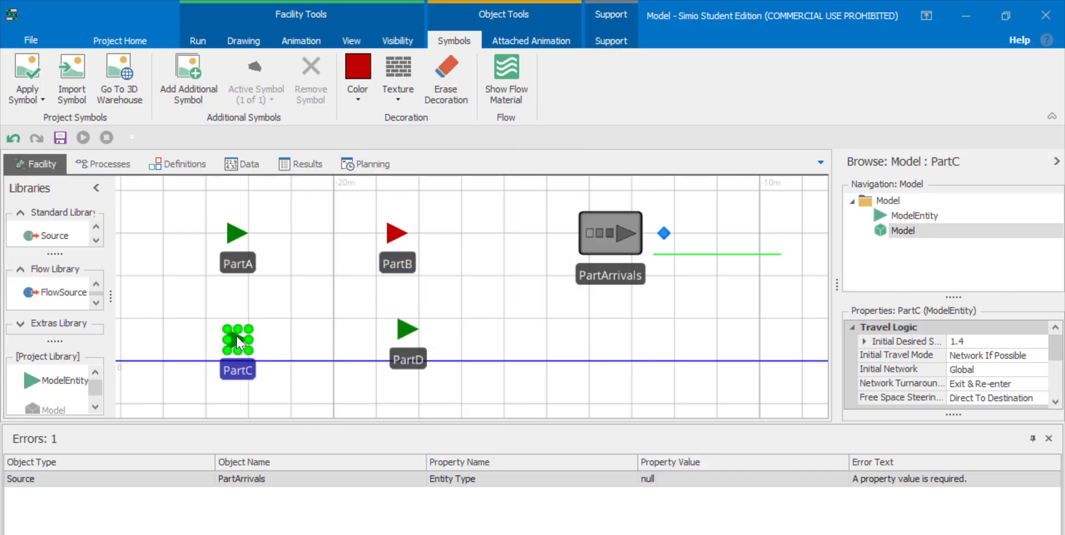
click(357, 99)
click(398, 291)
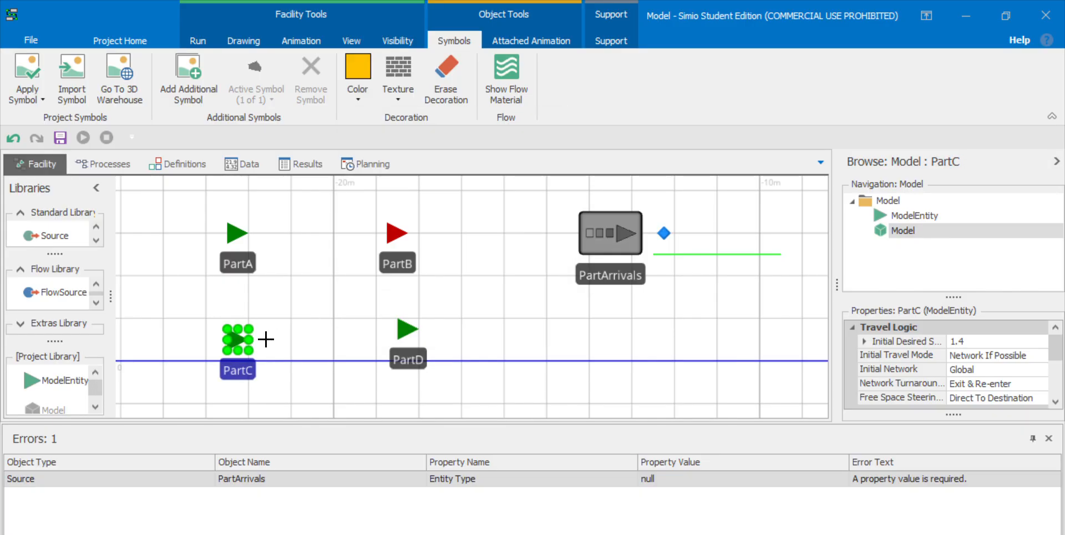
click(241, 341)
Step: Apply the purple standard color to the arrow on the PartArrivals source symbol
click(406, 333)
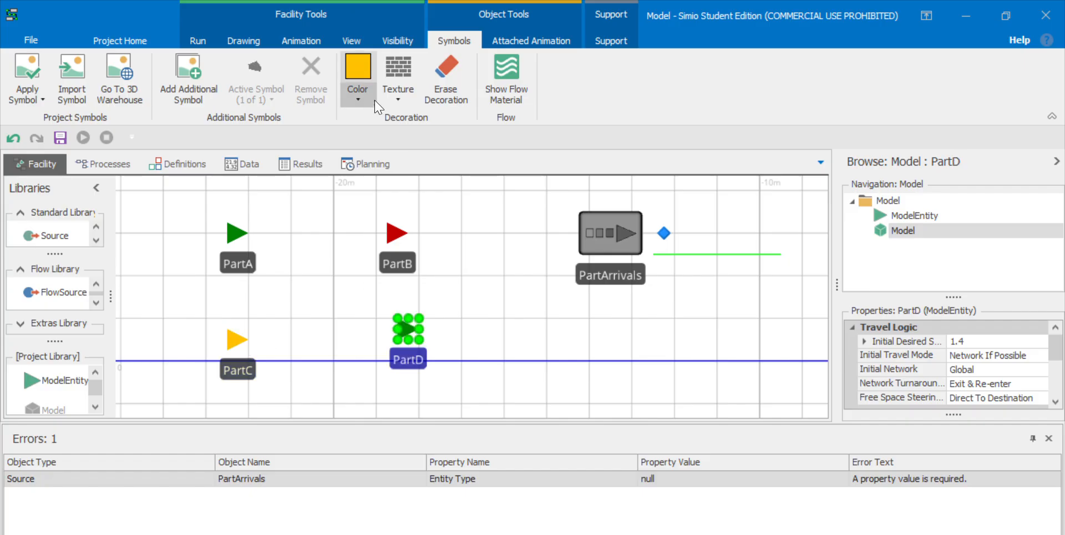
click(366, 100)
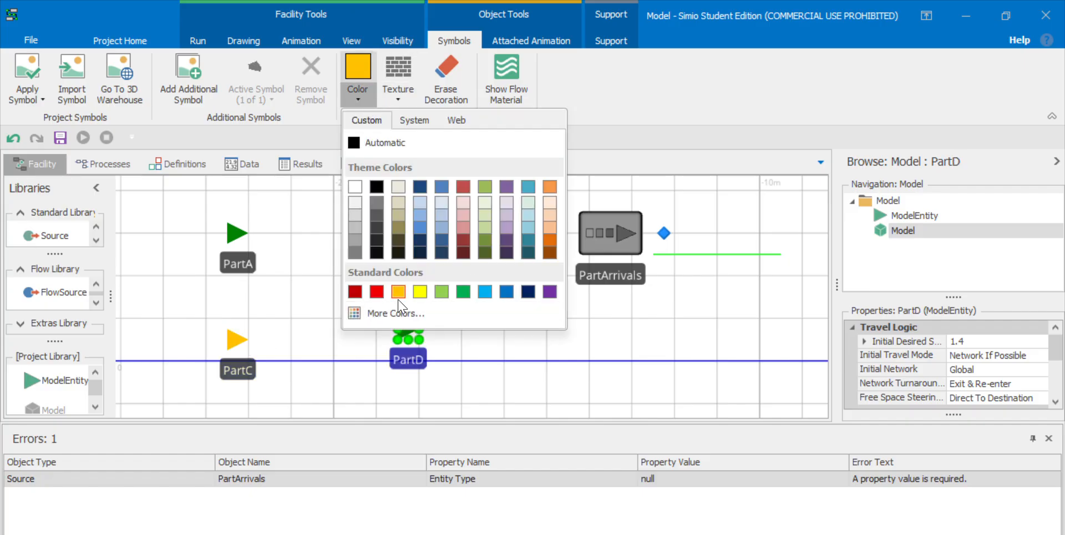
click(550, 291)
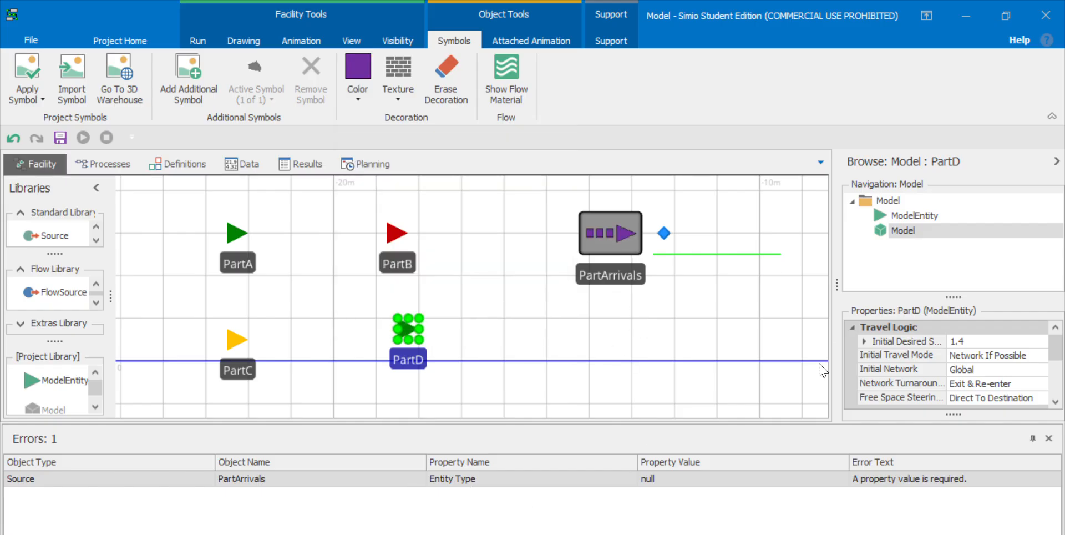
Step: Set the Entity Type of the PartArrivals source to PartA
click(609, 239)
click(968, 341)
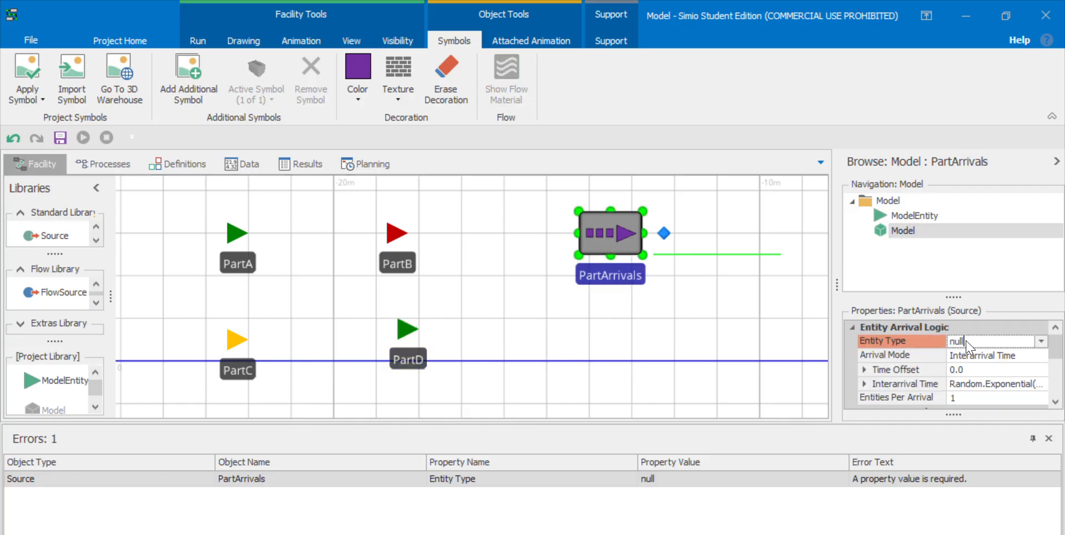
click(1040, 340)
click(940, 388)
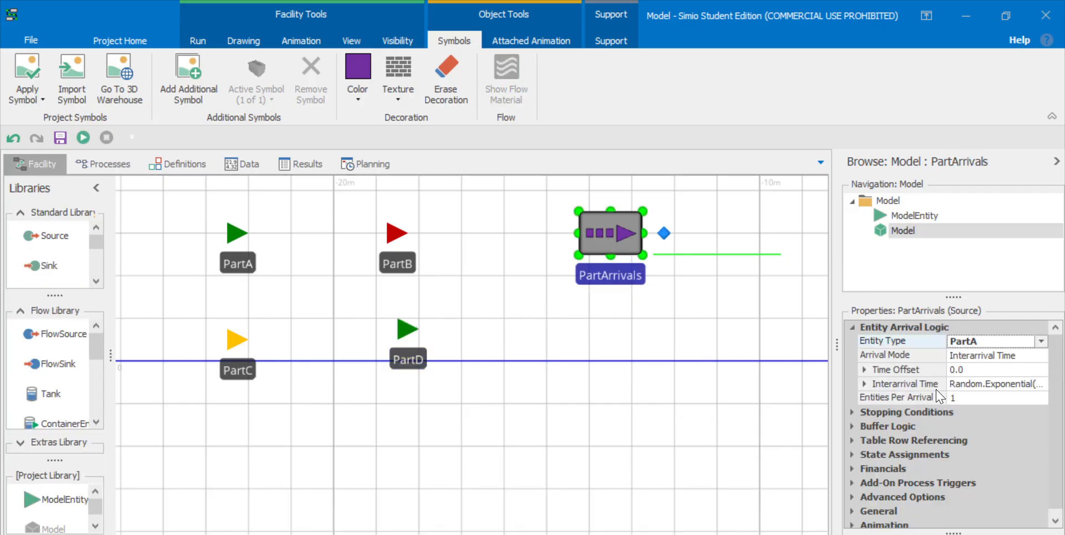
click(706, 351)
drag(621, 408, 480, 438)
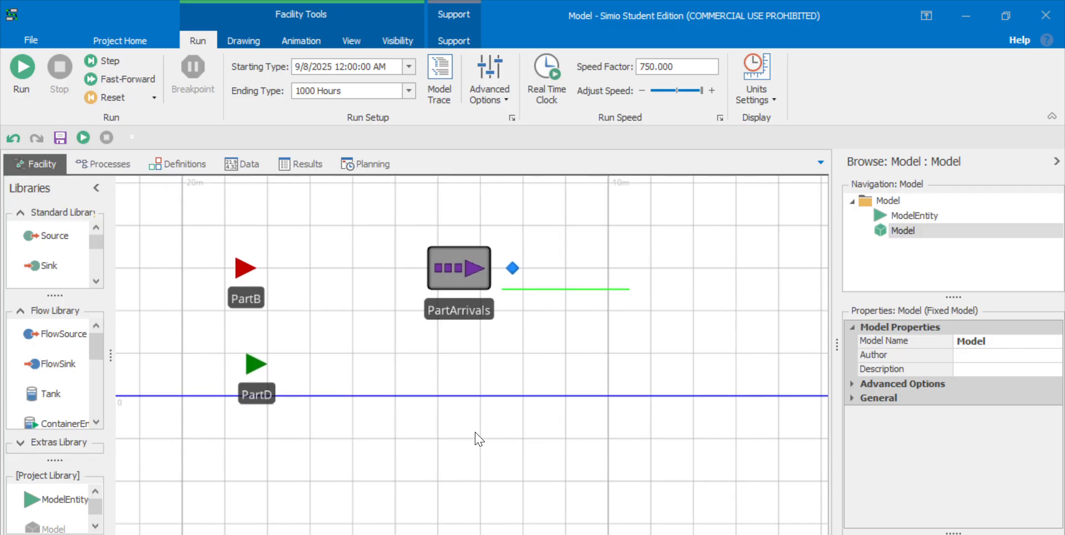
scroll(497, 369, down, 3)
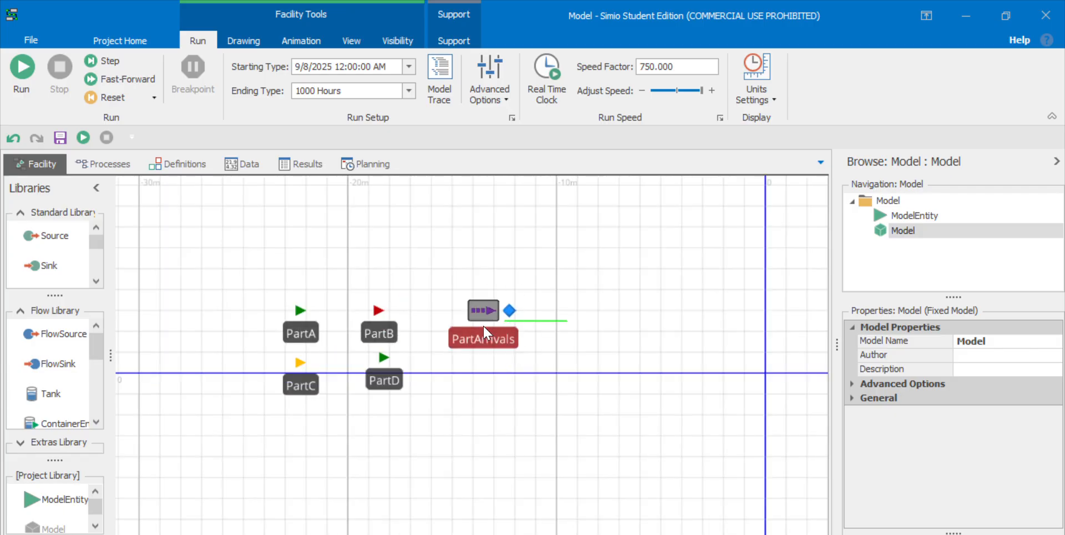
drag(458, 433, 351, 442)
scroll(407, 423, down, 2)
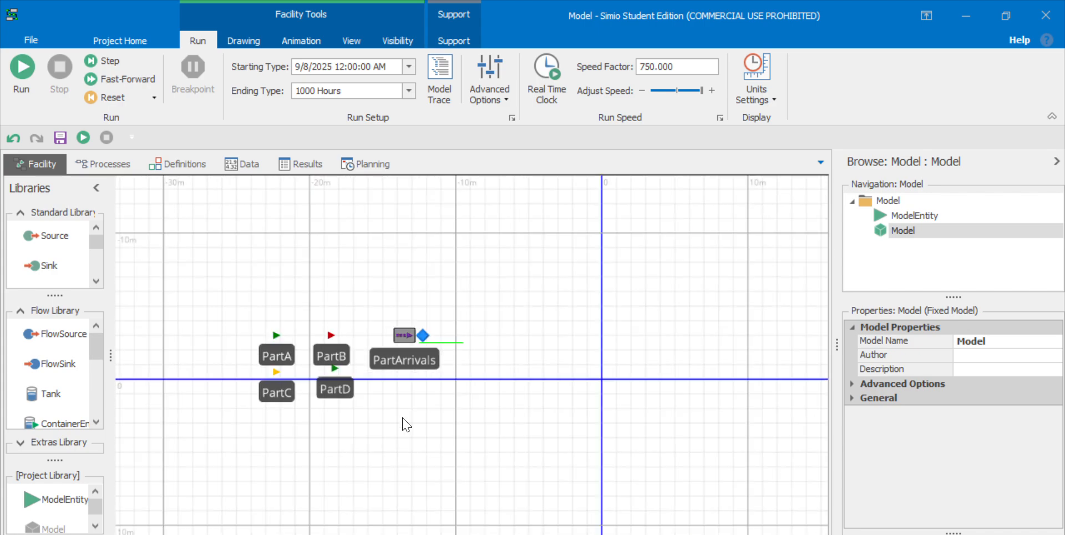
drag(406, 422, 337, 430)
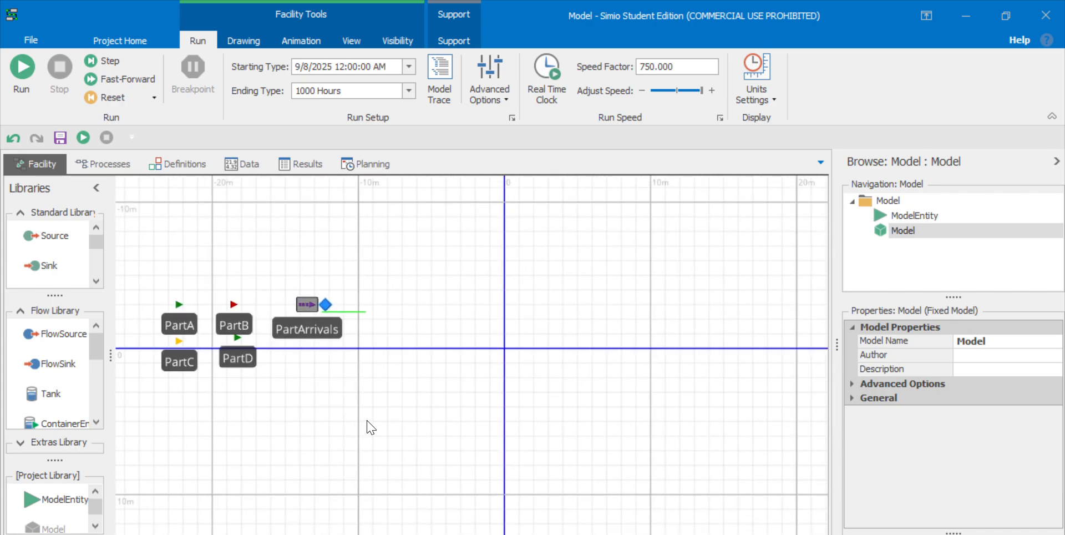
Step: Switch to the PartRoutings workbook in Excel, review each part's sequence and process times, and return to Simio
key(alt+Tab)
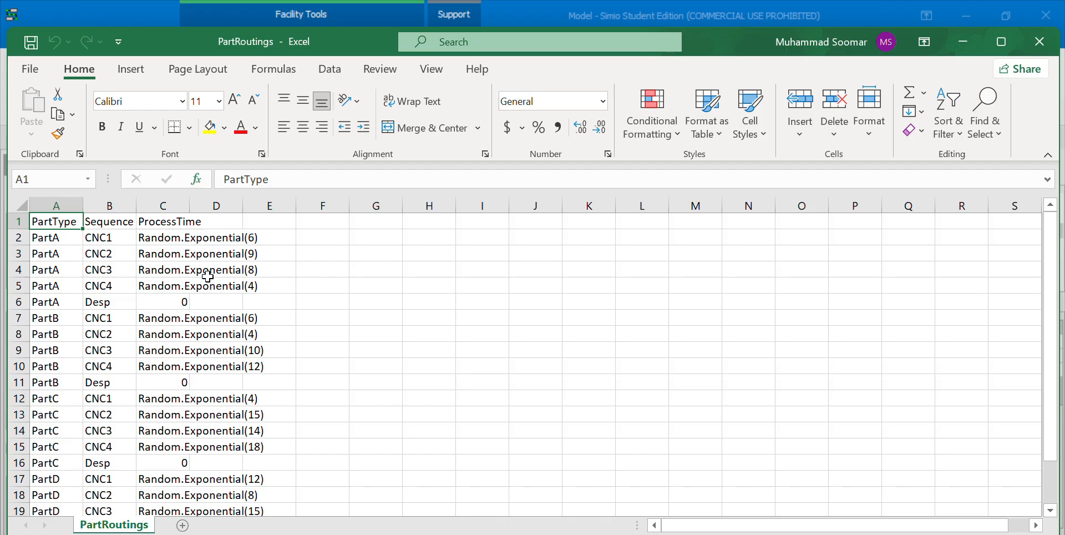
click(963, 42)
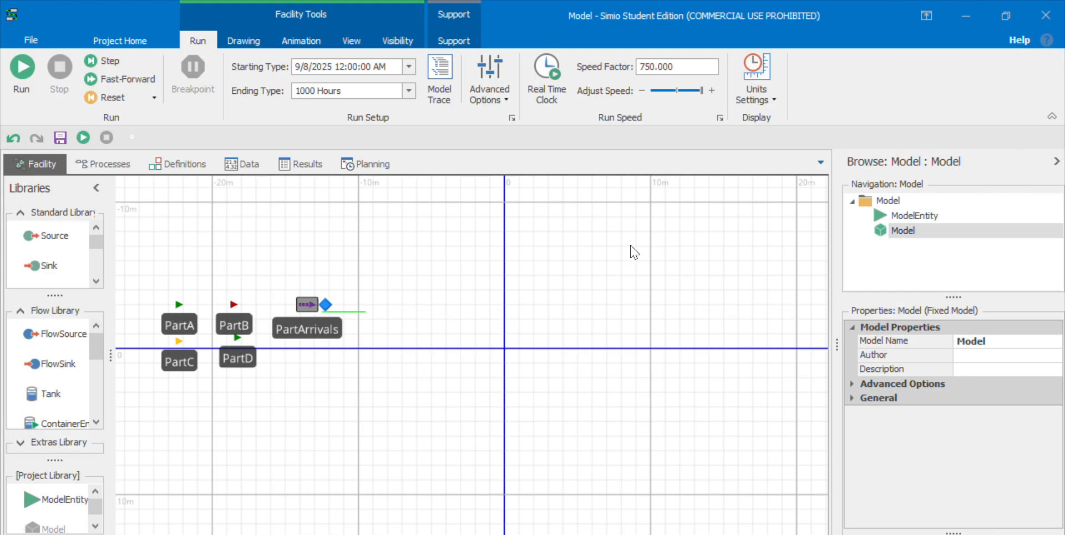
scroll(55, 266, down, 5)
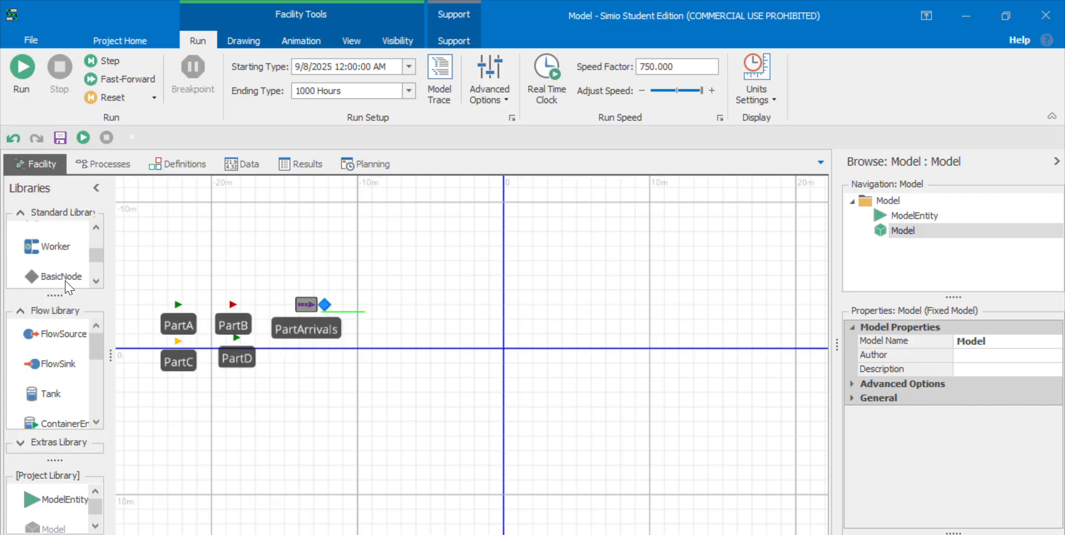
scroll(60, 258, up, 3)
scroll(60, 257, up, 2)
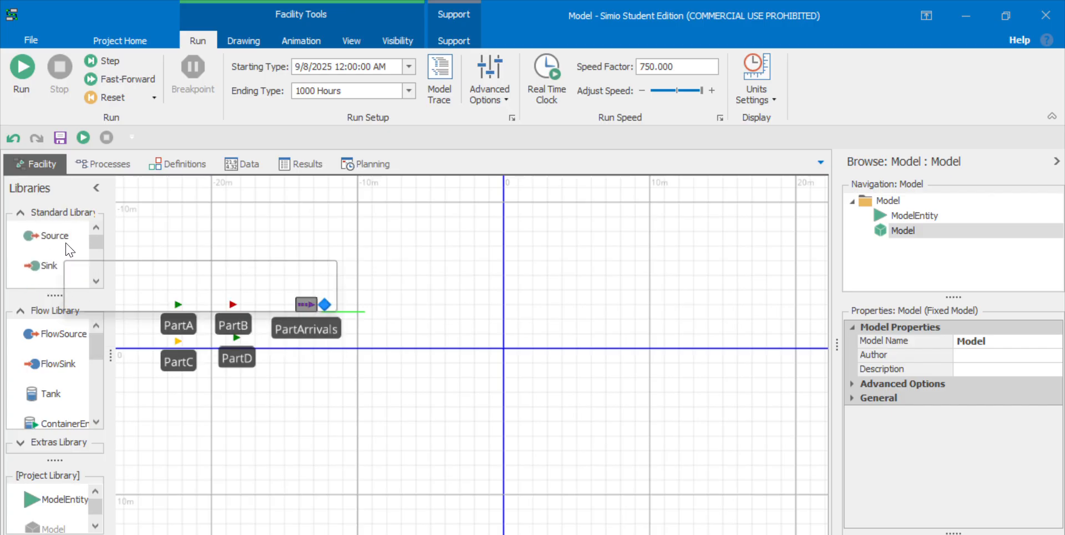
Step: Place four servers in a row after the PartArrivals source in the facility layout
drag(95, 240, 394, 302)
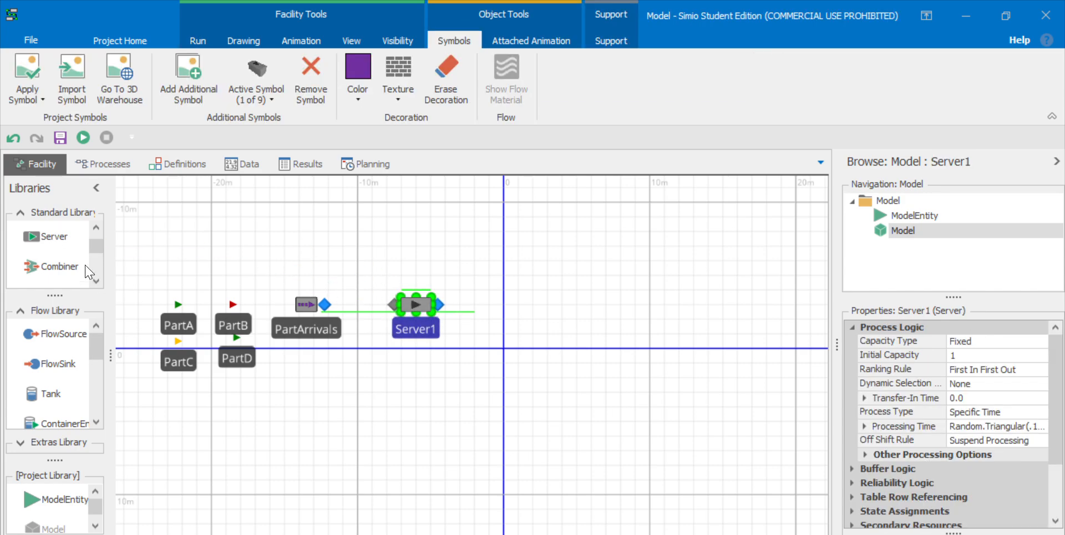
drag(46, 244, 532, 304)
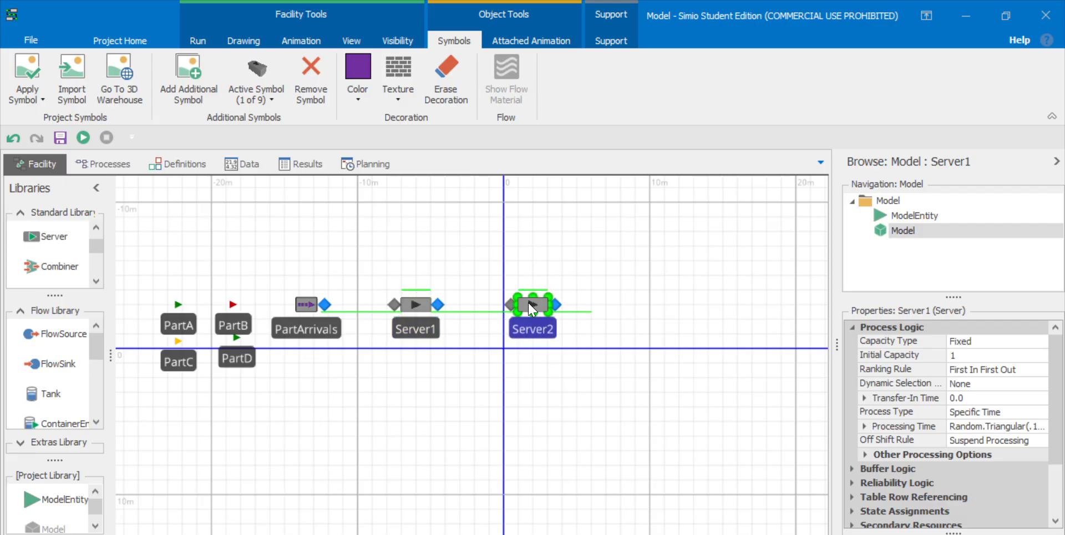
drag(47, 239, 657, 305)
drag(46, 238, 798, 308)
Step: Move Server4 and Server3 down slightly to align them with the other servers in the row
scroll(684, 349, down, 3)
drag(685, 349, 492, 398)
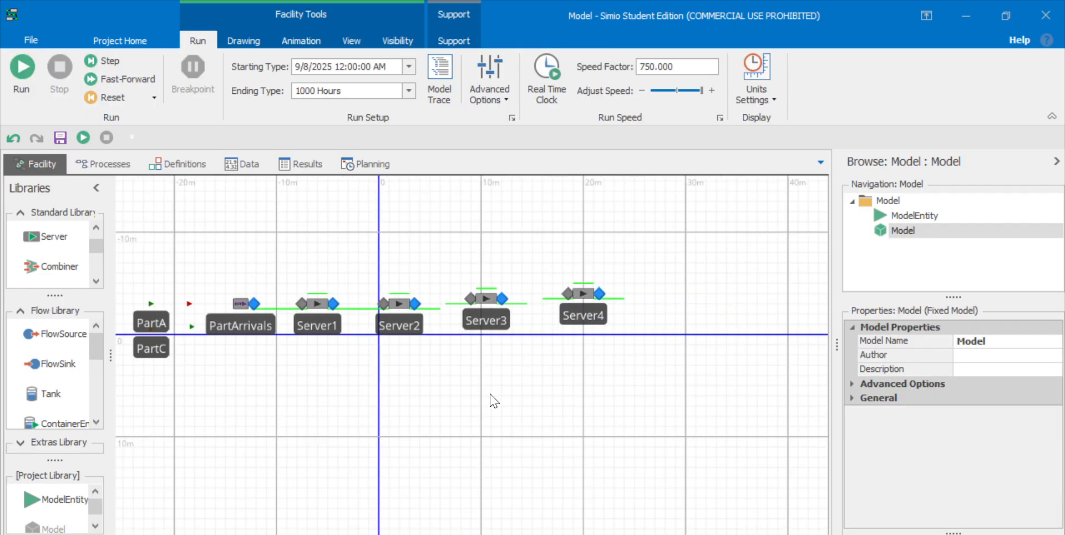
drag(599, 298, 594, 310)
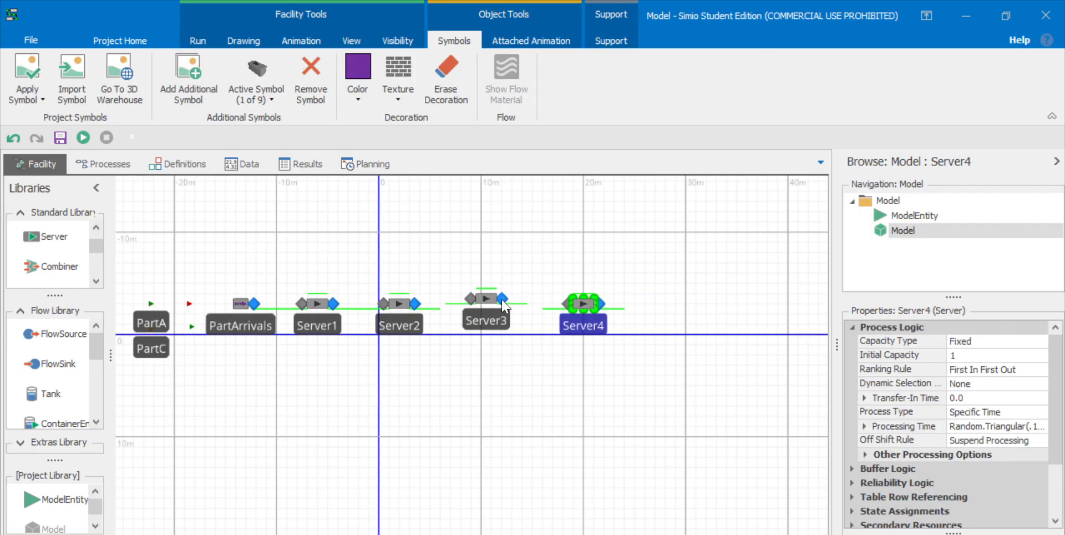
drag(502, 300, 507, 305)
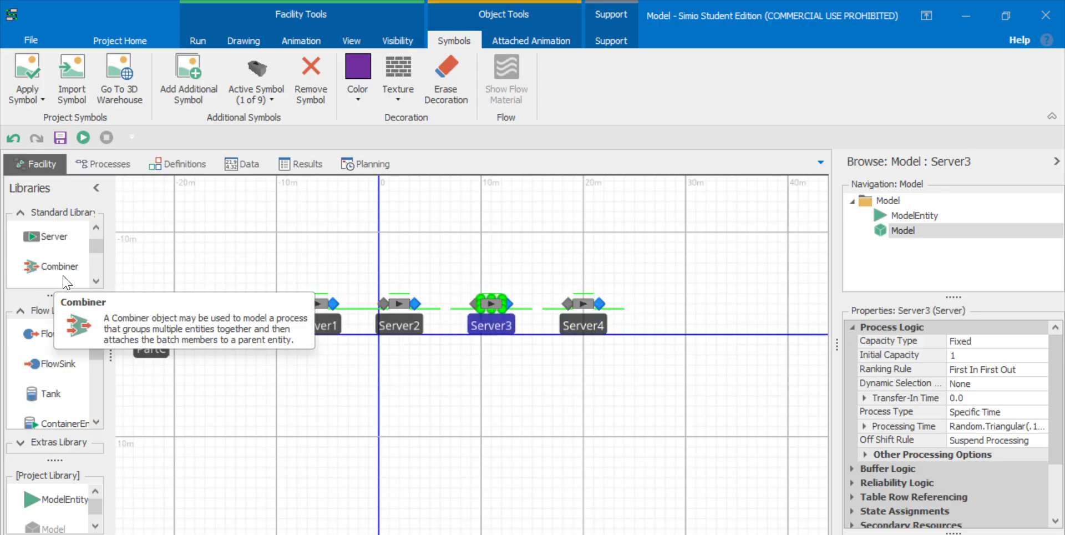
Step: Place a sink at the end of the row, beyond Server4
scroll(55, 255, up, 3)
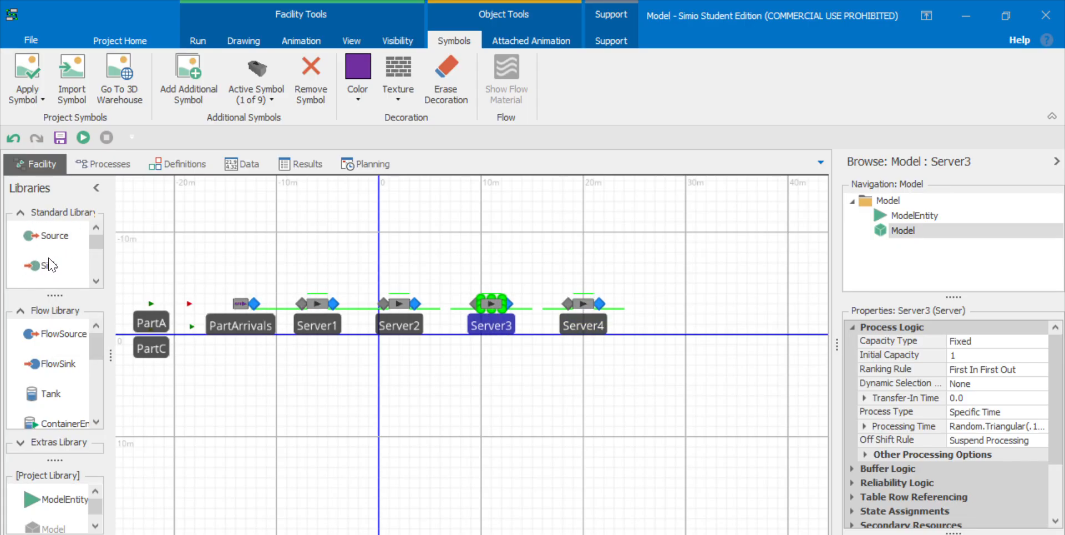
drag(49, 266, 688, 310)
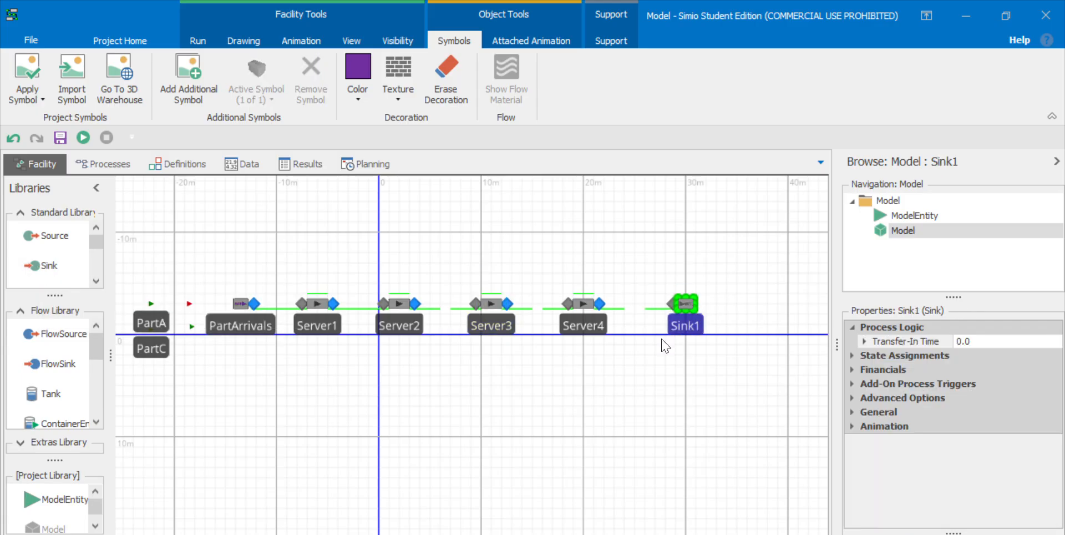
click(579, 395)
Step: Rename the four servers in order along the row as CNC1, CNC2, CNC3 and CNC4
double_click(309, 326)
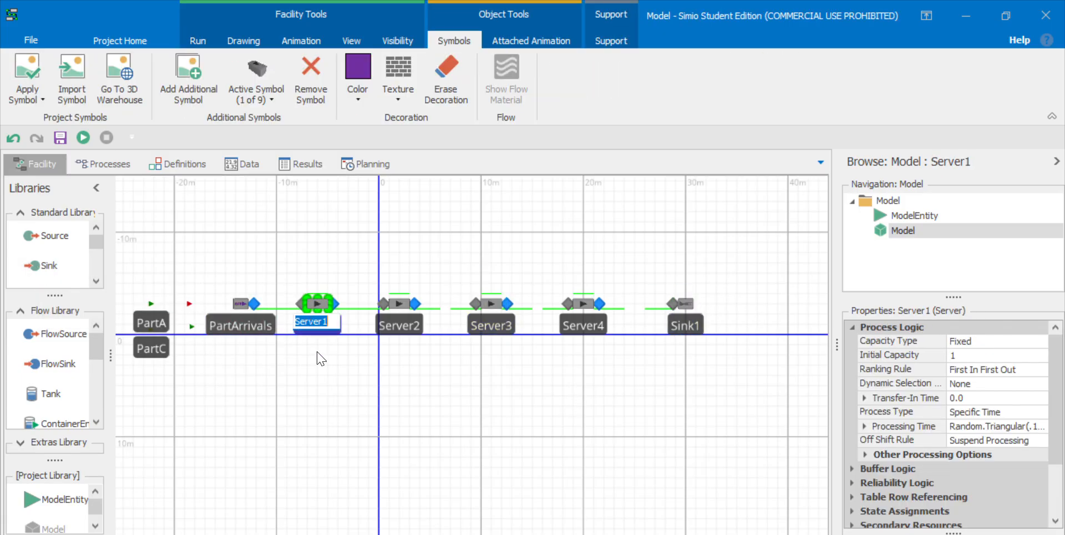
text(CNC1)
double_click(395, 327)
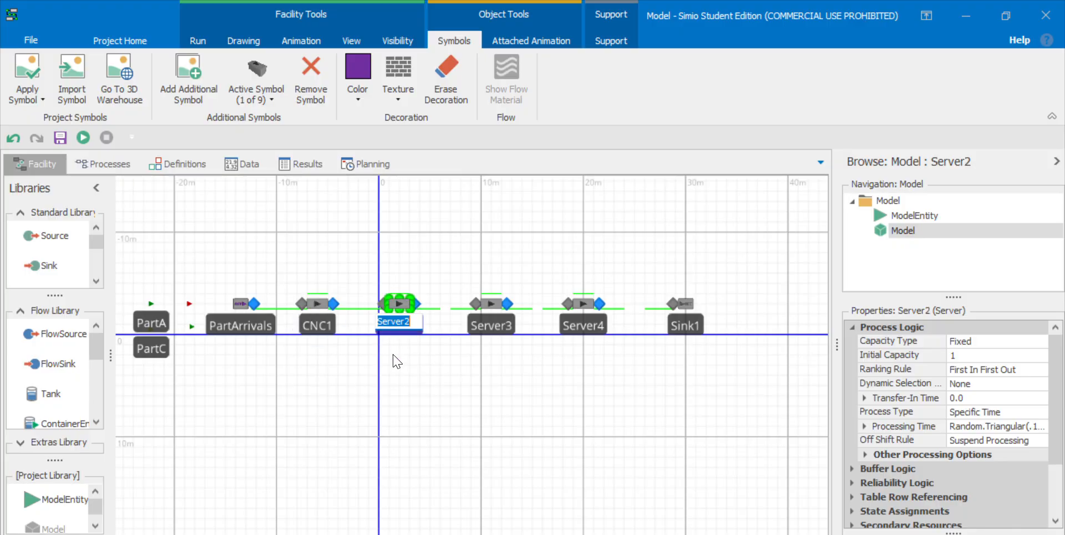
text(CNC2)
double_click(489, 323)
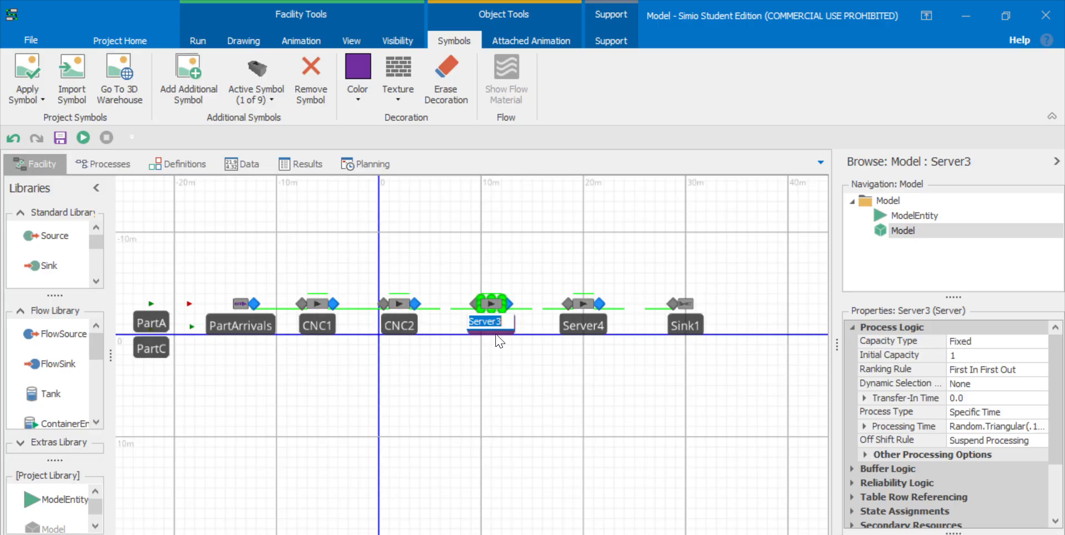
text(CNC3)
double_click(582, 325)
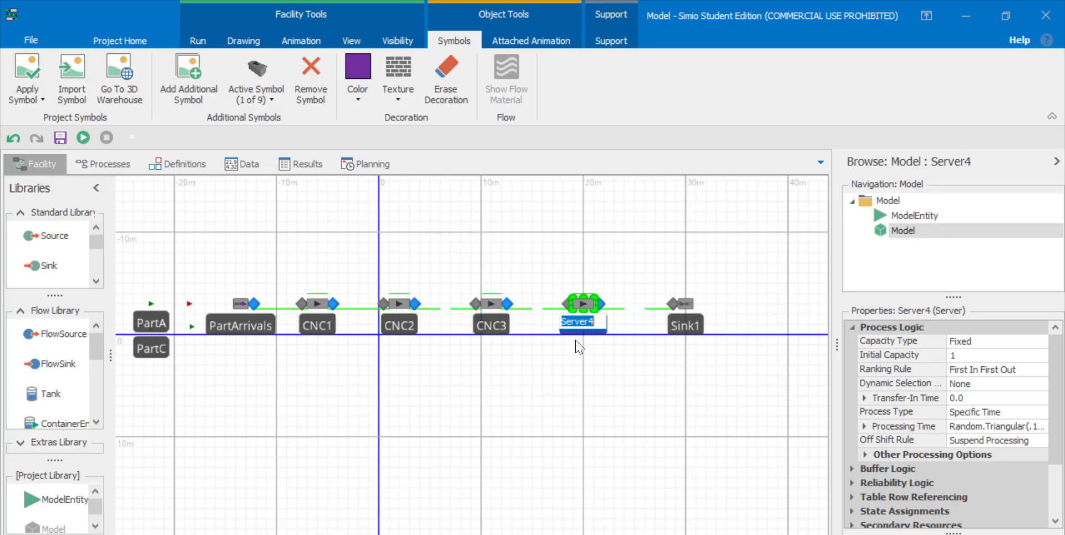
text(CNC4)
Step: Rename the sink as Desp
double_click(688, 325)
text(Desp)
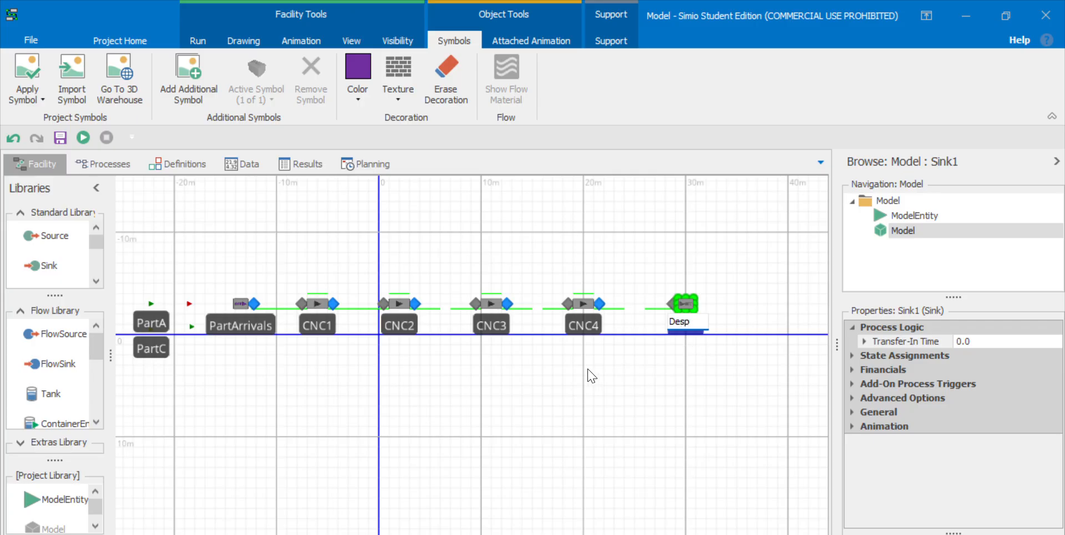
click(577, 395)
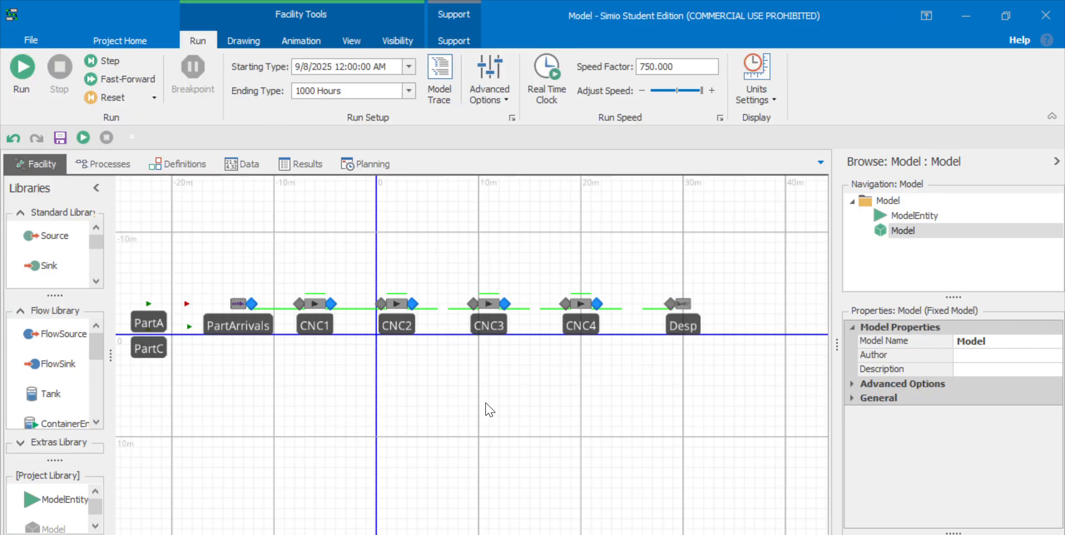
Step: Connect PartArrivals to CNC1 and CNC1 to CNC2 with TimePath links
drag(417, 432, 470, 449)
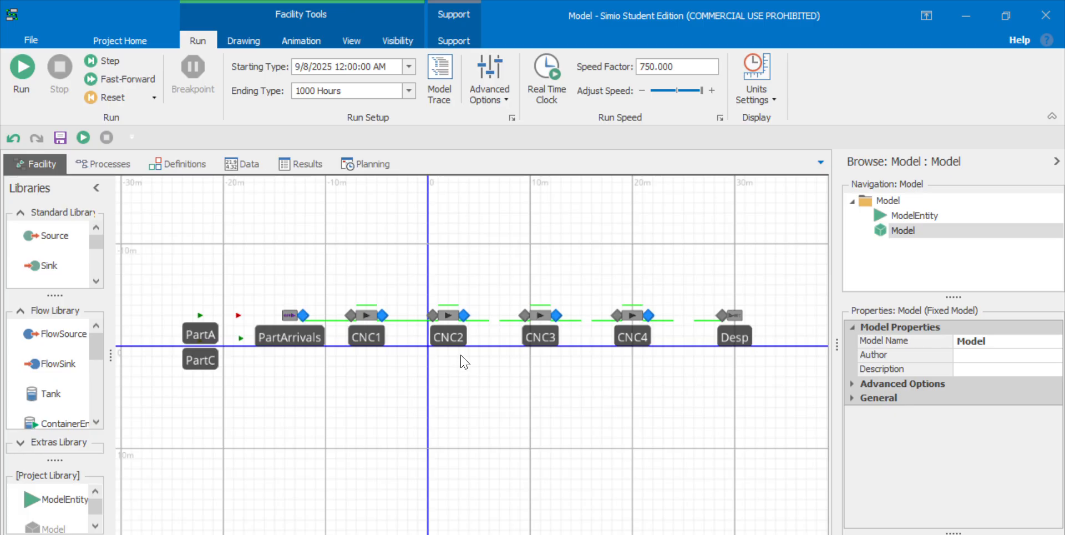
scroll(91, 280, down, 5)
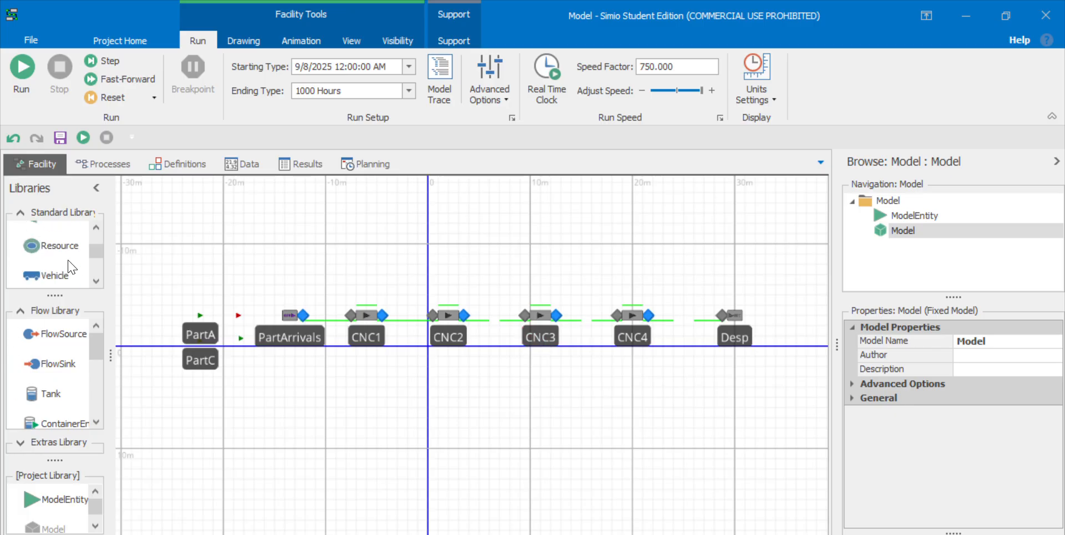
scroll(93, 283, down, 2)
click(96, 281)
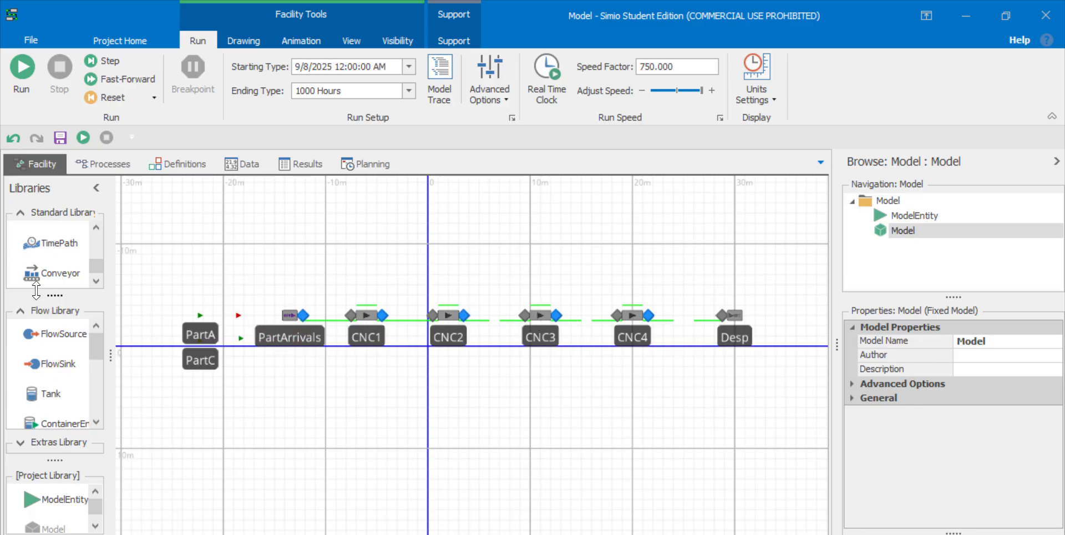
click(61, 251)
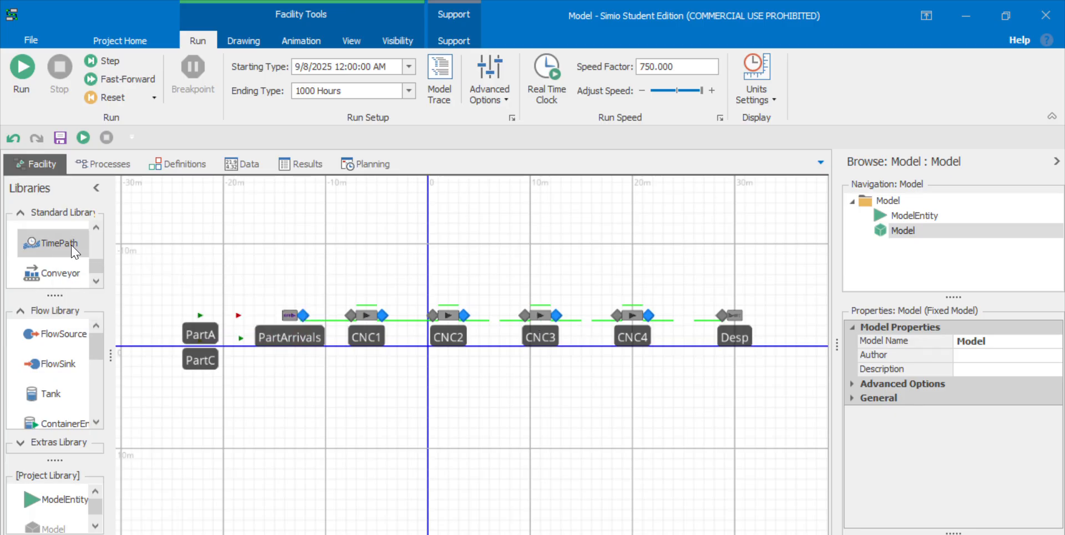
scroll(332, 339, up, 3)
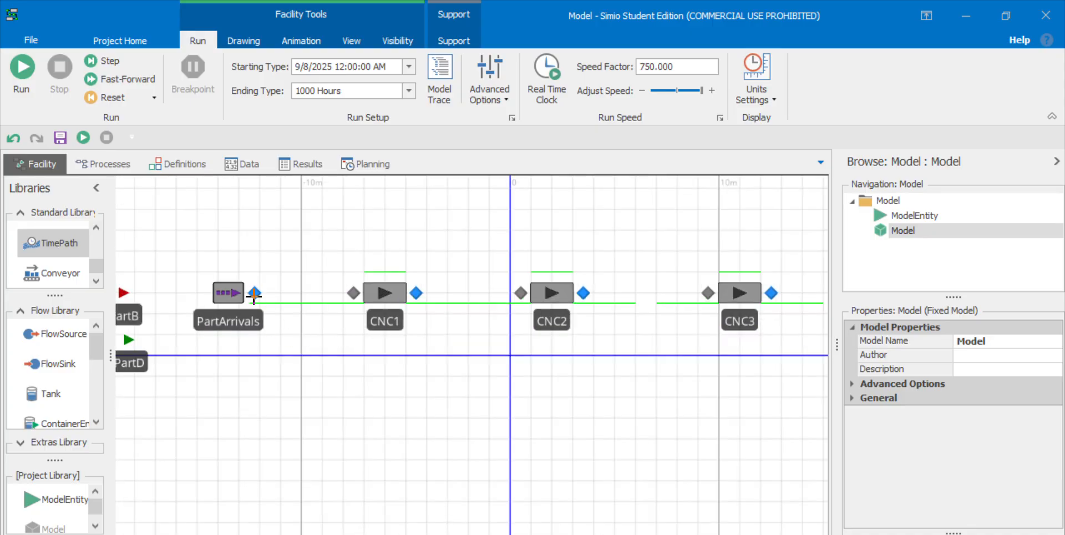
click(255, 292)
click(353, 292)
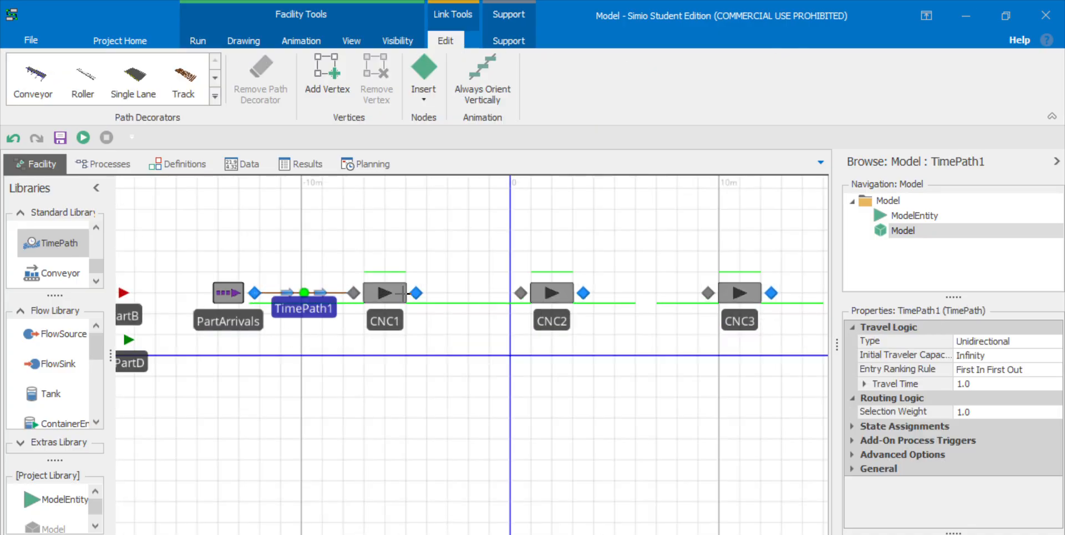
click(416, 292)
click(521, 292)
Step: Extend the TimePath links from CNC2 to CNC3 and from CNC3 to CNC4
scroll(487, 338, down, 2)
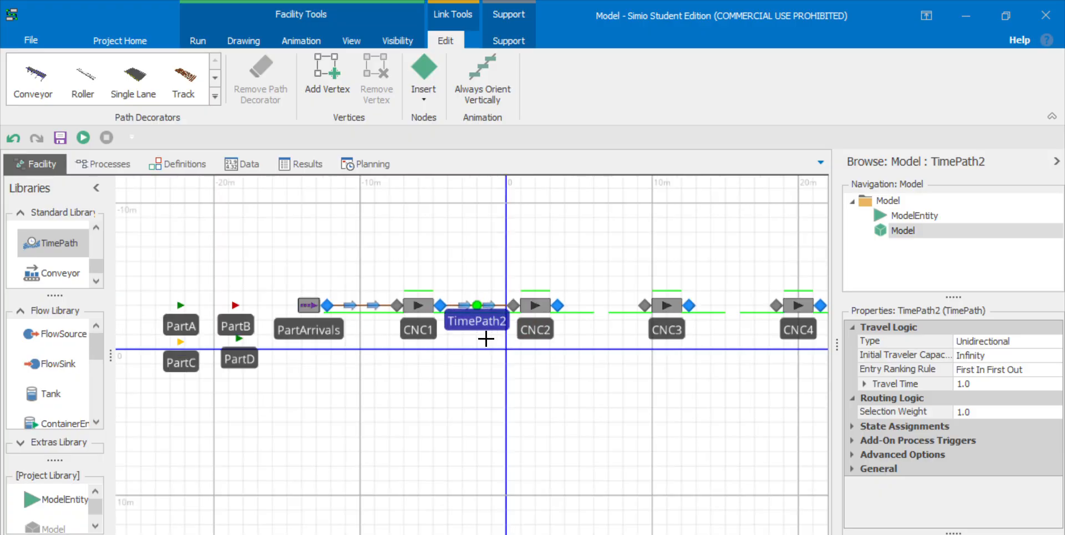
click(557, 305)
click(645, 305)
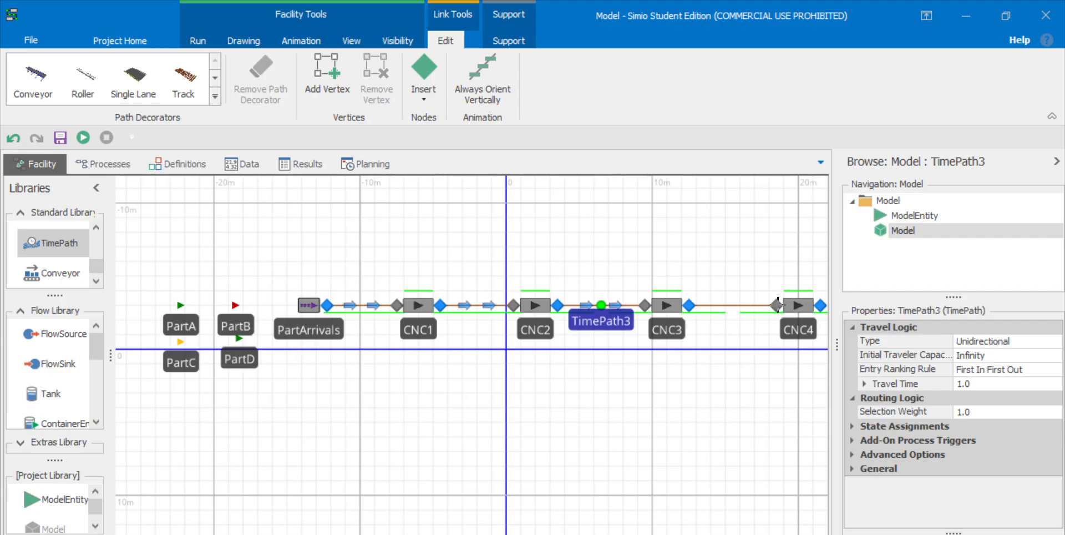
click(777, 304)
Step: Connect CNC4 to the Desp sink with a TimePath and end link drawing
scroll(776, 332, down, 4)
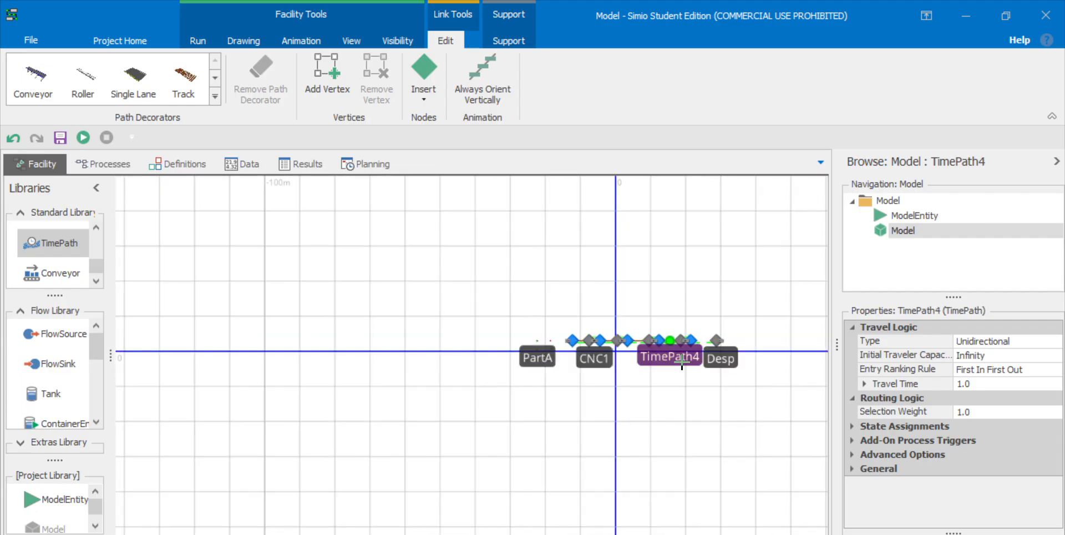
scroll(763, 347, up, 5)
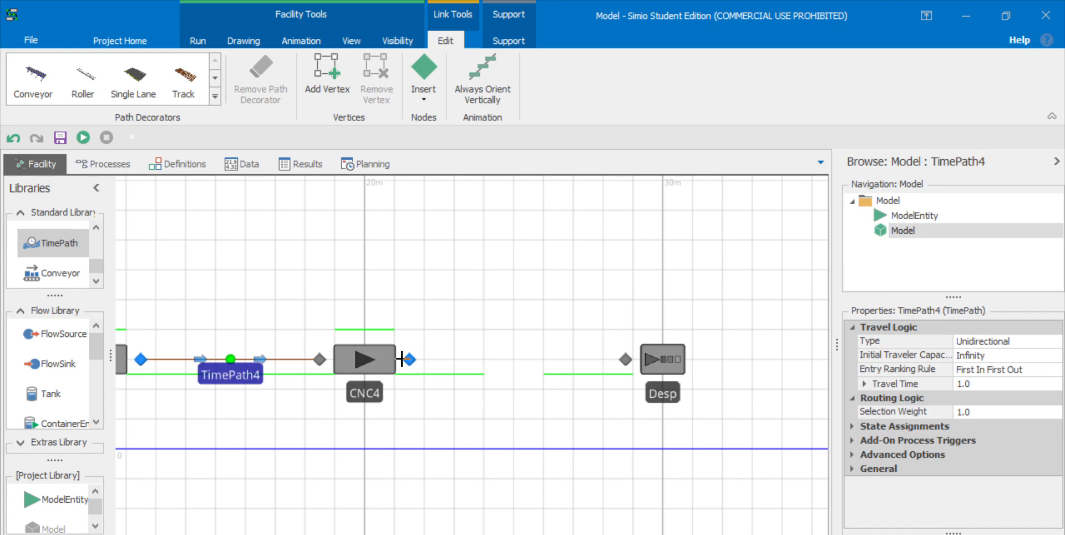
click(625, 359)
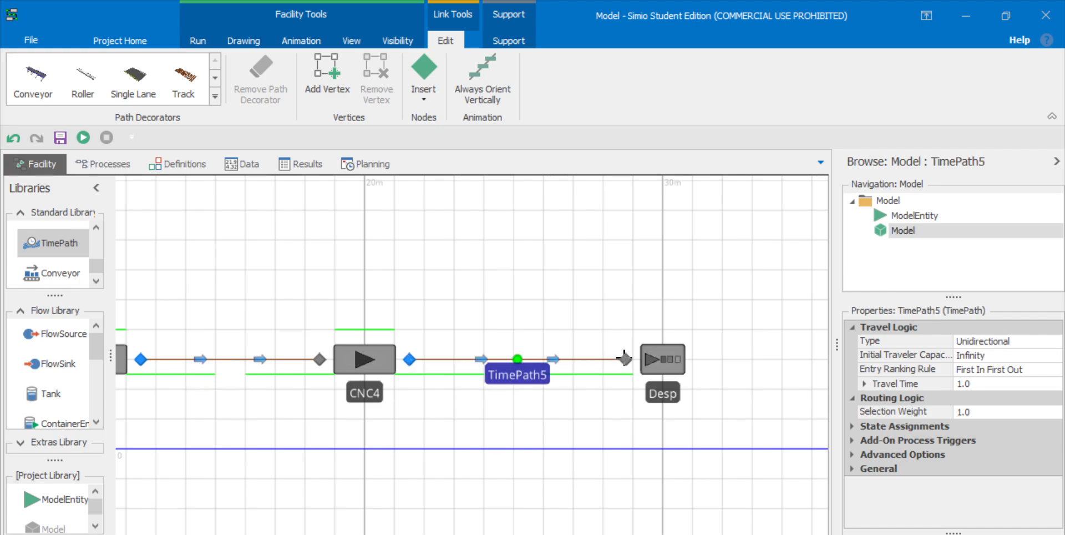
scroll(577, 397, down, 2)
key(Escape)
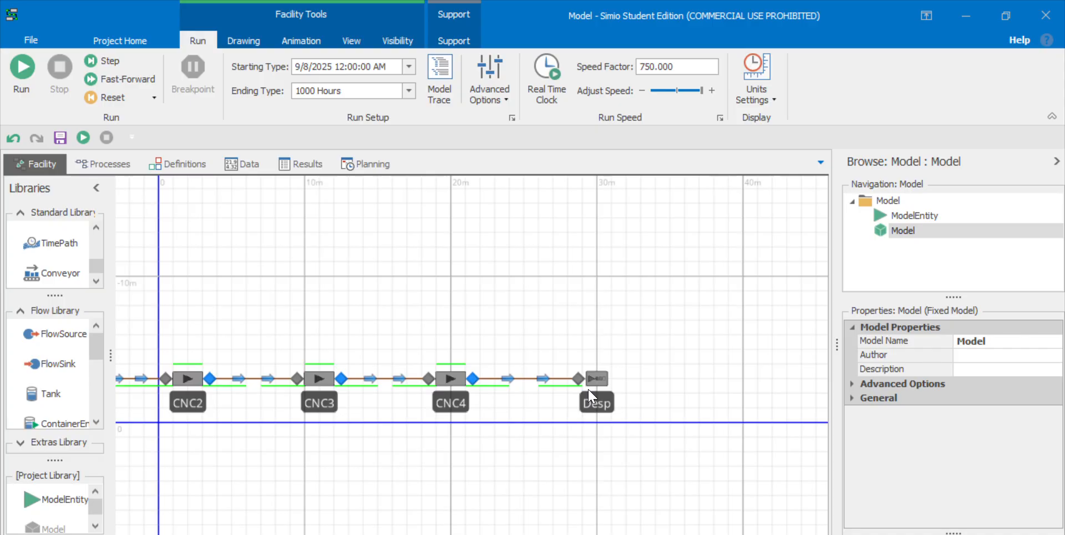
Step: Switch to the 20-02-2026MPMS model window, examine its facility layout, and return to the new model
drag(300, 479, 468, 439)
scroll(458, 404, down, 2)
key(alt+Tab)
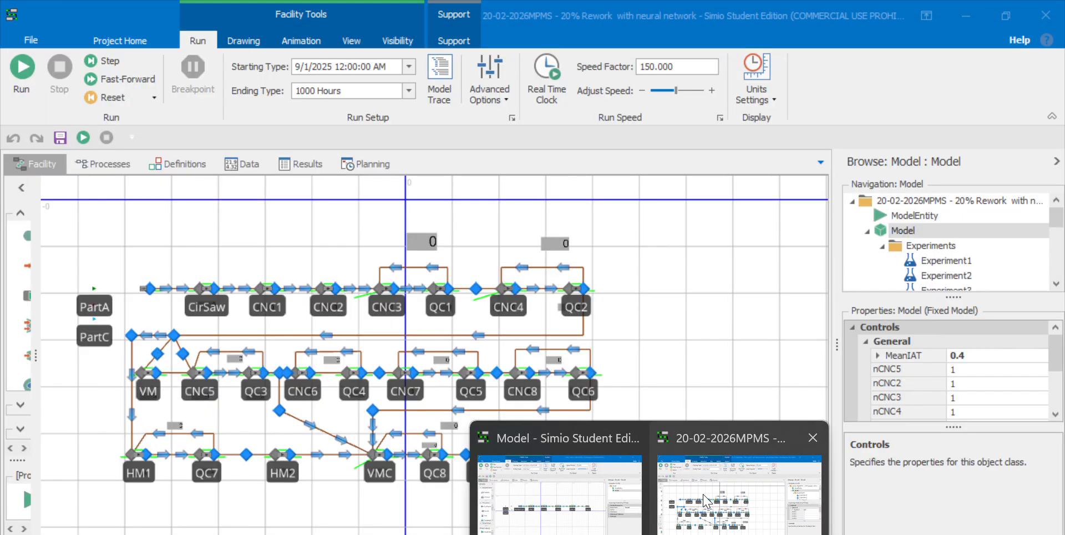
click(739, 488)
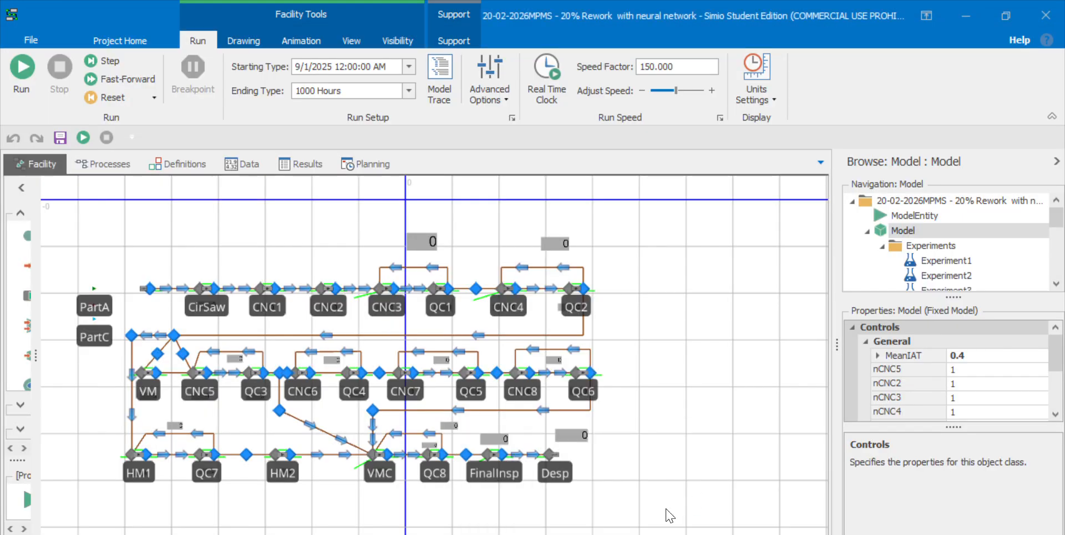
click(554, 483)
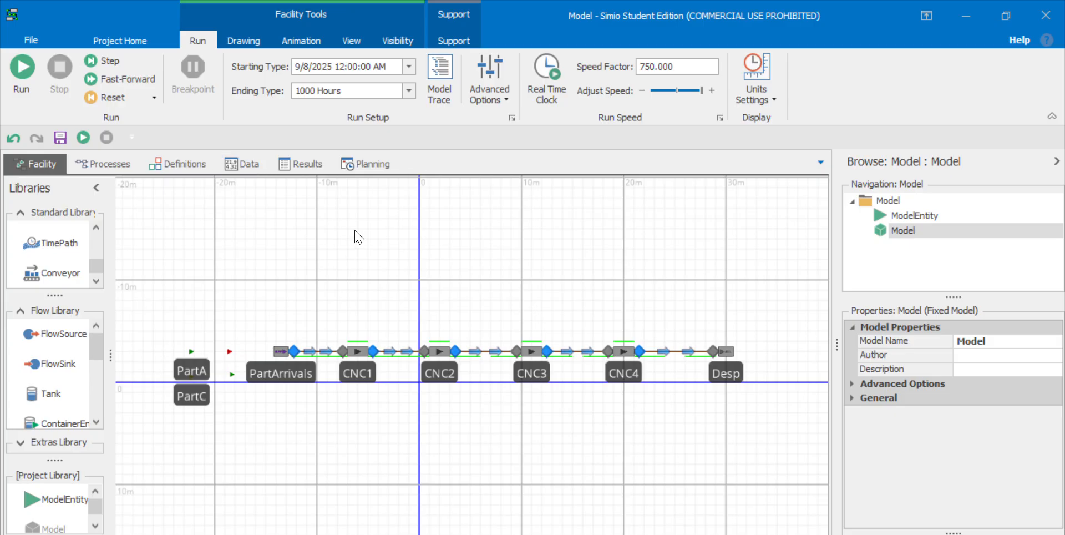
Step: Add a new data table to the model
click(250, 164)
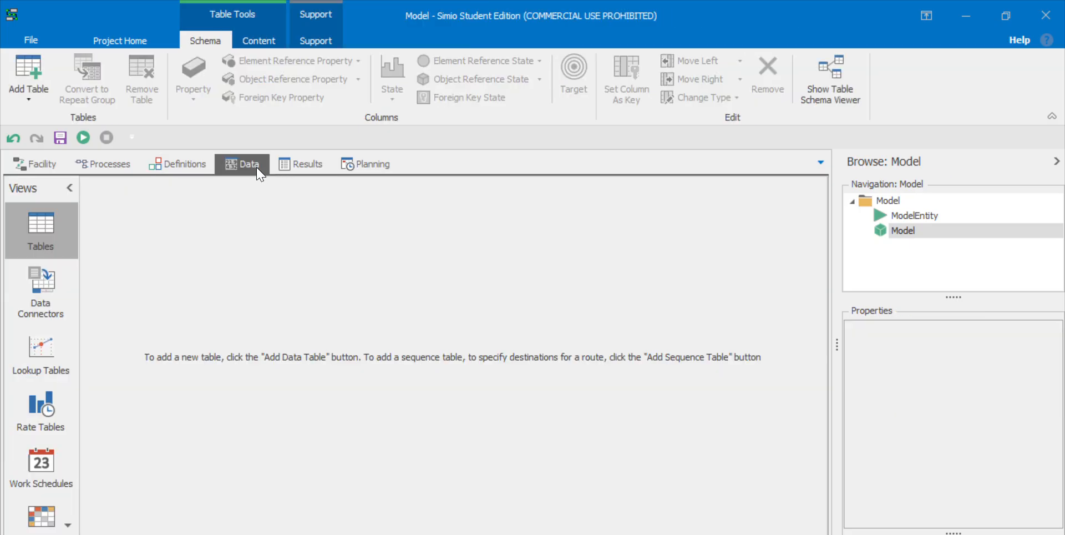
click(40, 106)
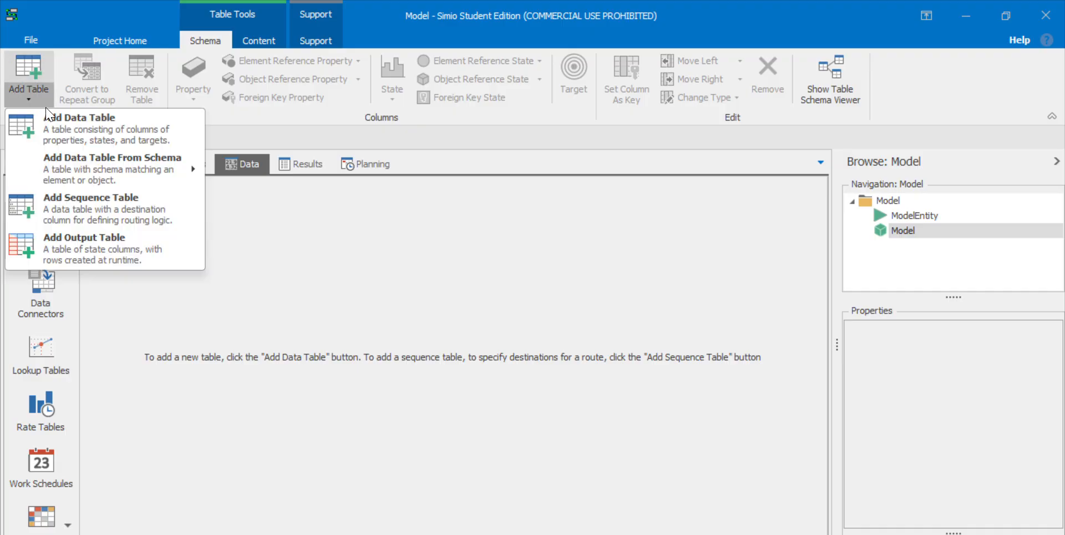
click(95, 125)
Step: Consult the part types in the PartRoutings workbook in Excel, return to Simio, and name the new data table PartTypes
click(987, 355)
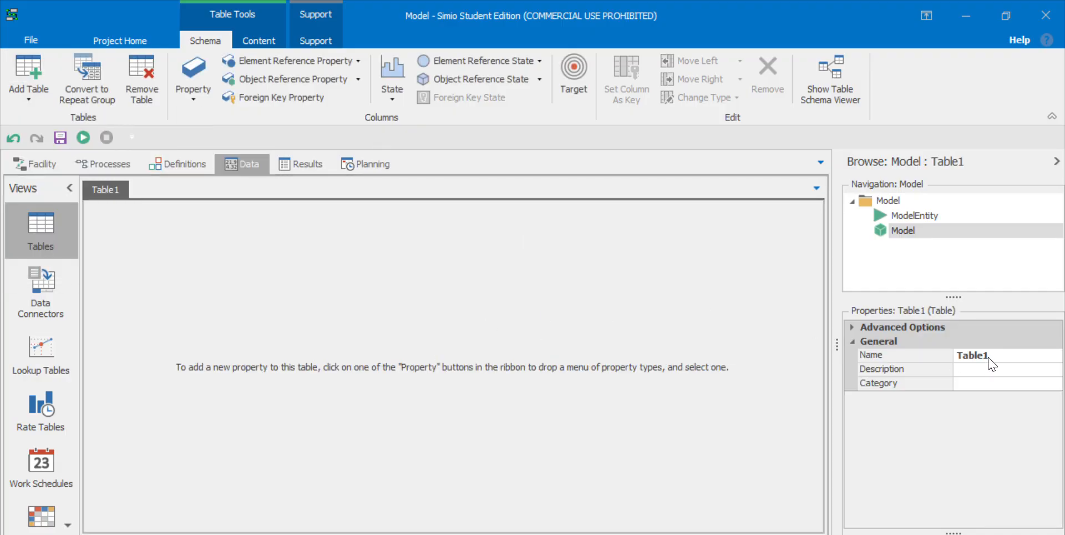
key(alt+Tab)
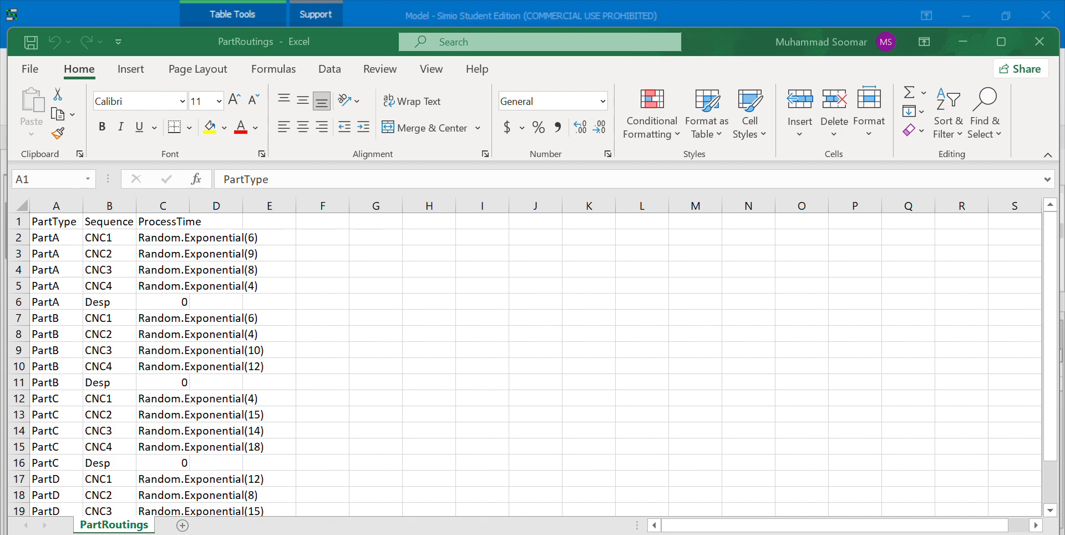
click(564, 521)
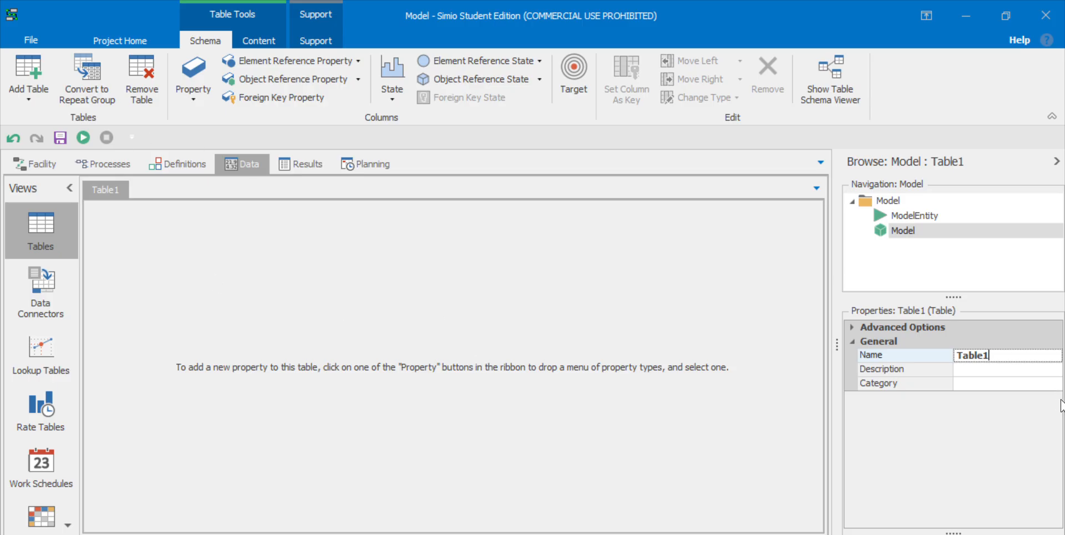
double_click(1017, 355)
text(P)
text(artTypes)
click(907, 457)
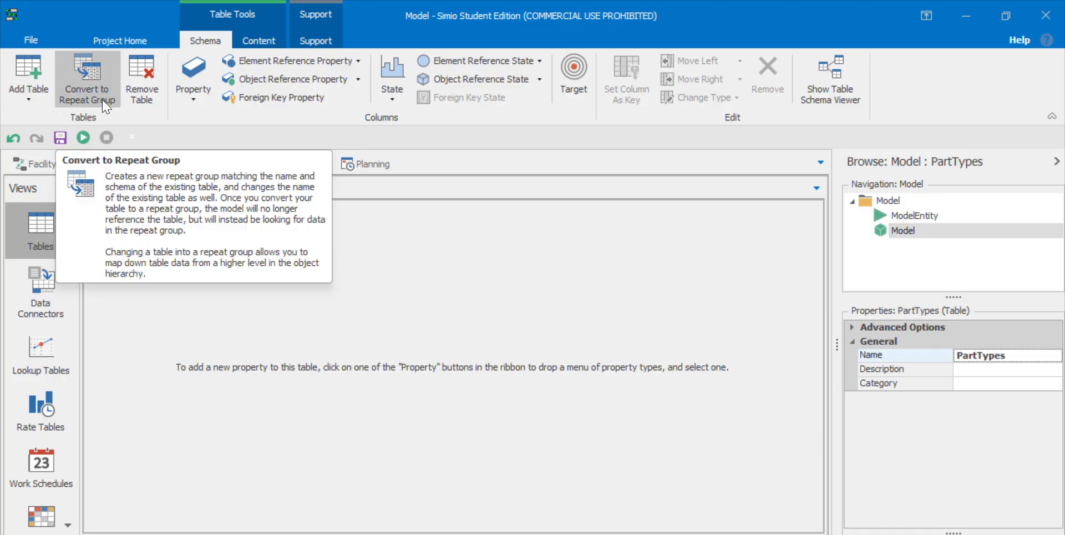
Step: Add an Entity object reference column named PartType to the PartTypes table and set it as the key column
click(334, 79)
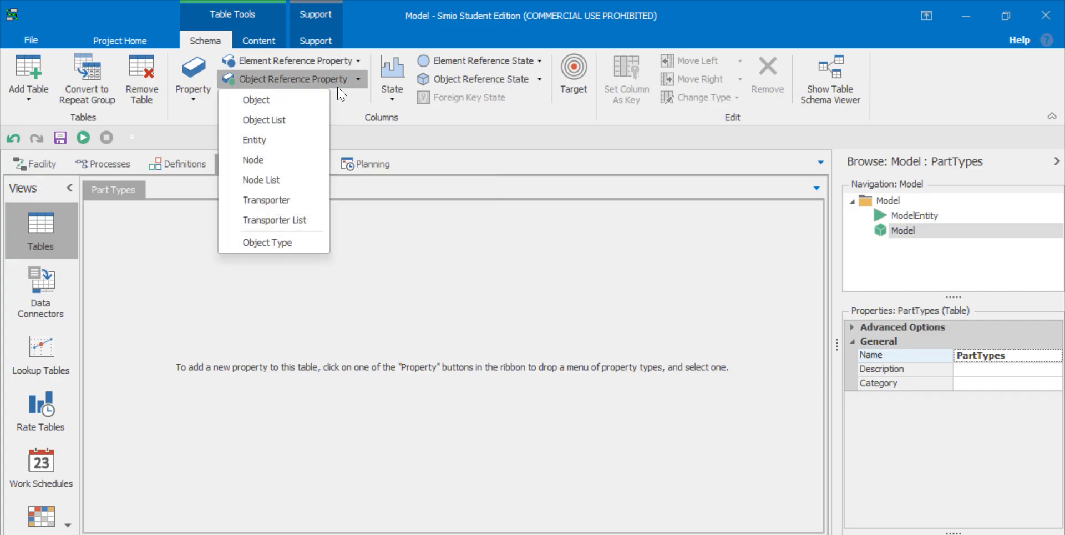
click(267, 143)
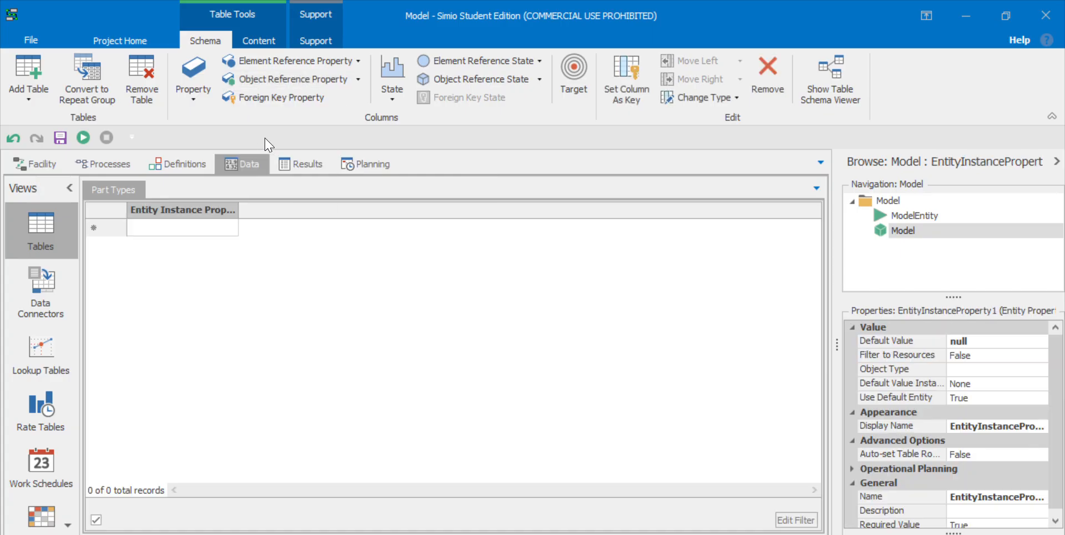
click(180, 213)
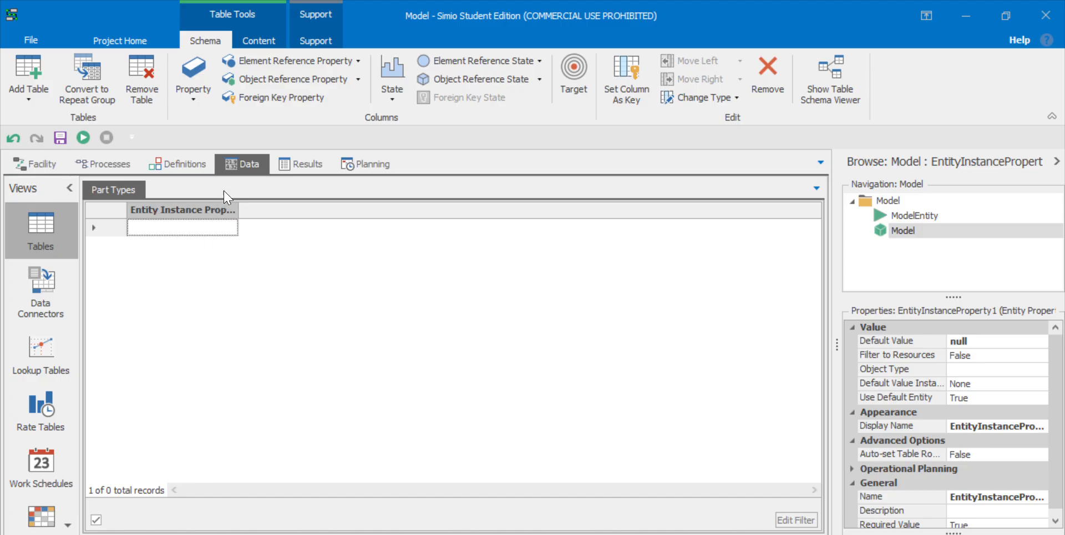
click(621, 76)
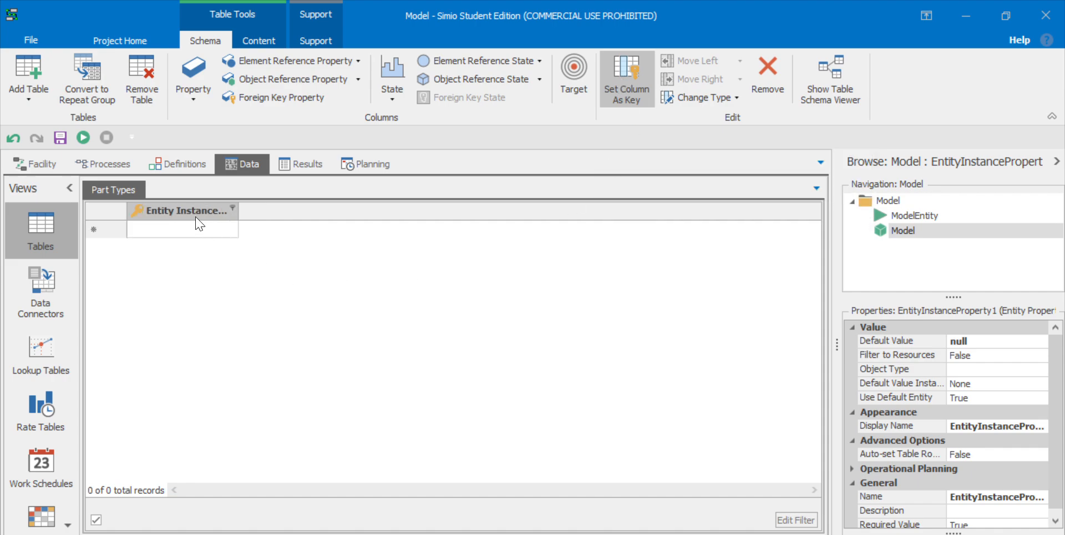
click(998, 498)
text(PartType)
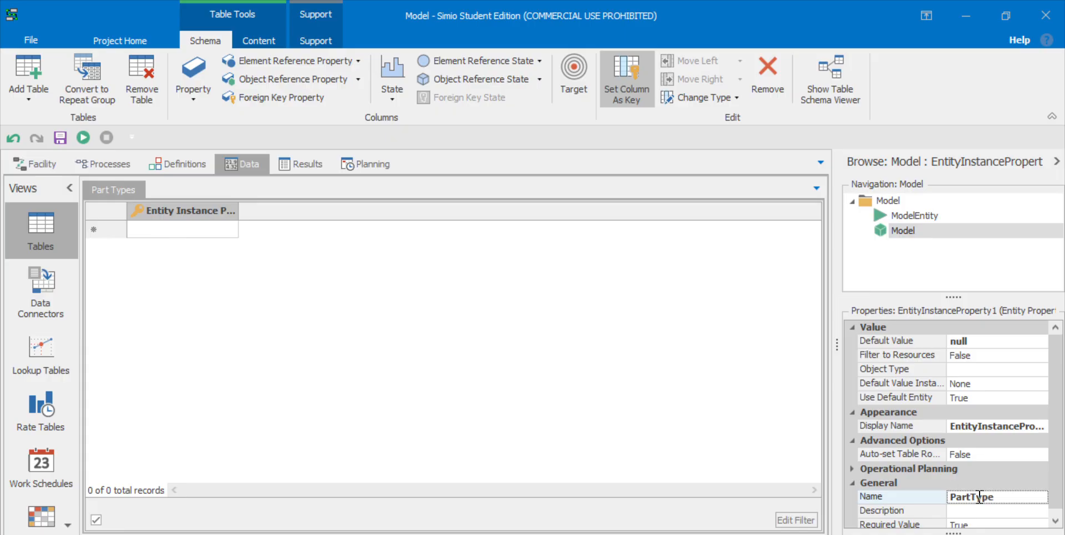
click(727, 470)
click(156, 231)
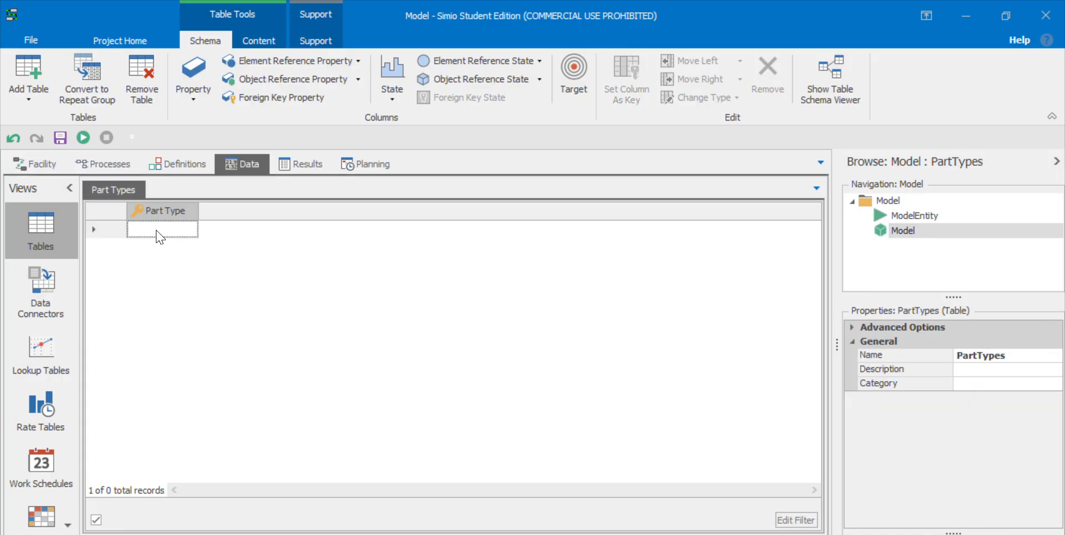
click(156, 230)
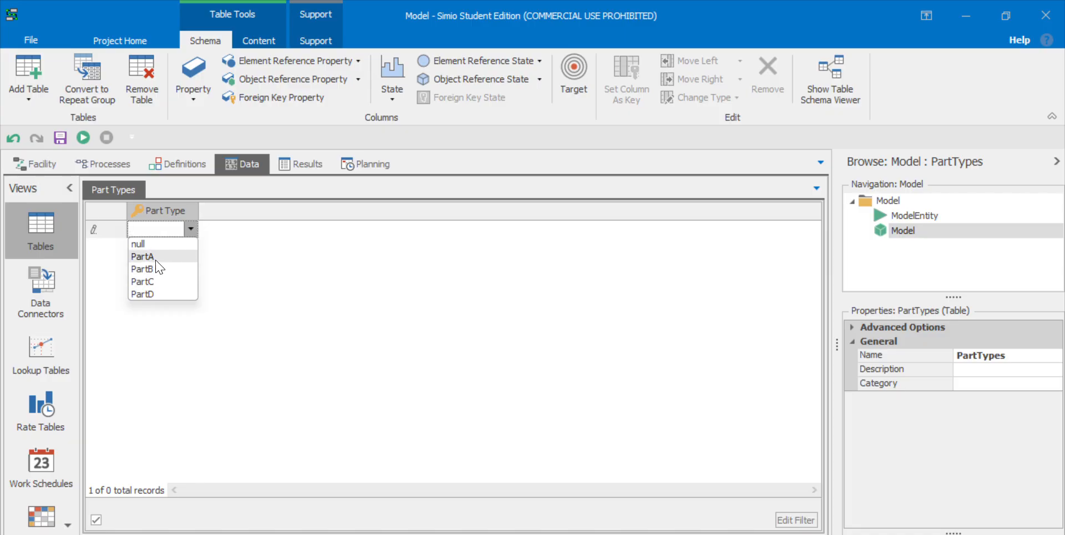
click(293, 270)
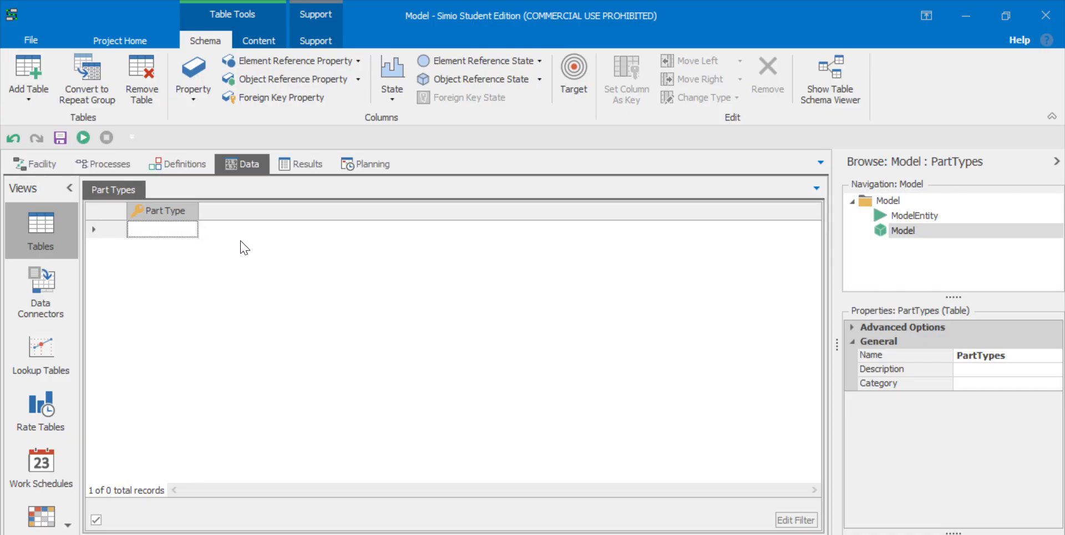
Step: Add an Integer property column named Mix to the PartTypes table
click(199, 92)
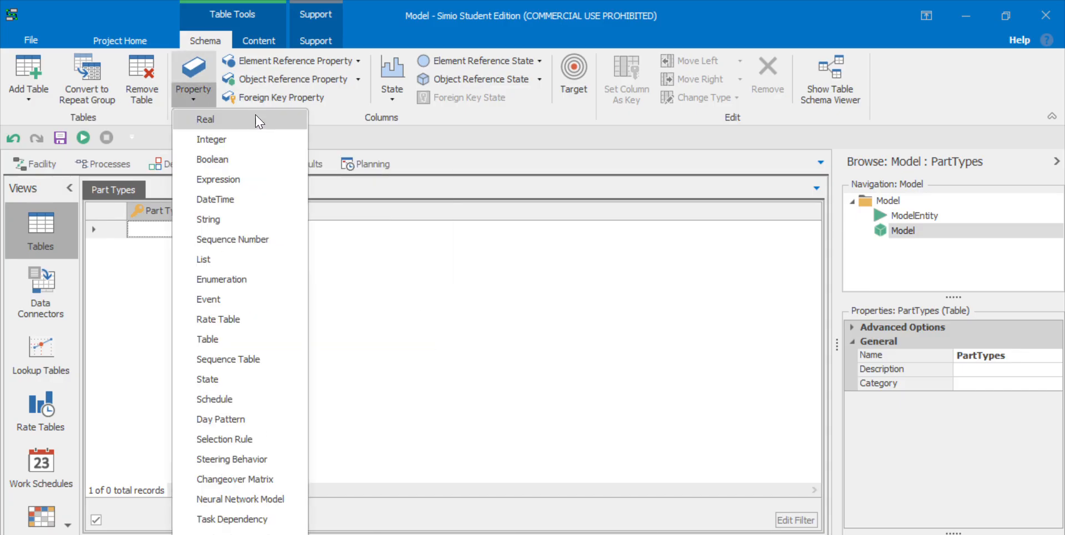
click(215, 142)
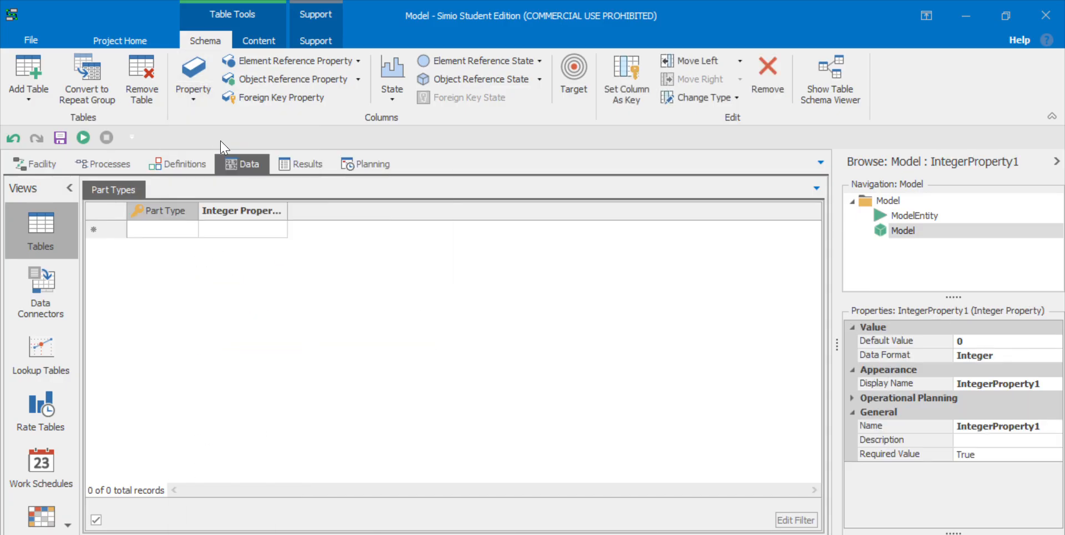
click(992, 425)
text(M)
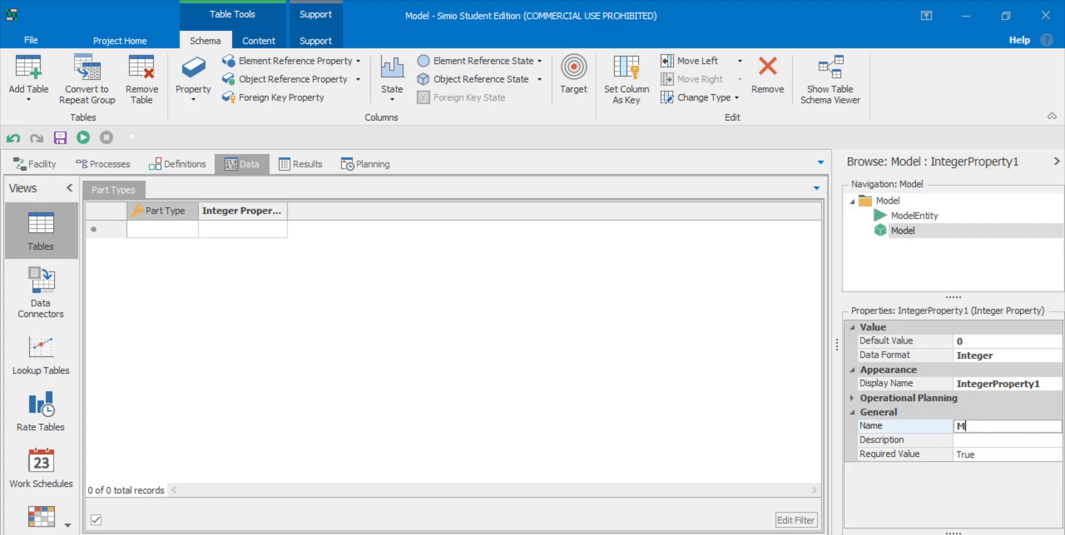
text(ix)
click(760, 423)
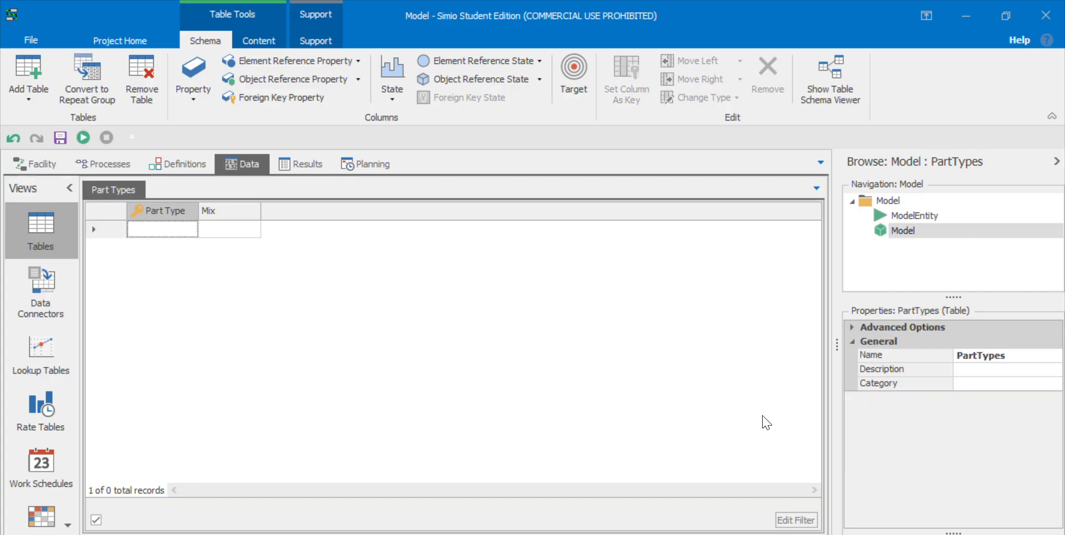
Step: Fill the Part Type column with four rows: PartA, PartB, PartC and PartD
click(161, 229)
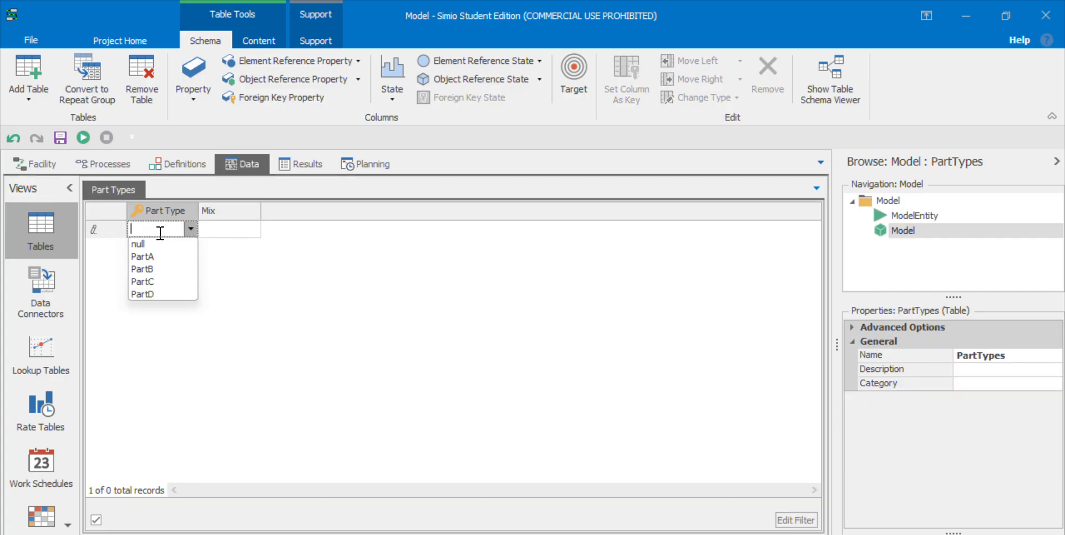
click(170, 259)
click(162, 245)
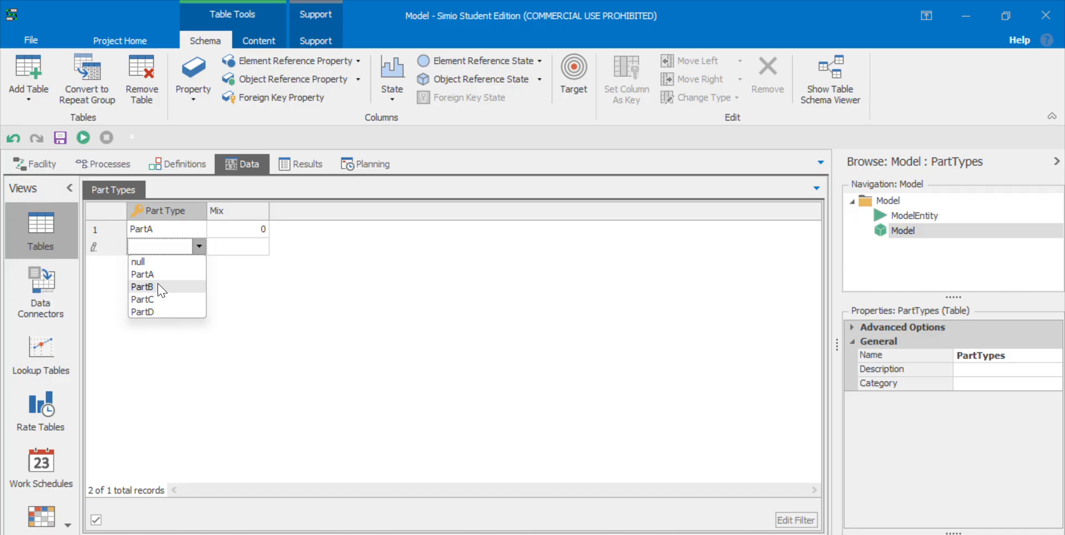
click(161, 285)
click(154, 250)
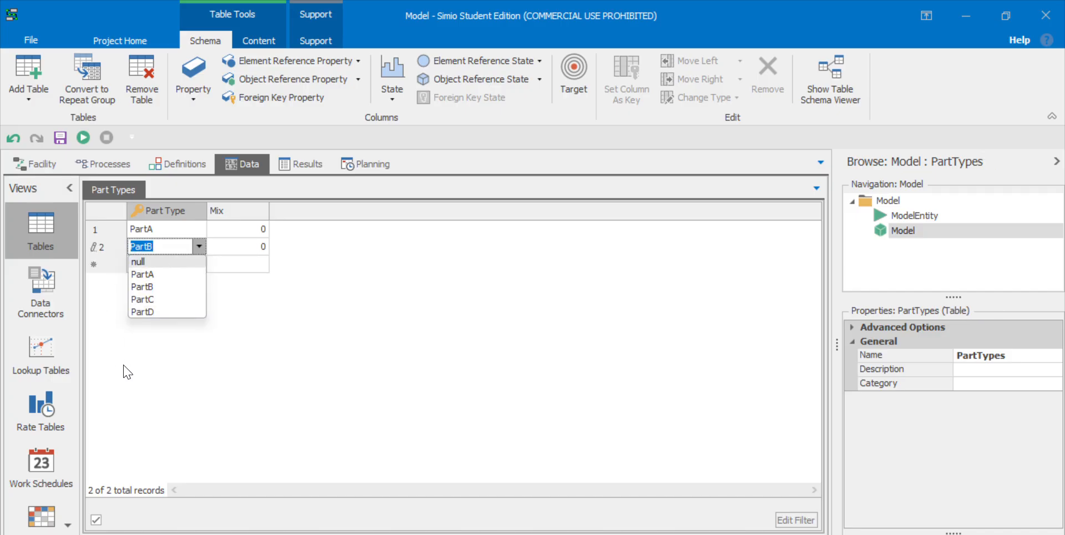
click(160, 286)
click(160, 264)
click(155, 317)
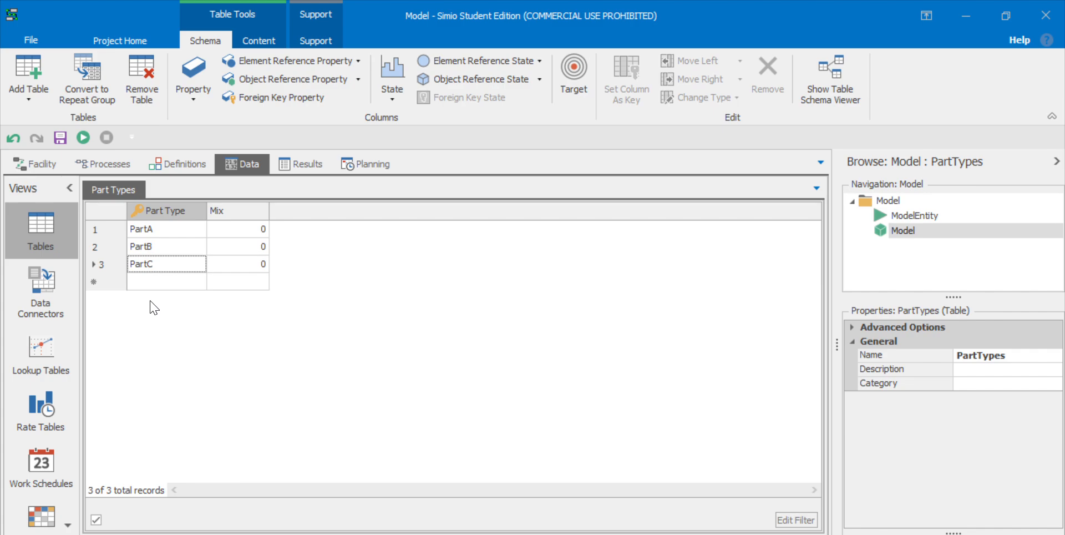
click(161, 281)
click(161, 281)
click(147, 346)
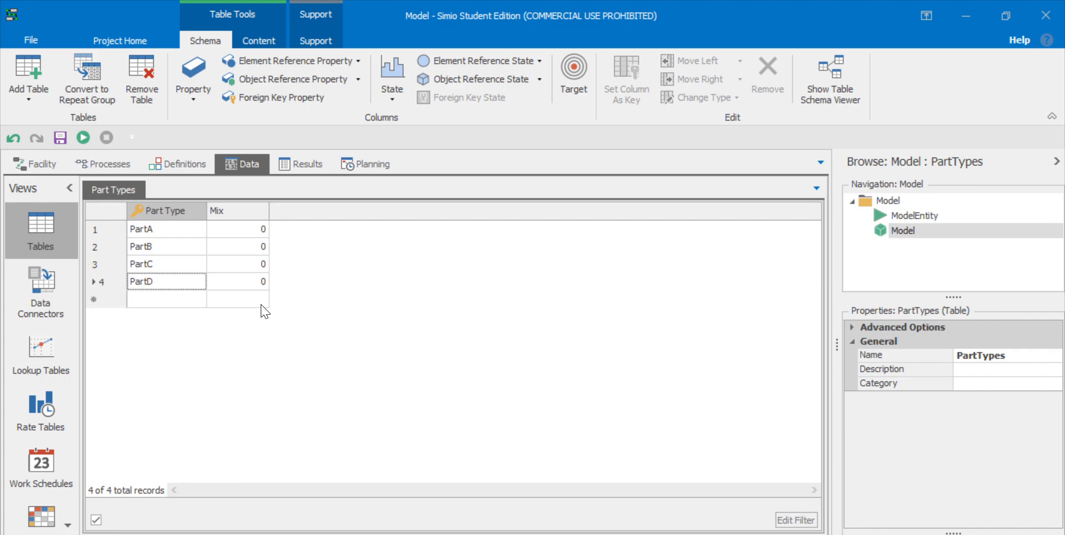
Step: Set the Mix values to 20 for PartA, 25 for PartB, 25 for PartC and 20 for PartD
click(244, 229)
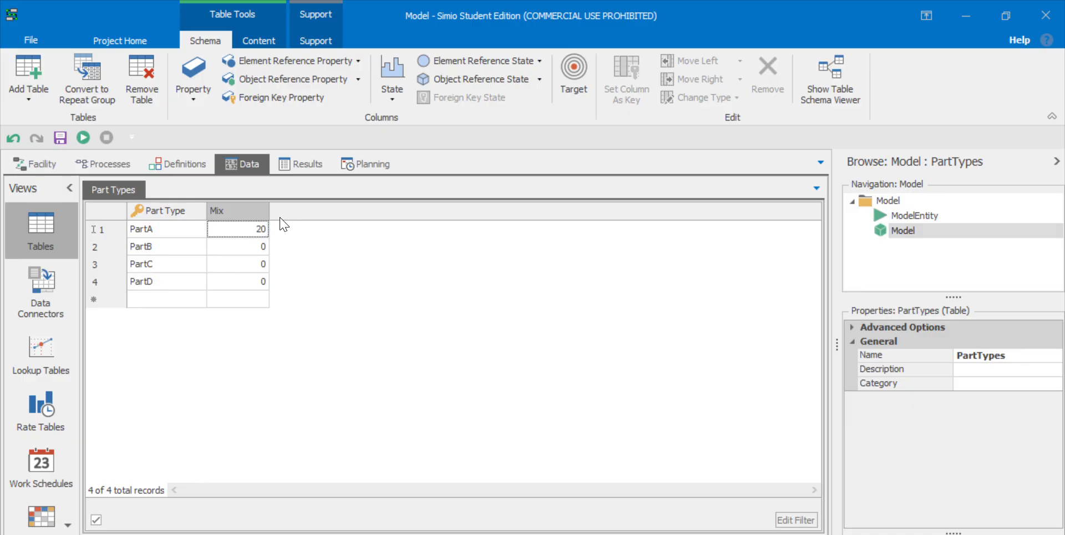
click(264, 246)
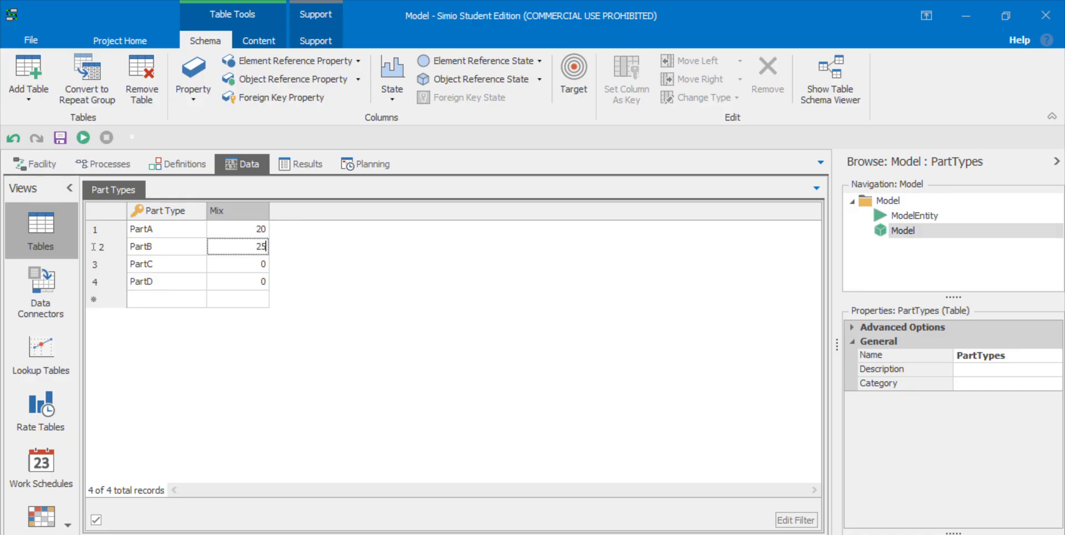
click(256, 263)
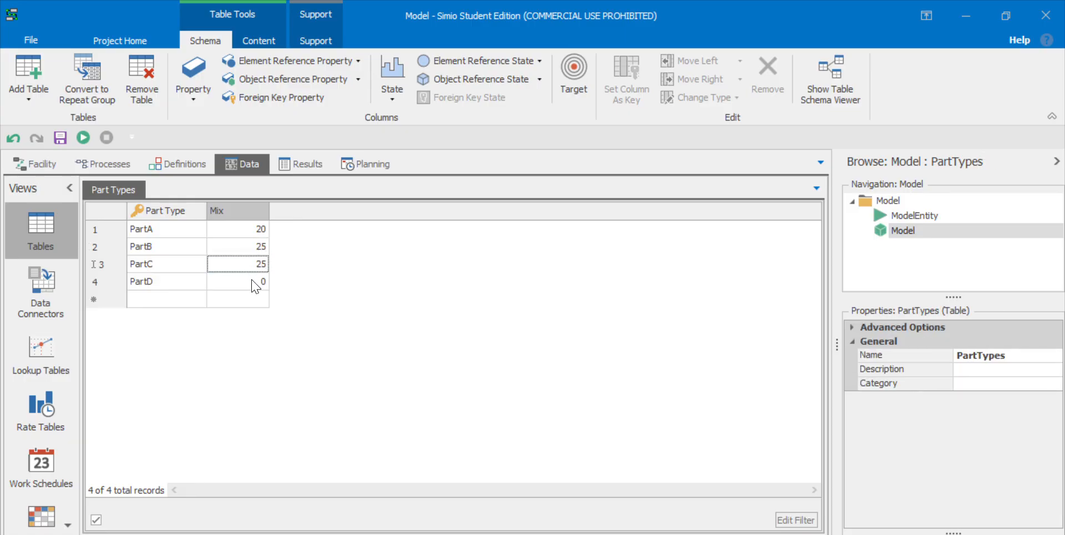
click(239, 287)
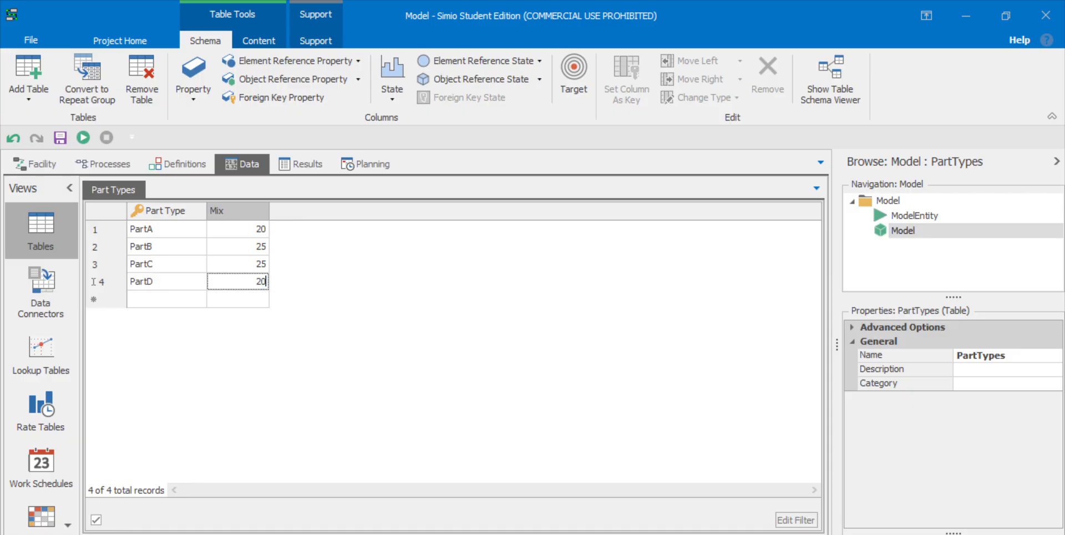
key(Down)
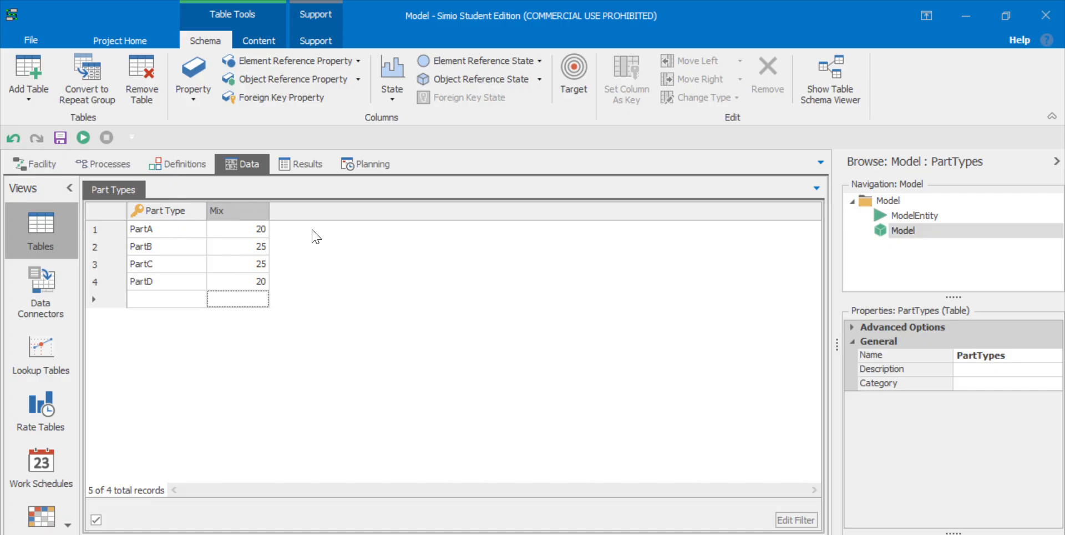
Step: Add a sequence table to the model and name it PartRoutings
click(36, 98)
click(94, 206)
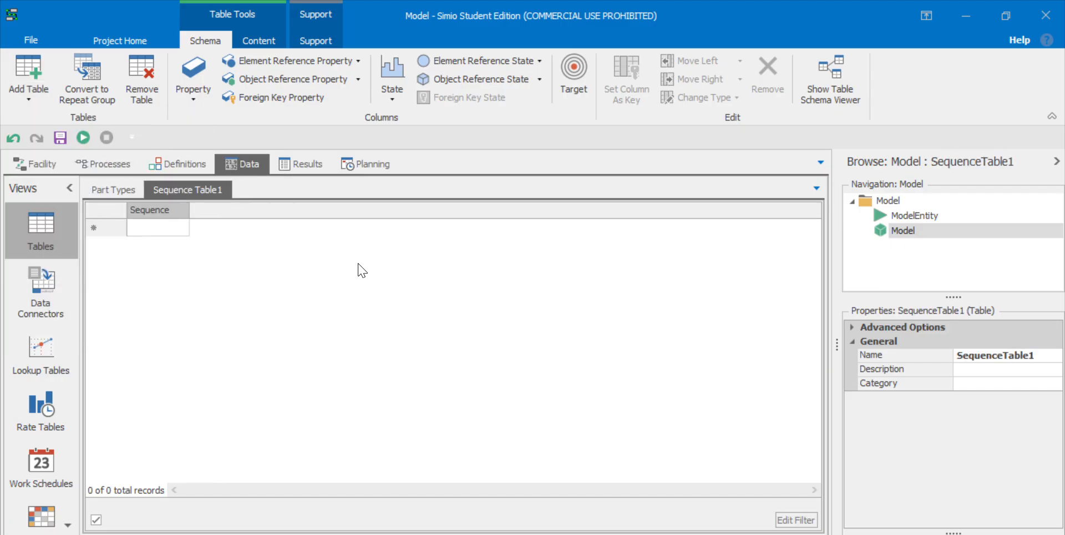
right_click(179, 194)
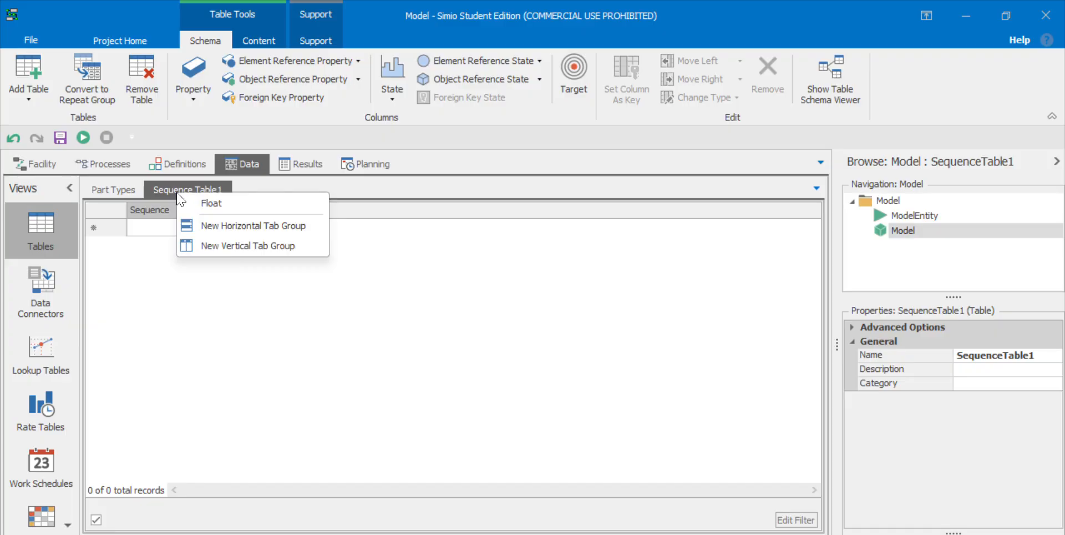
click(199, 308)
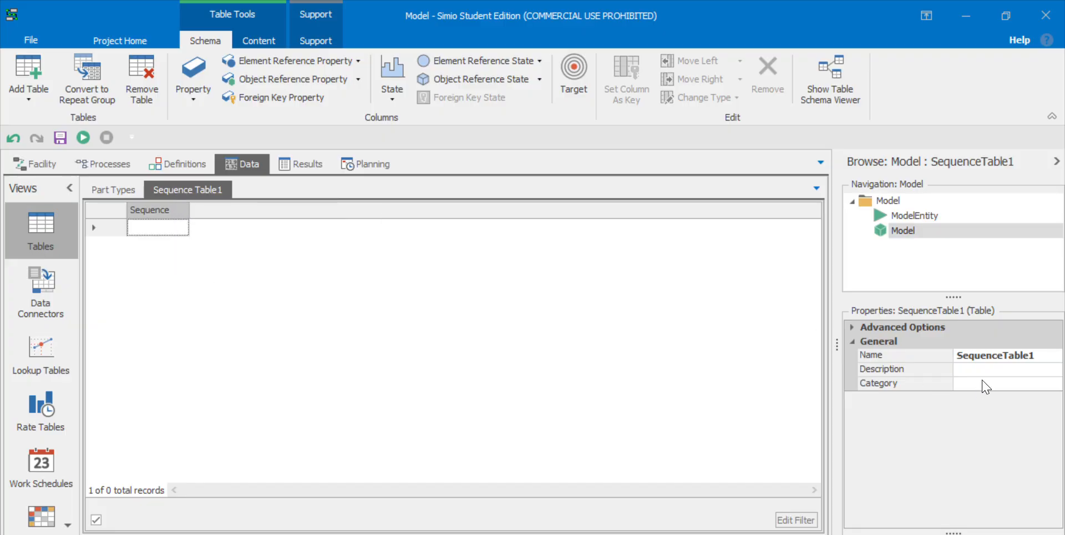
click(1020, 356)
text(Par)
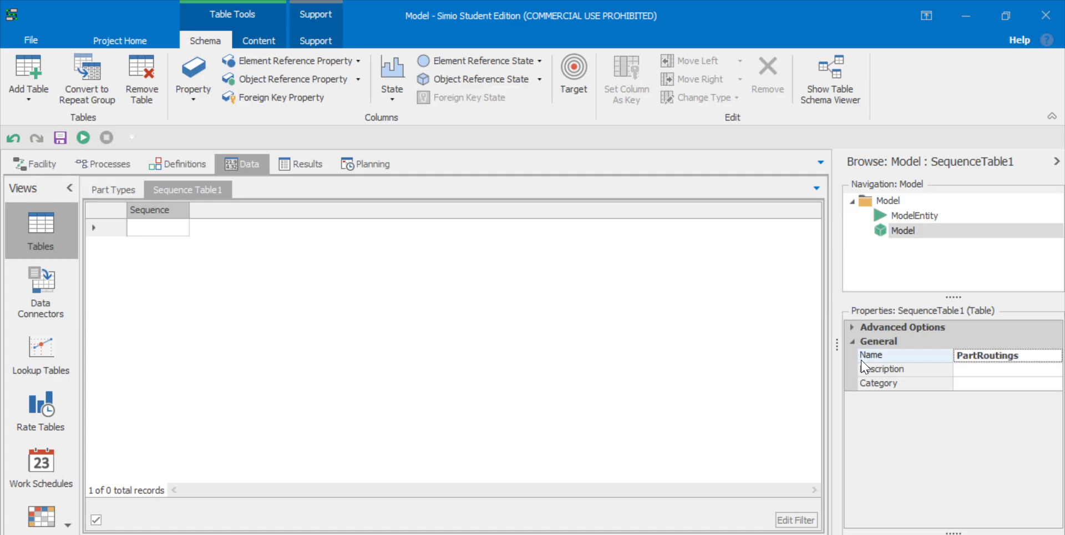
text(tRoutings)
key(Return)
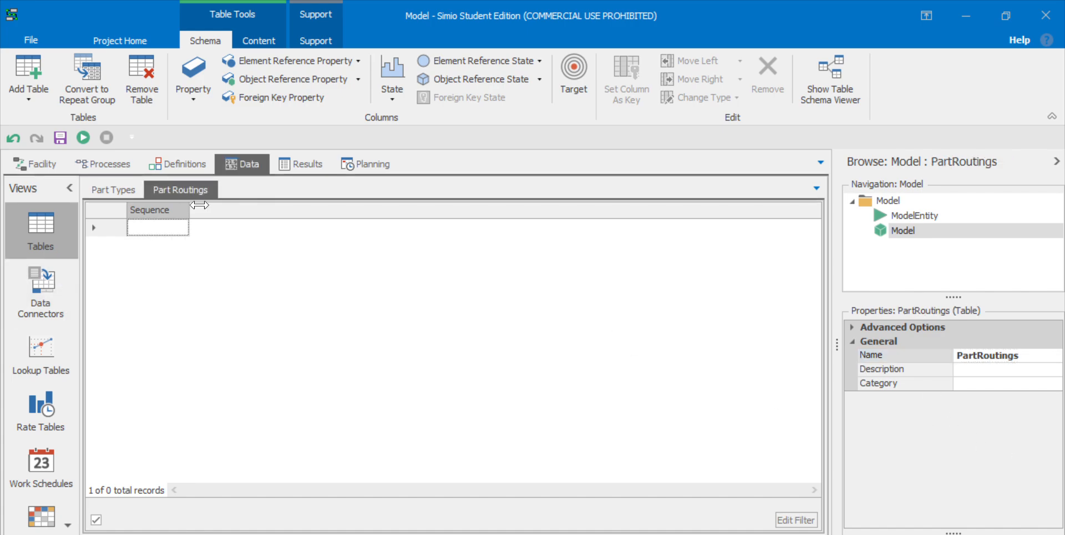
Step: Add a foreign key column named PartType to the PartRoutings table
click(277, 100)
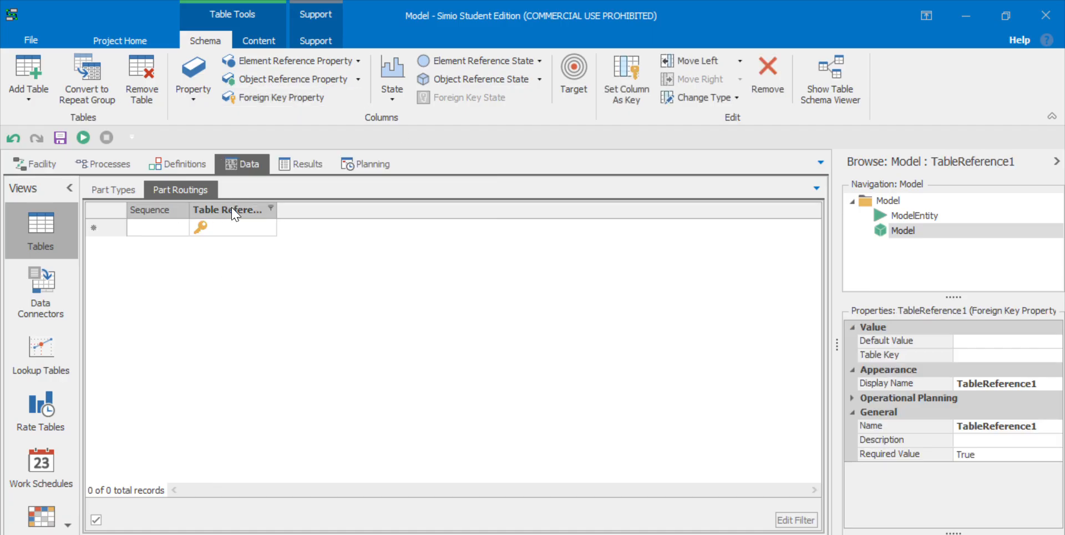
click(991, 426)
key(ctrl+a)
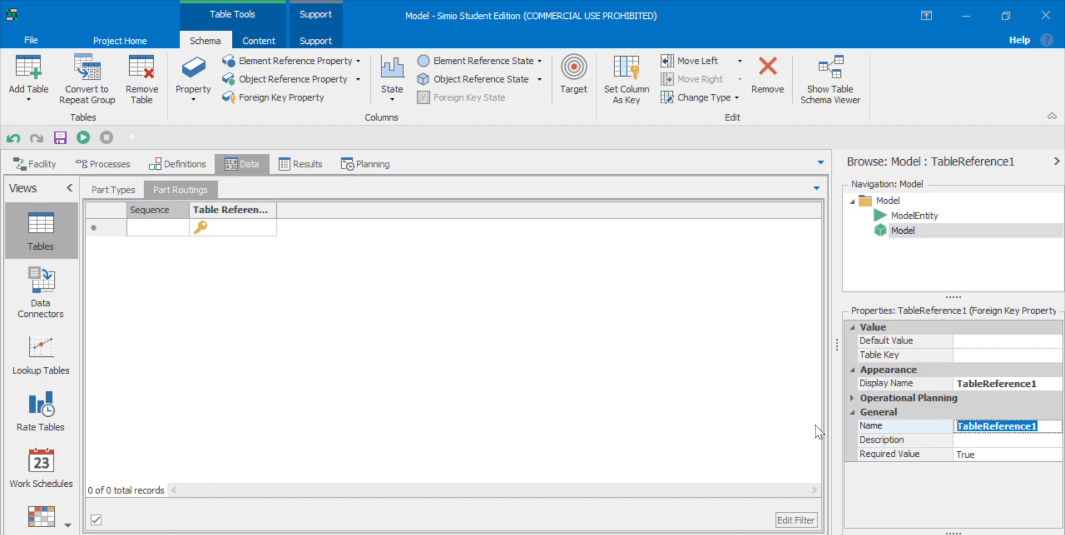
text(PartType)
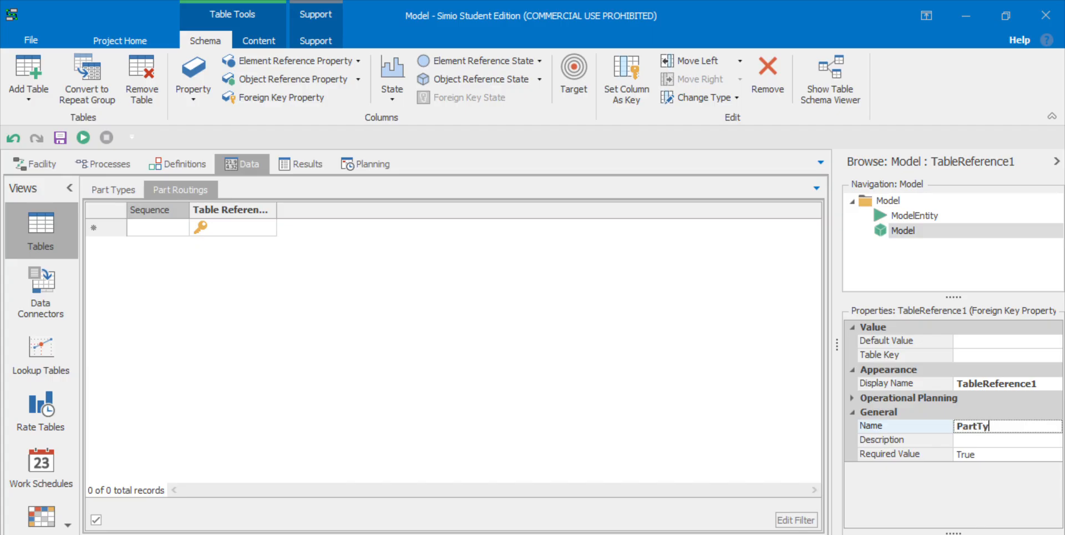
click(671, 401)
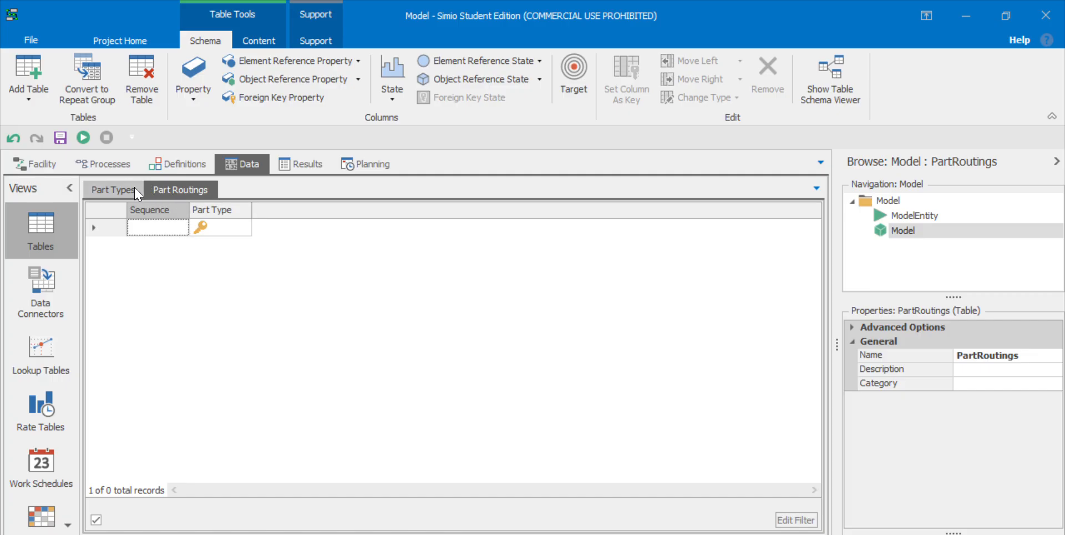
Step: Set the Table Key of the PartRoutings table's Part Type column to PartTypes.PartType
click(219, 211)
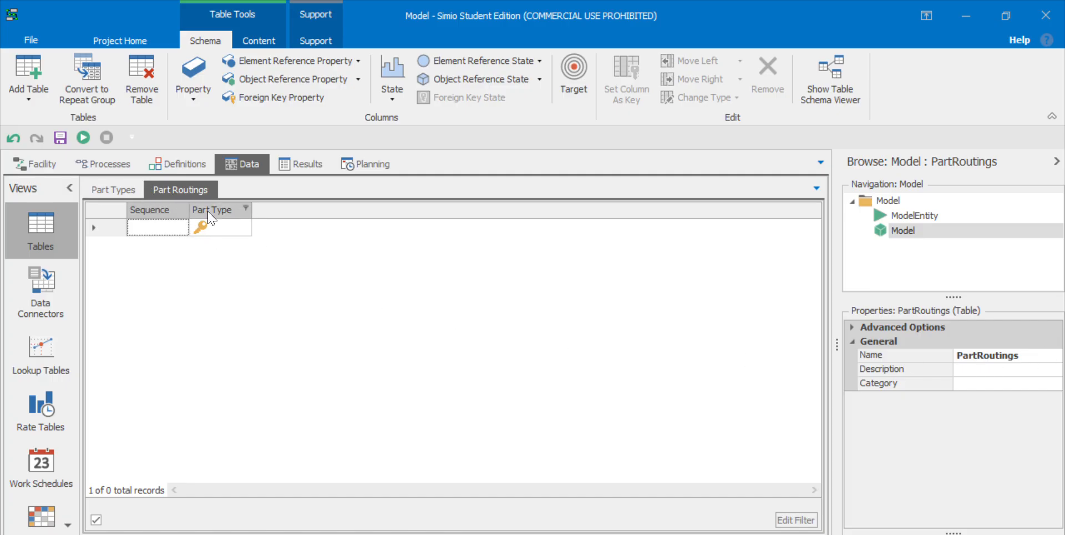
click(991, 355)
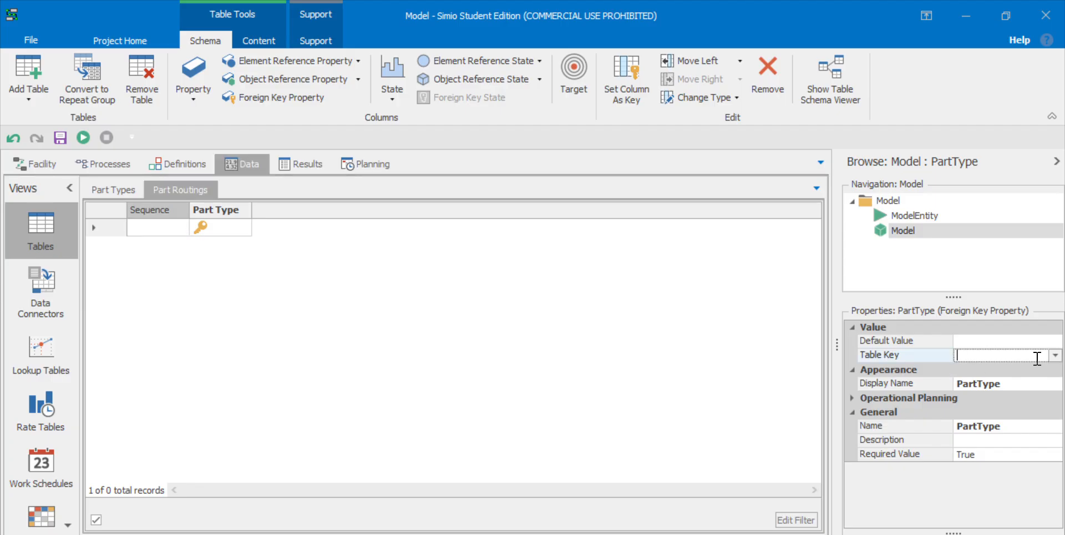
click(1054, 355)
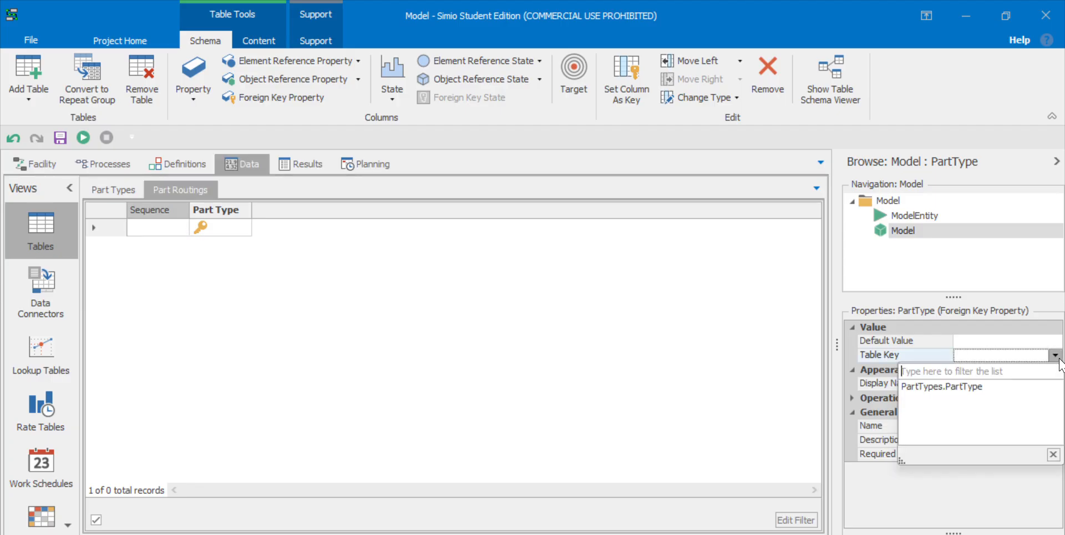
click(941, 387)
click(568, 343)
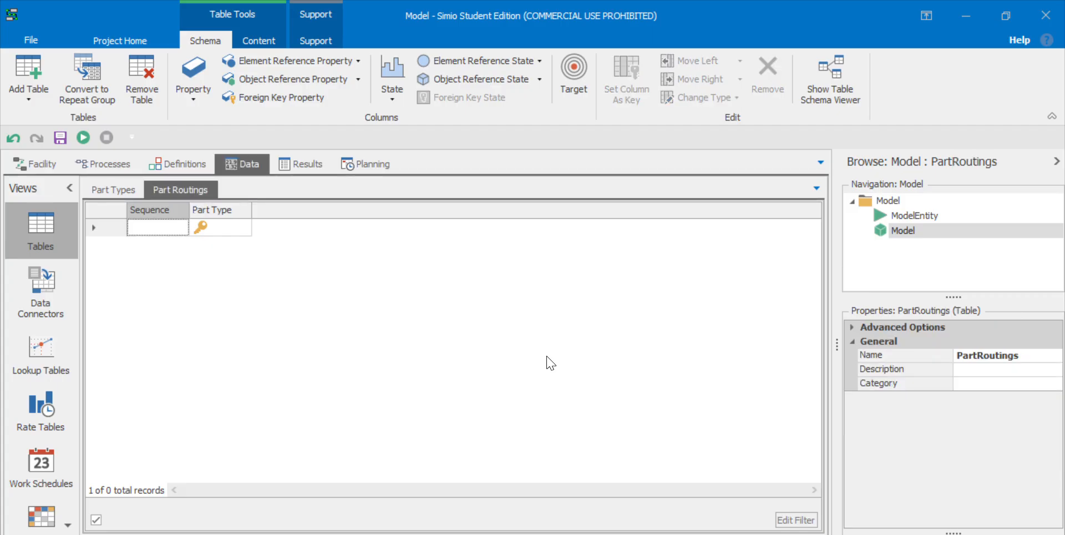
Step: Move the Part Type column ahead of the Sequence column in the PartRoutings table
click(207, 212)
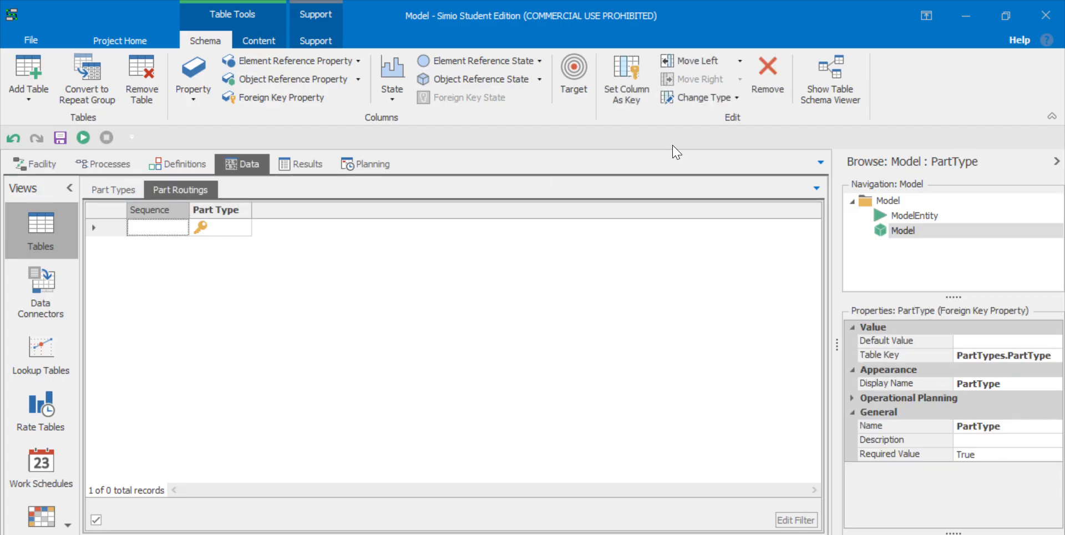
click(693, 60)
click(266, 292)
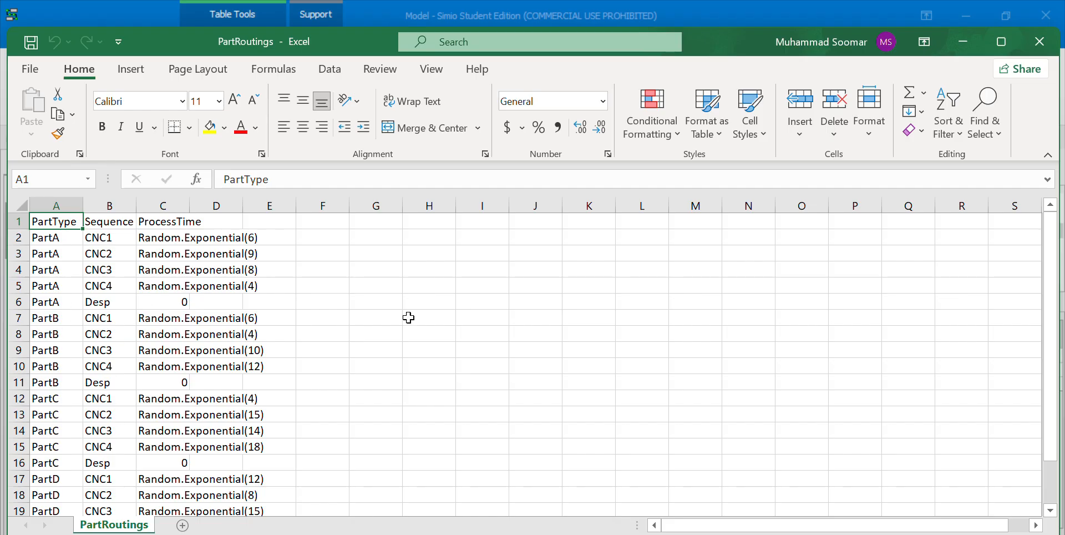
Step: Switch from the Excel workbook back to Simio and add an expression column named ProcessTime to the PartRoutings table
mouse_move(649, 532)
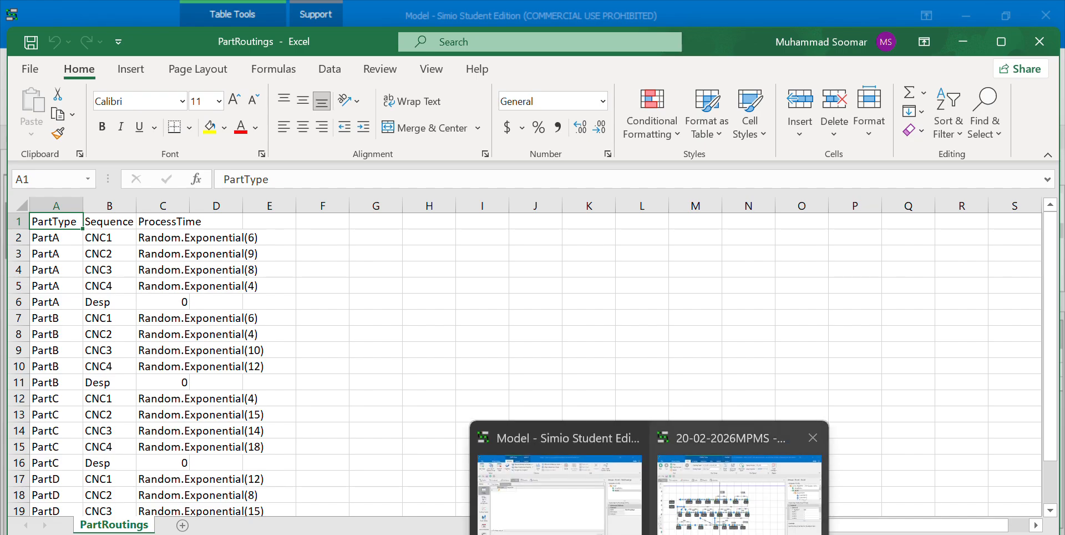
click(556, 518)
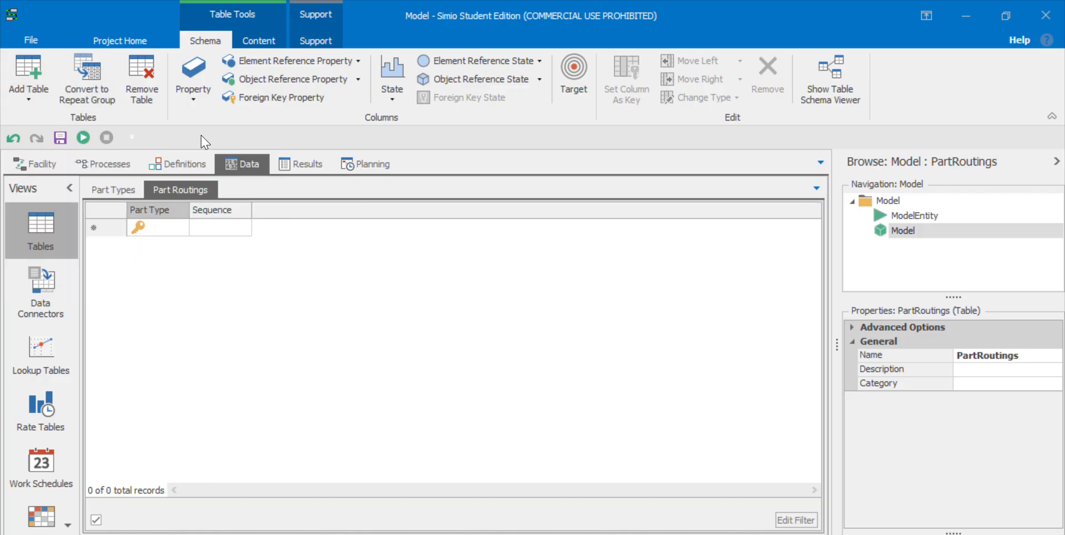
click(197, 98)
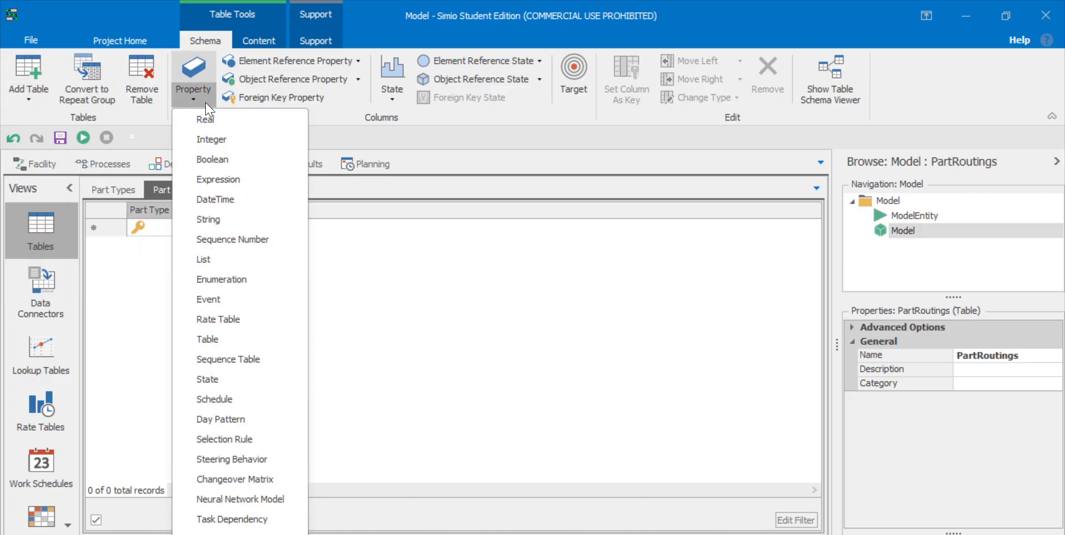
click(246, 180)
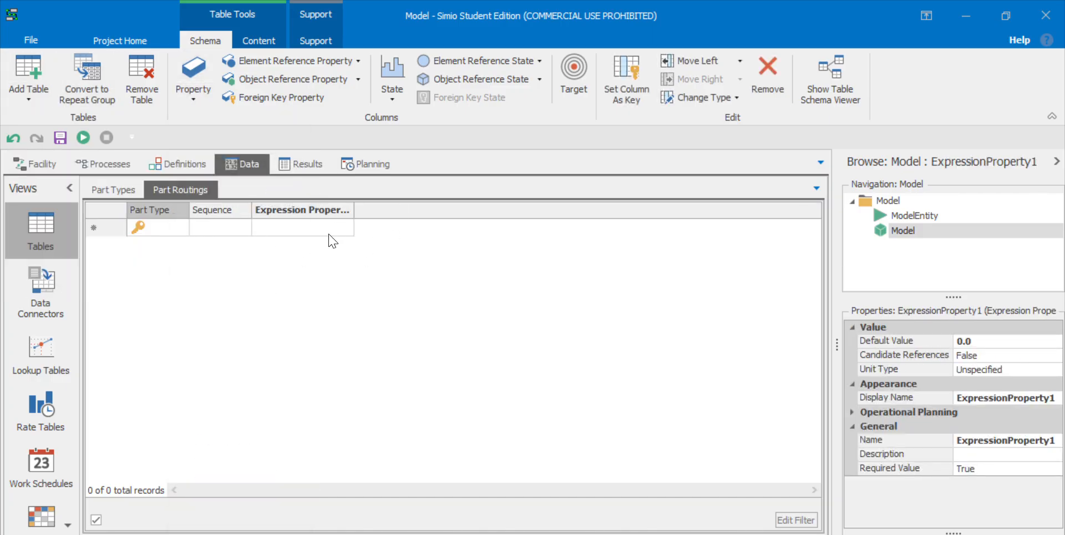
click(983, 442)
text(ProcessTime)
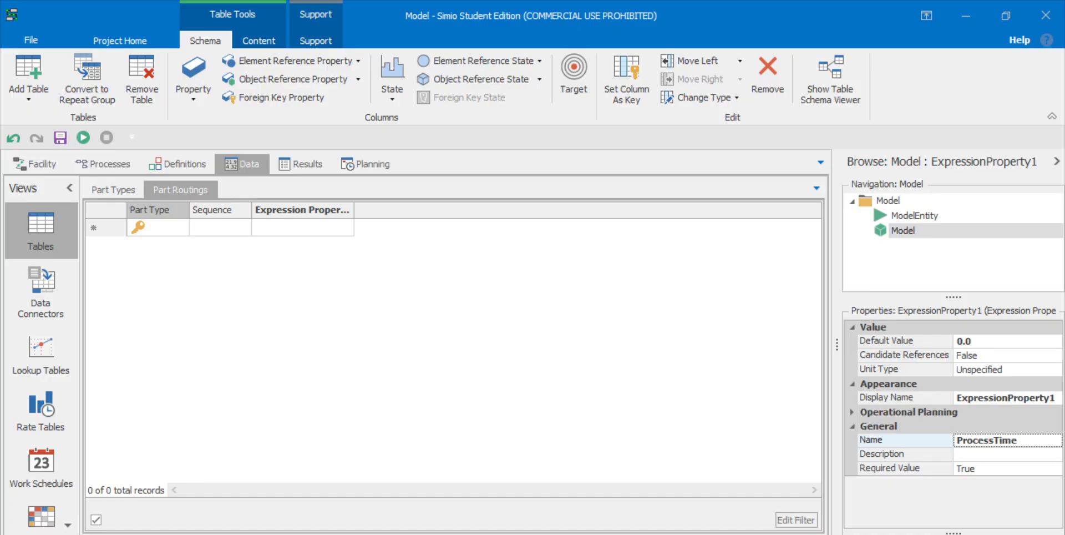
Step: Set the ProcessTime column's unit type to Time with default units of Minutes
click(982, 368)
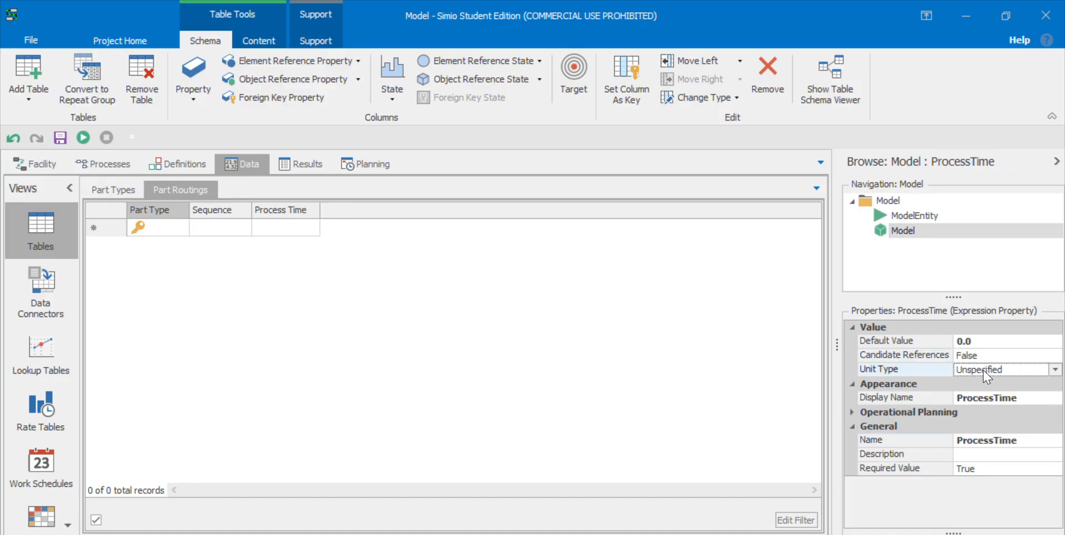
click(1049, 370)
click(991, 395)
click(990, 391)
click(993, 413)
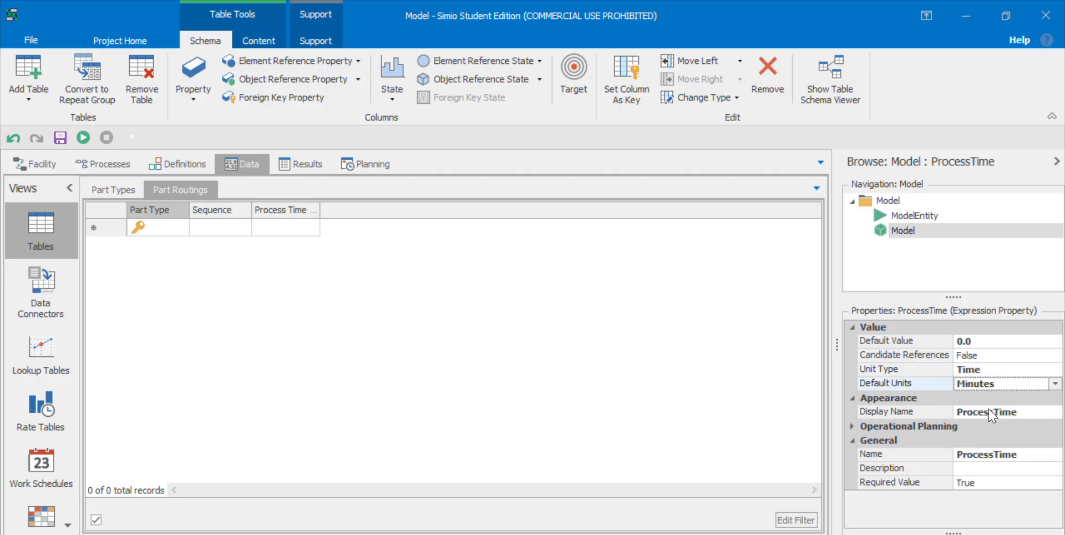
click(643, 373)
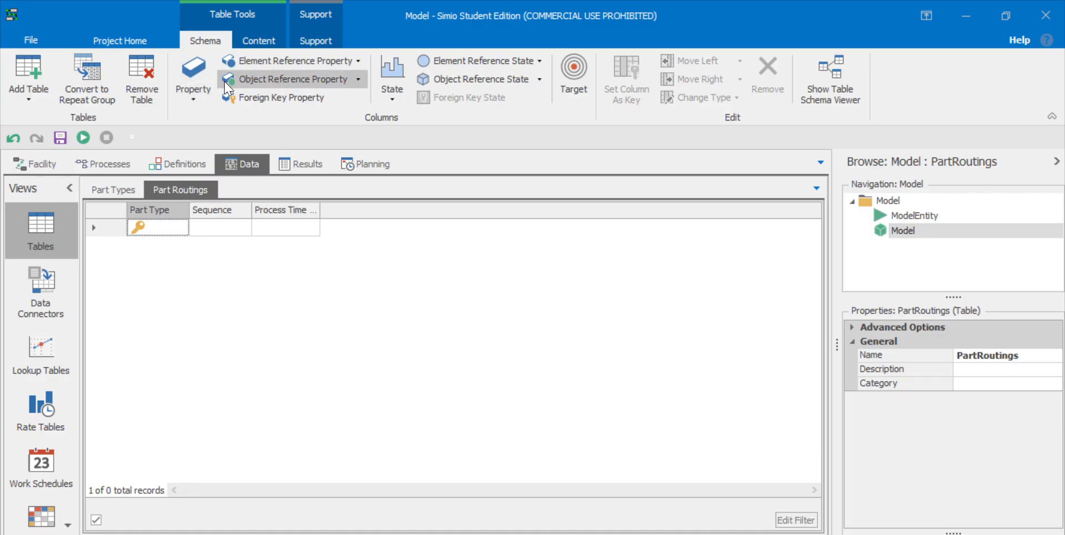
Step: Bind the PartRoutings table to the whole PartRoutings worksheet of PartRoutings.xlsx in the desktop's Tutorial folder
click(261, 43)
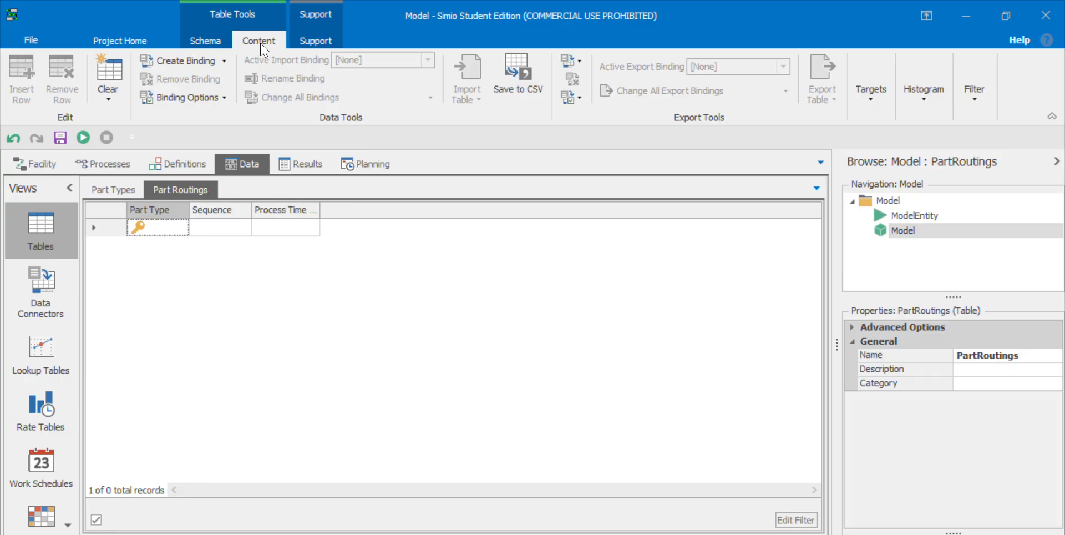
click(209, 66)
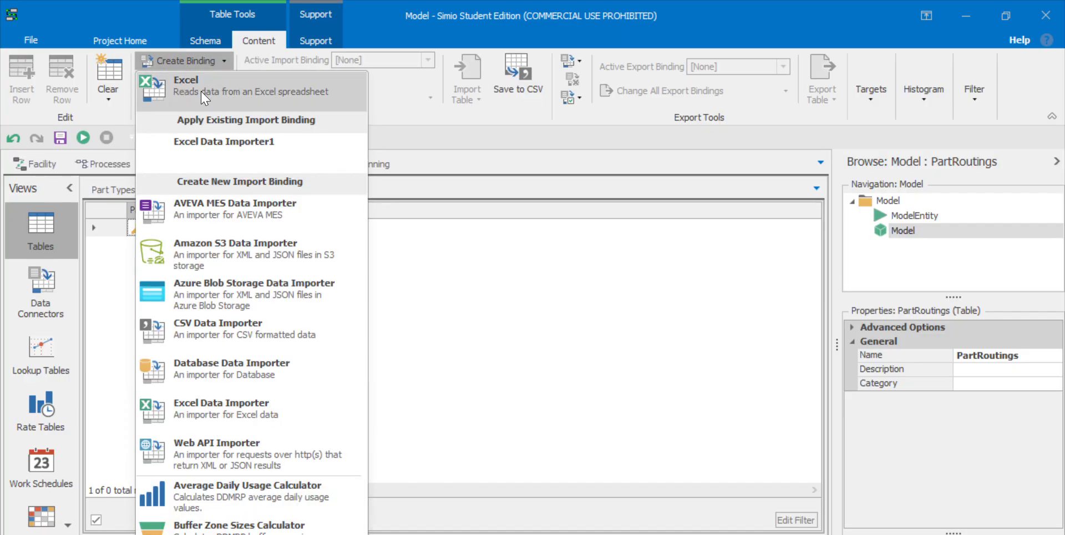
click(217, 84)
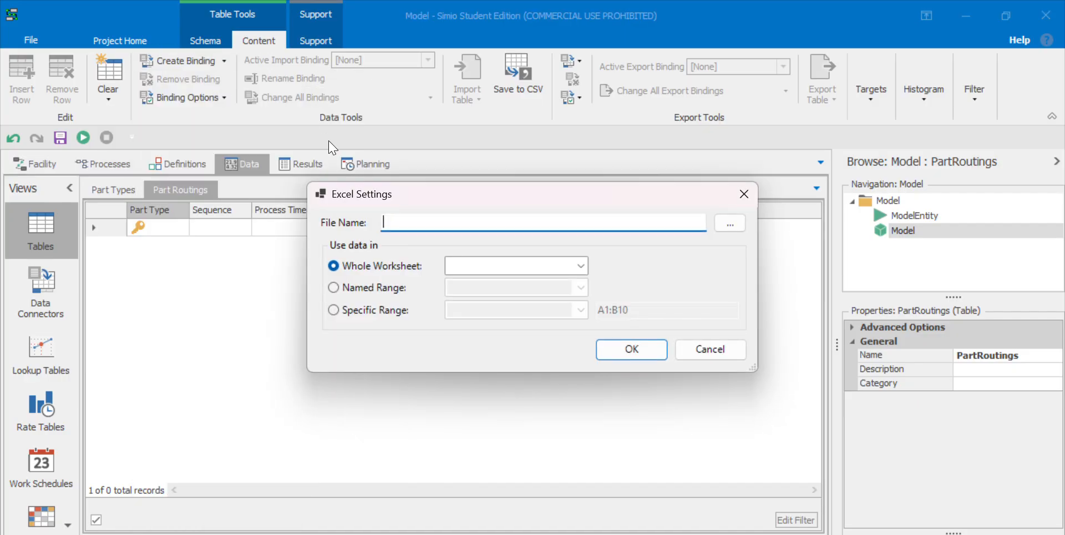
click(730, 222)
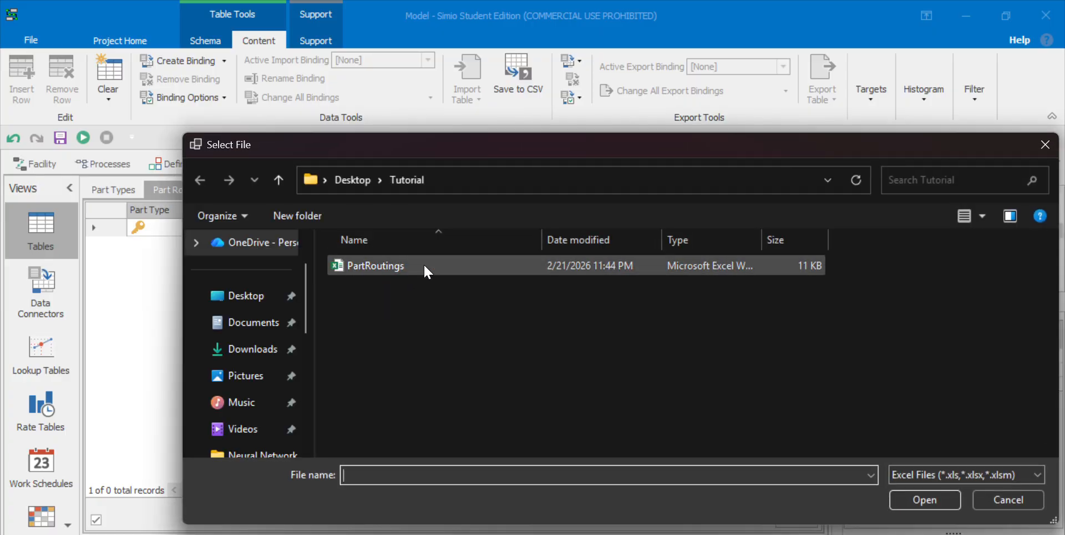
click(248, 302)
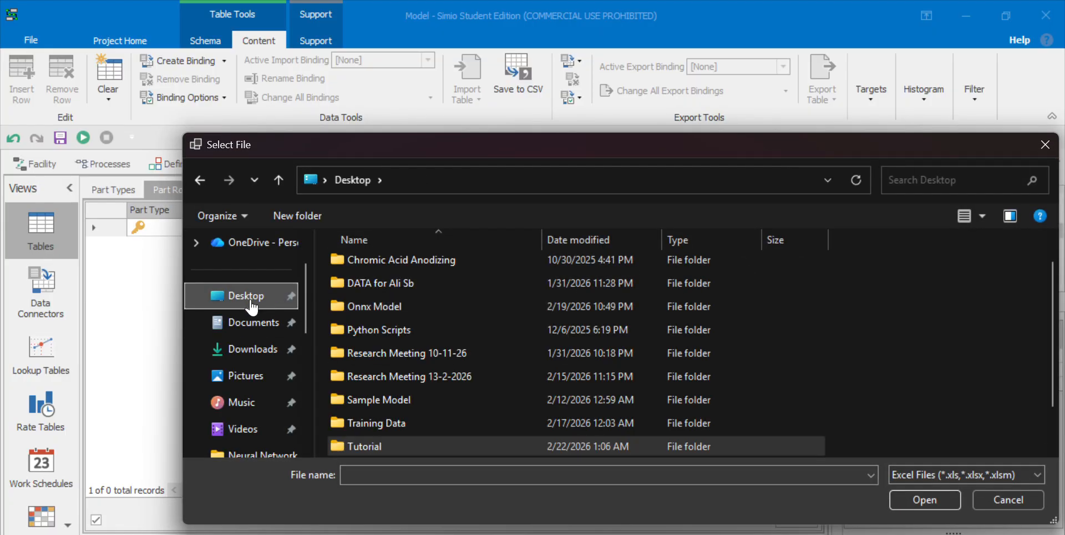
scroll(478, 342, down, 1)
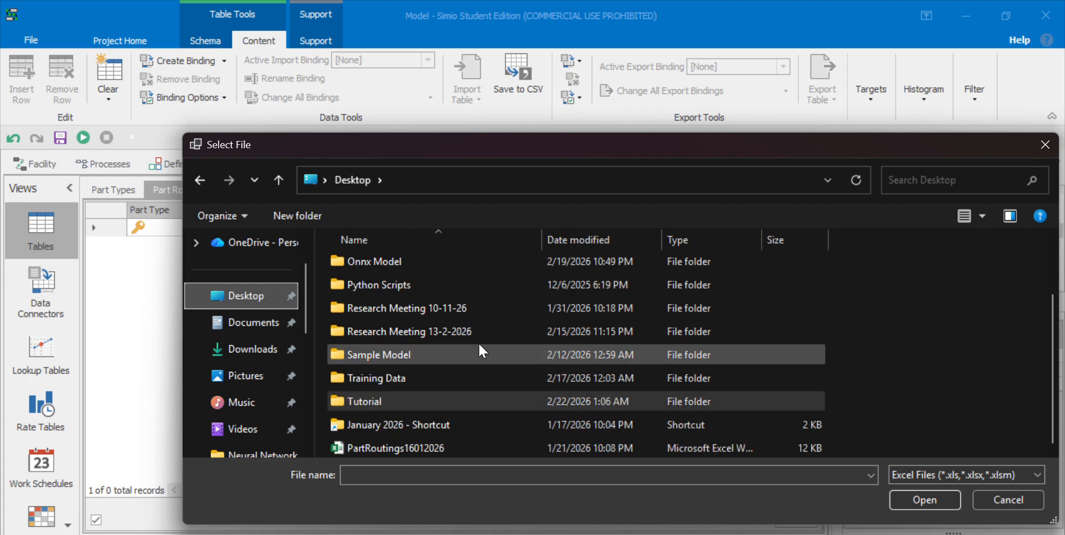
double_click(367, 404)
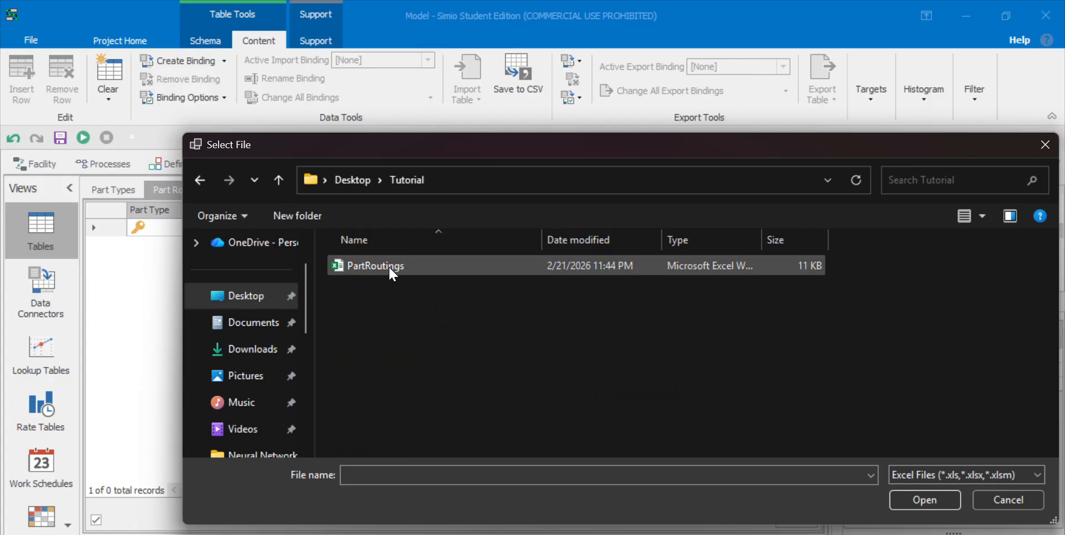
double_click(370, 265)
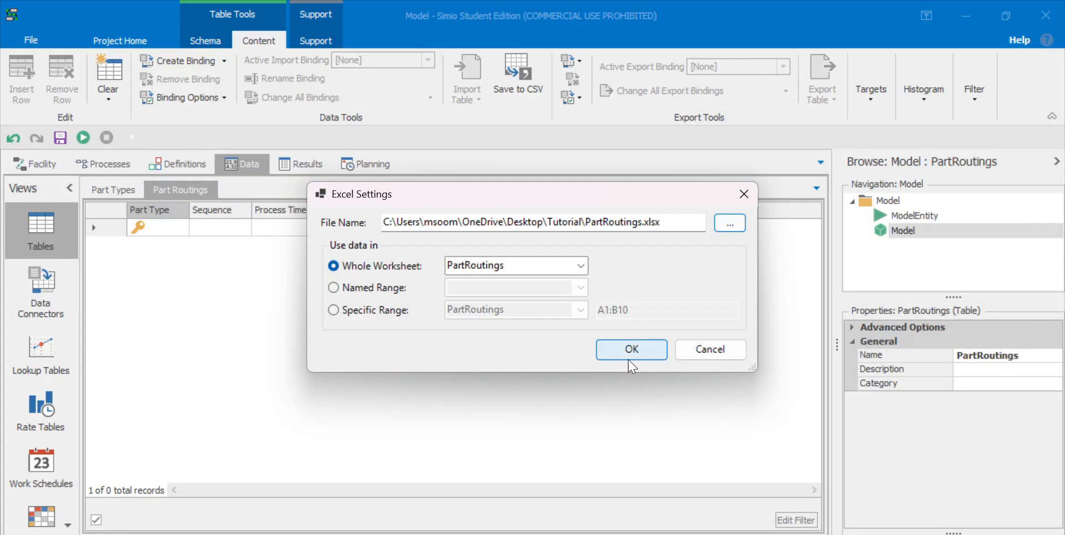
click(631, 349)
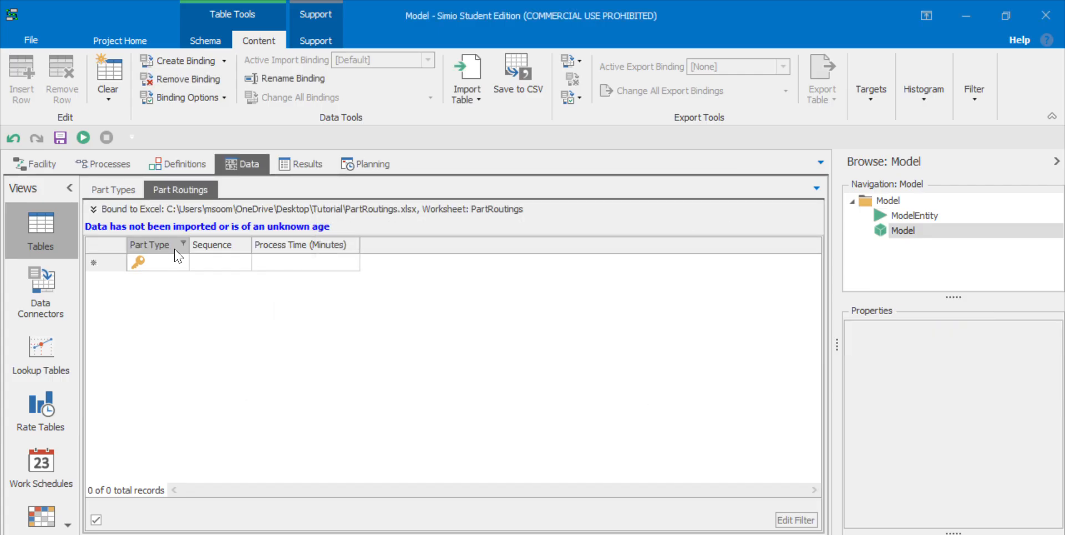
Step: Set the table's Excel binding to Automatic and import the PartRoutings data
click(191, 102)
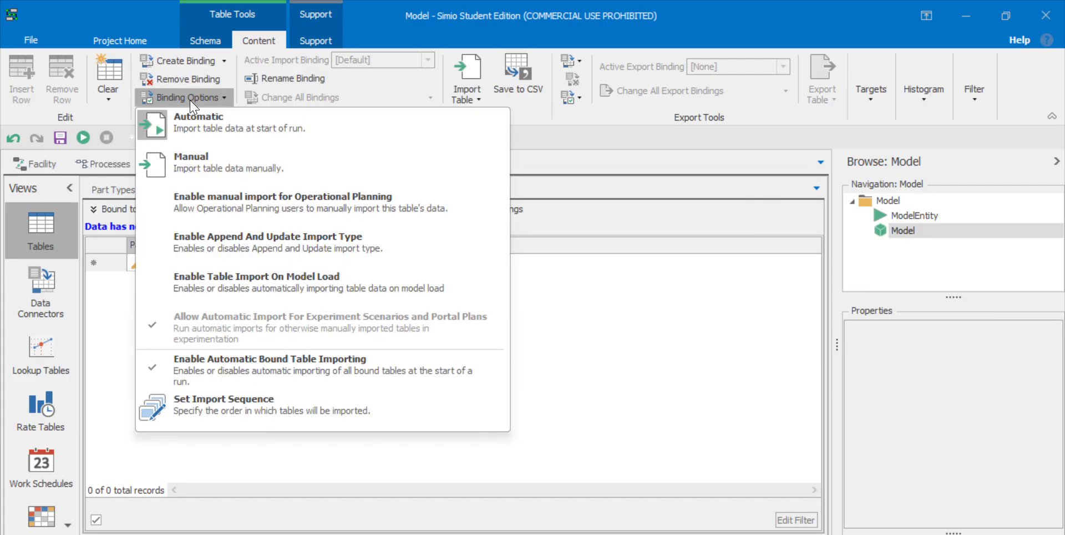
click(209, 124)
click(466, 72)
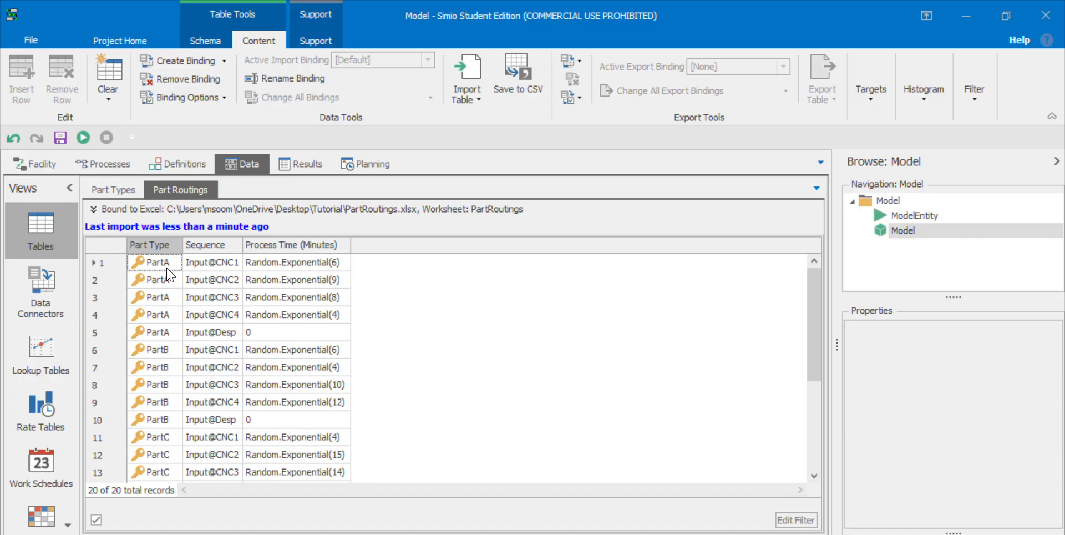
Step: Compare the imported rows with the Excel workbook and set the Sequence column's Accepts Any Node property to False
key(alt+Tab)
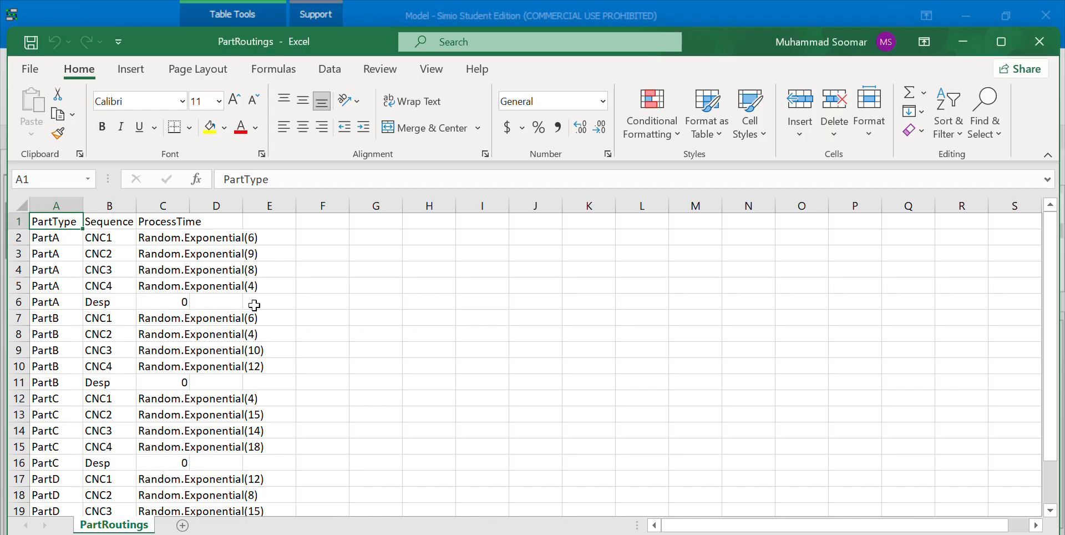
key(alt+Tab)
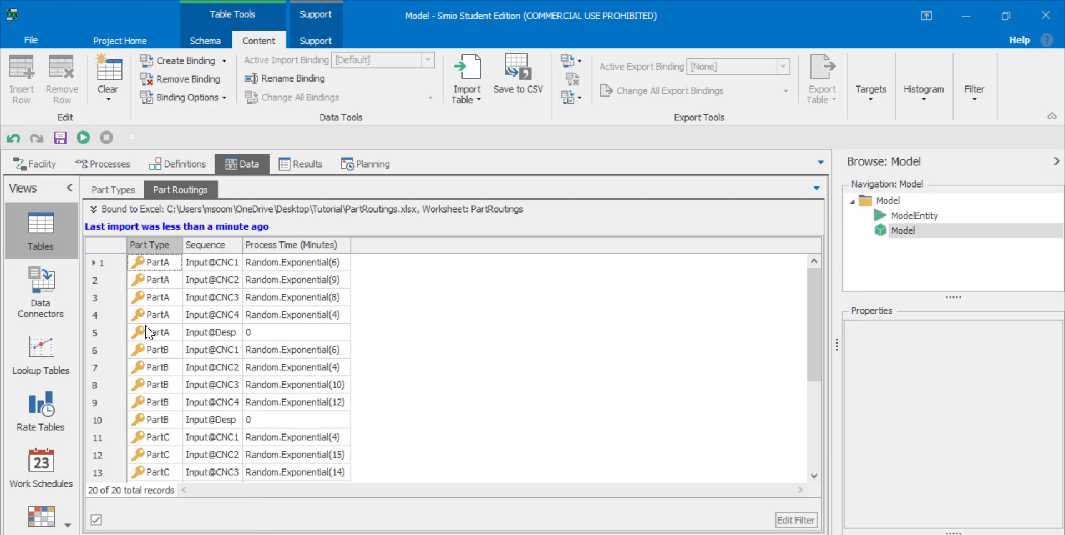
scroll(329, 333, down, 3)
scroll(328, 366, up, 3)
click(214, 244)
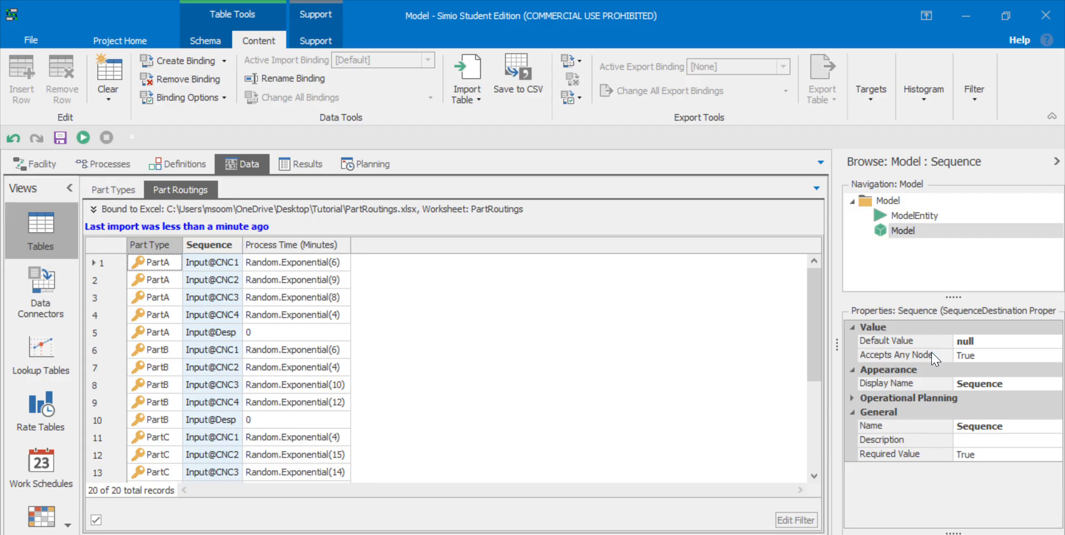
click(976, 355)
click(1054, 355)
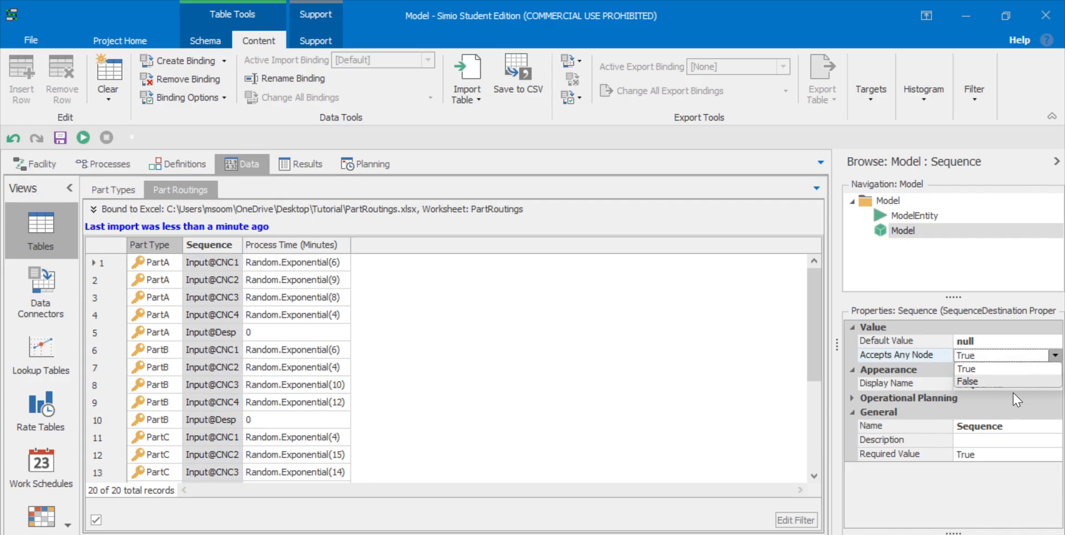
click(989, 385)
click(296, 332)
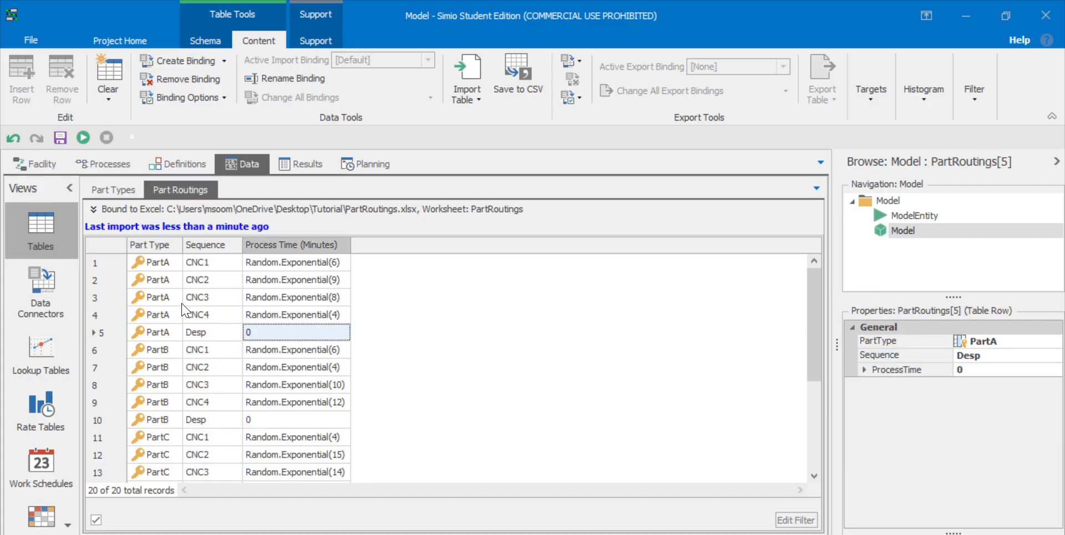
Step: Check the PartRoutings table's sequence entries against the source workbook in Excel and return to the Simio model
scroll(259, 310, down, 2)
scroll(248, 363, up, 2)
key(alt+Tab)
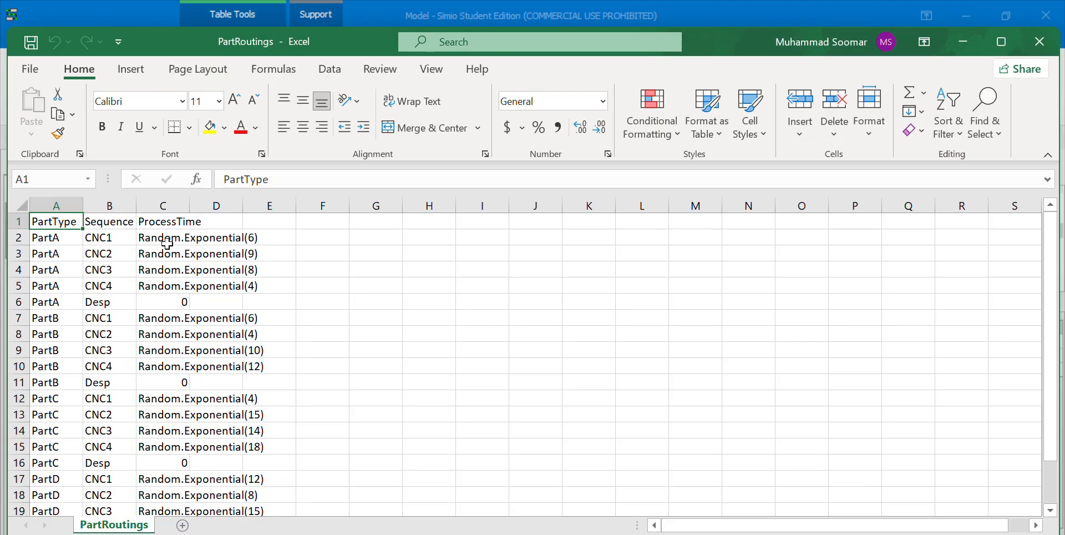
click(723, 534)
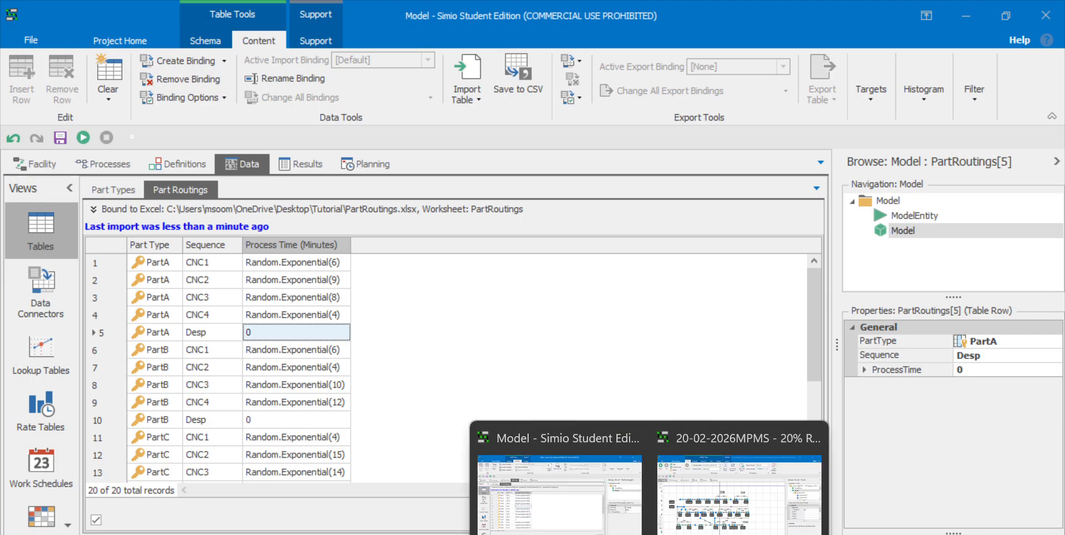
click(649, 533)
click(559, 488)
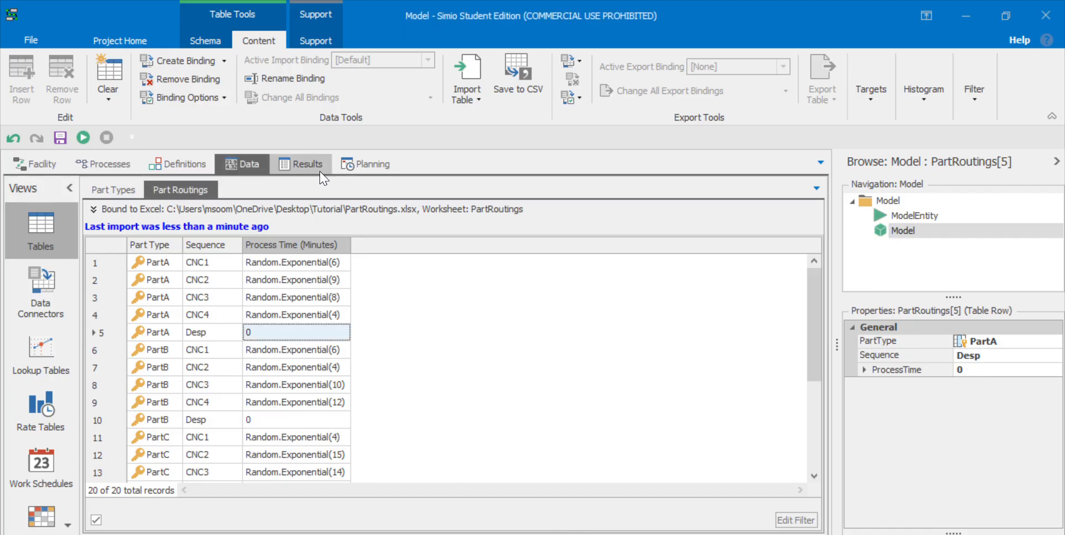
key(Down)
key(Down)
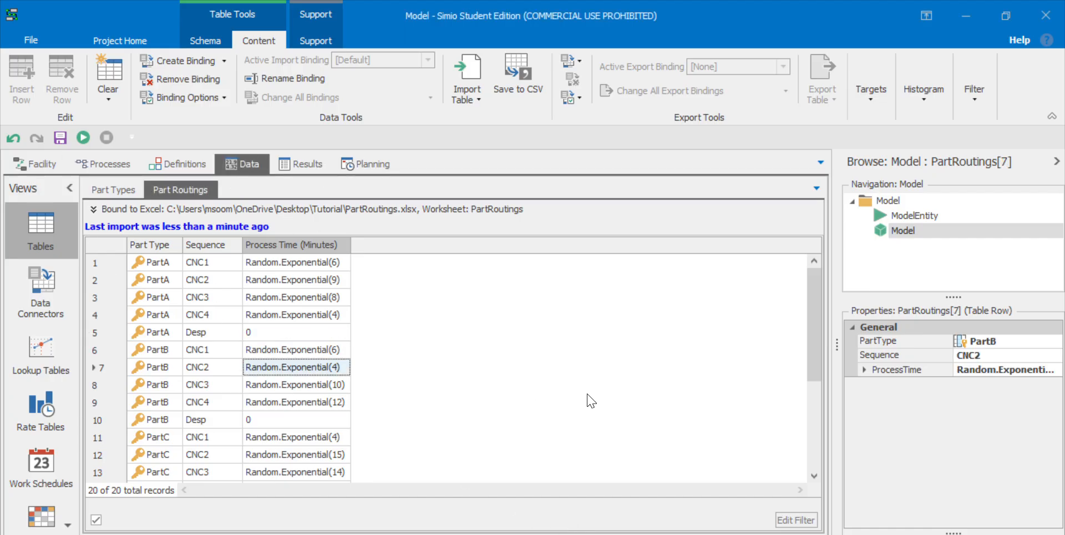
Step: In the Facility view, set the PartArrivals source's Entity Type to PartTypes.PartType
click(54, 169)
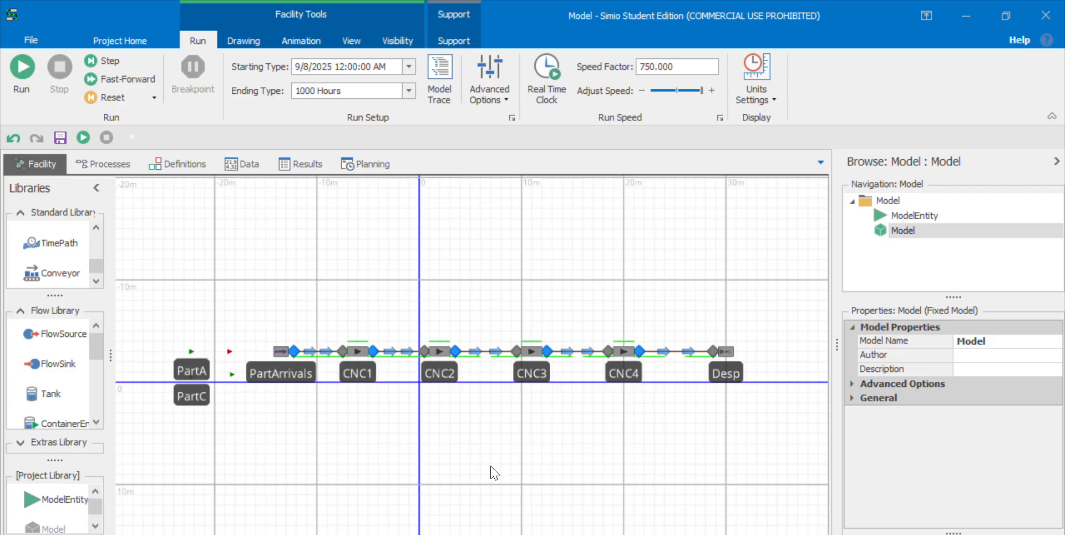
drag(491, 473, 455, 468)
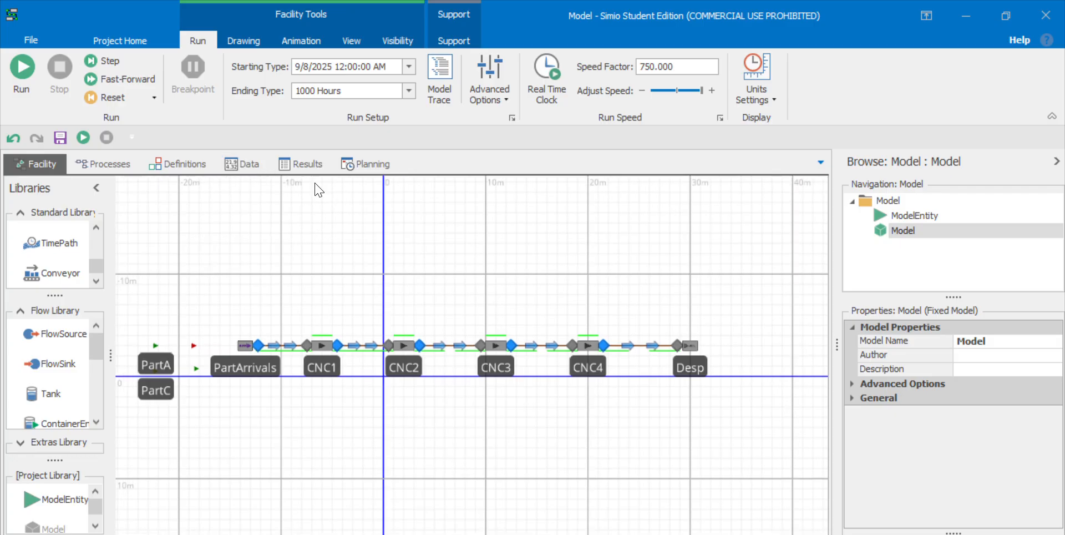
scroll(231, 359, up, 4)
click(301, 329)
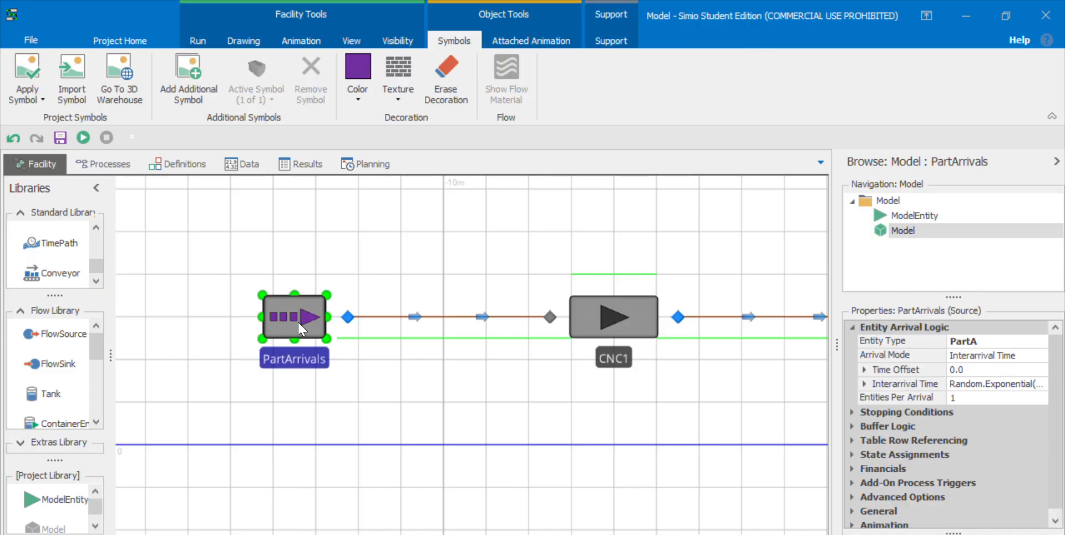
click(996, 342)
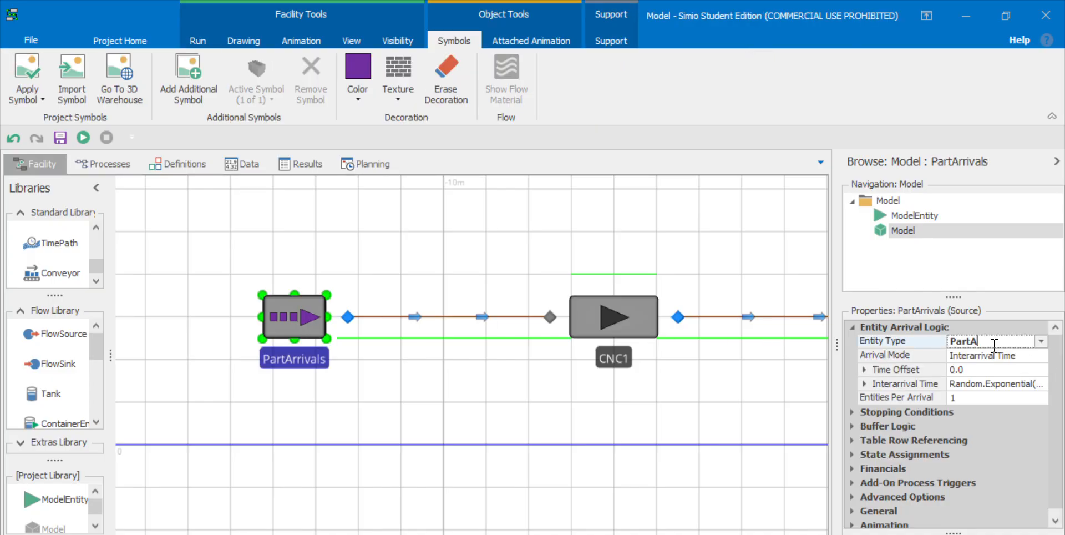
click(1041, 340)
scroll(962, 401, down, 1)
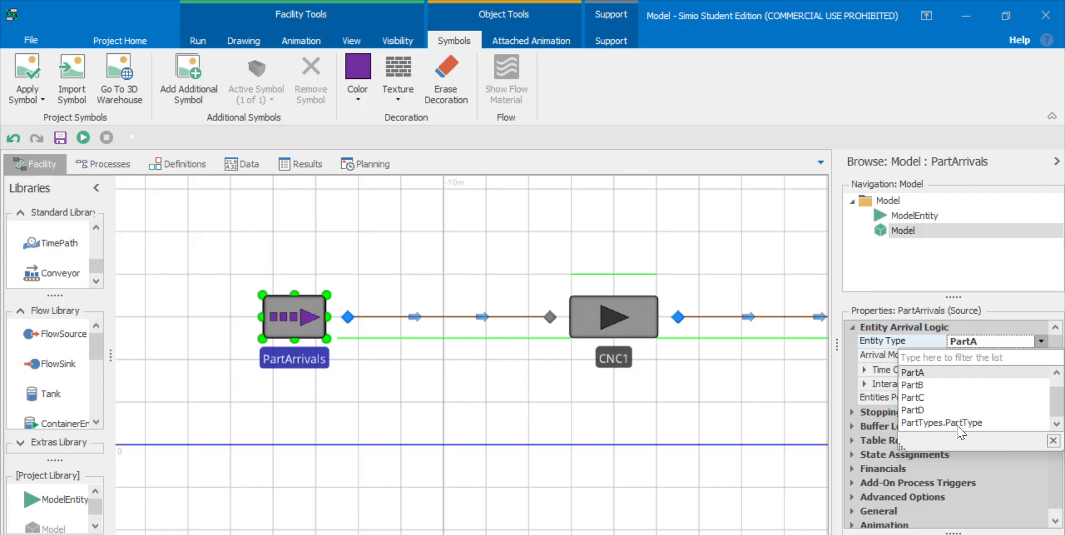
click(955, 423)
Step: Set PartArrivals' Before Creating Entities table row reference to use the PartTypes table
scroll(924, 455, down, 1)
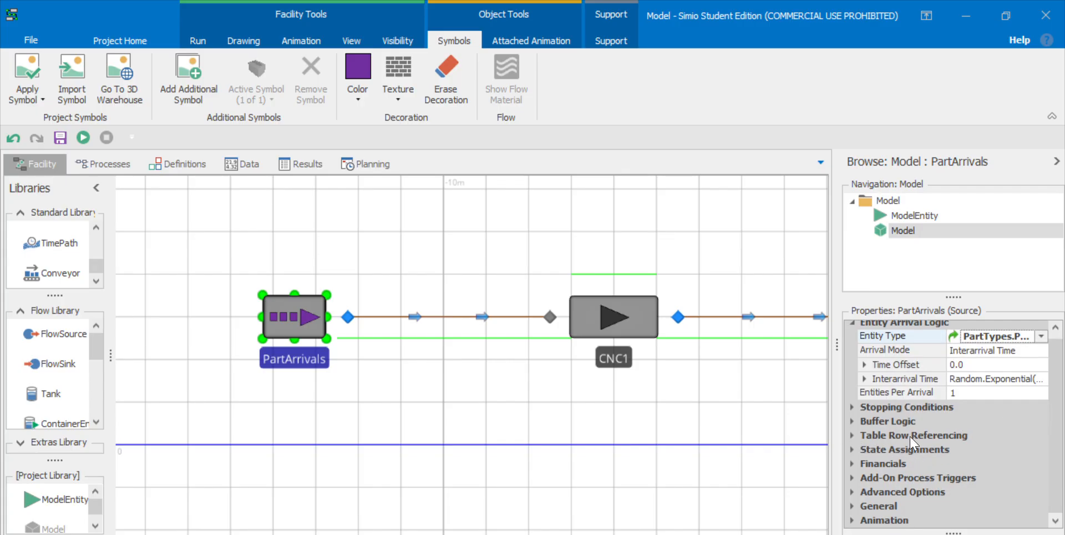
click(852, 435)
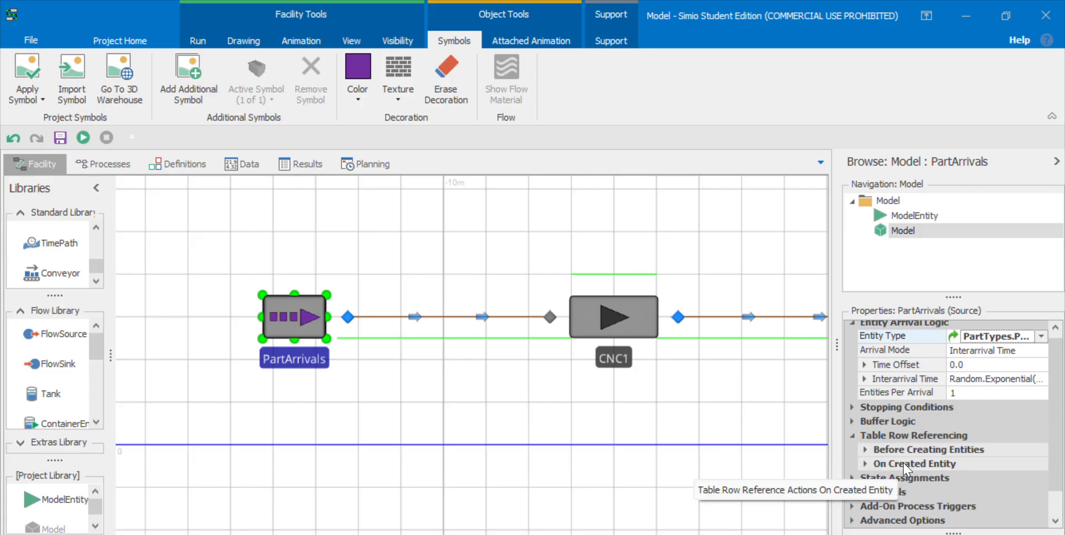
click(864, 449)
click(971, 478)
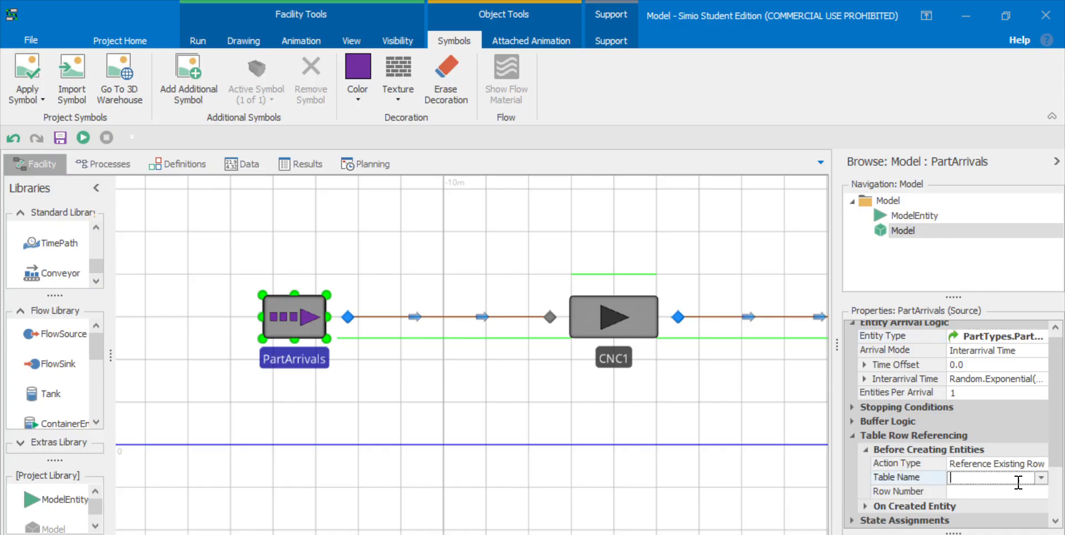
click(1041, 477)
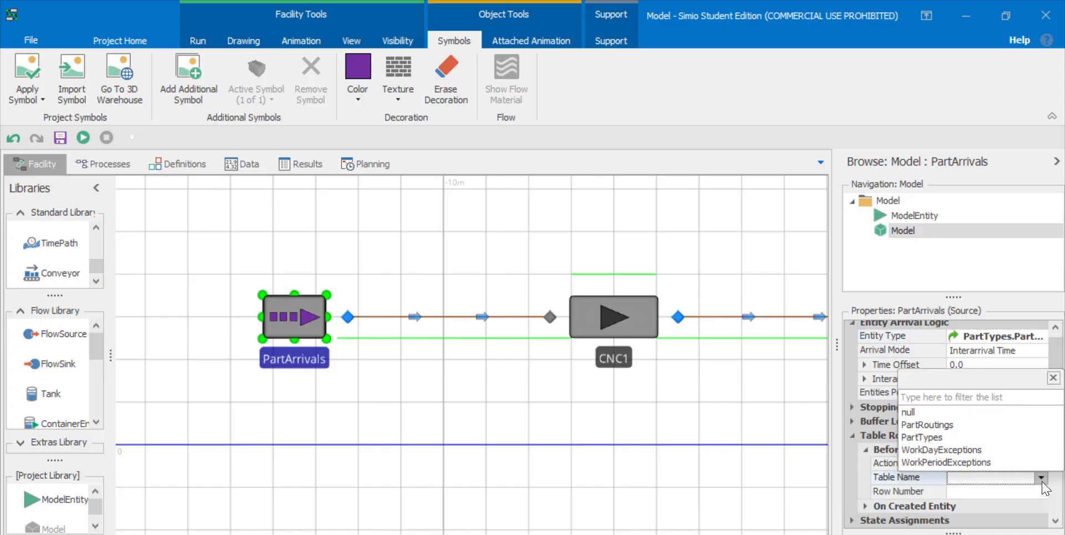
click(937, 436)
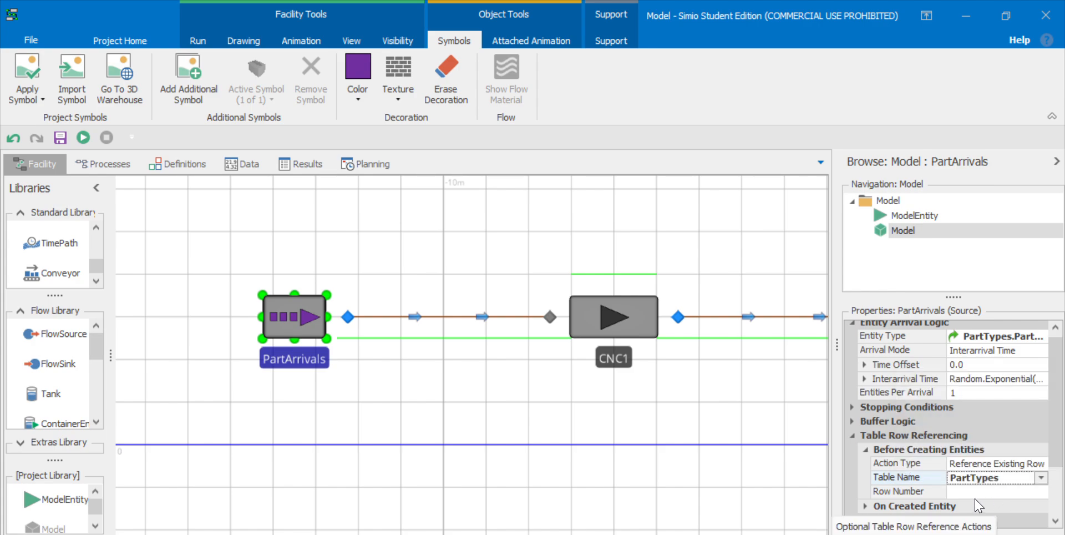
Step: Begin PartArrivals' Row Number expression under Before Creating Entities with a reference to the PartTypes table
scroll(965, 498, down, 1)
click(967, 421)
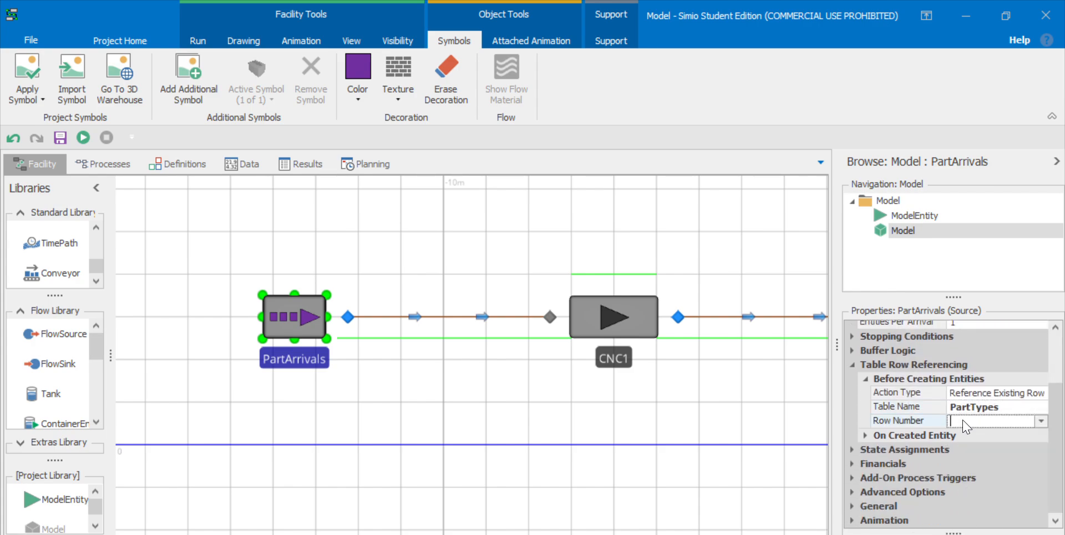
click(1041, 420)
text(par)
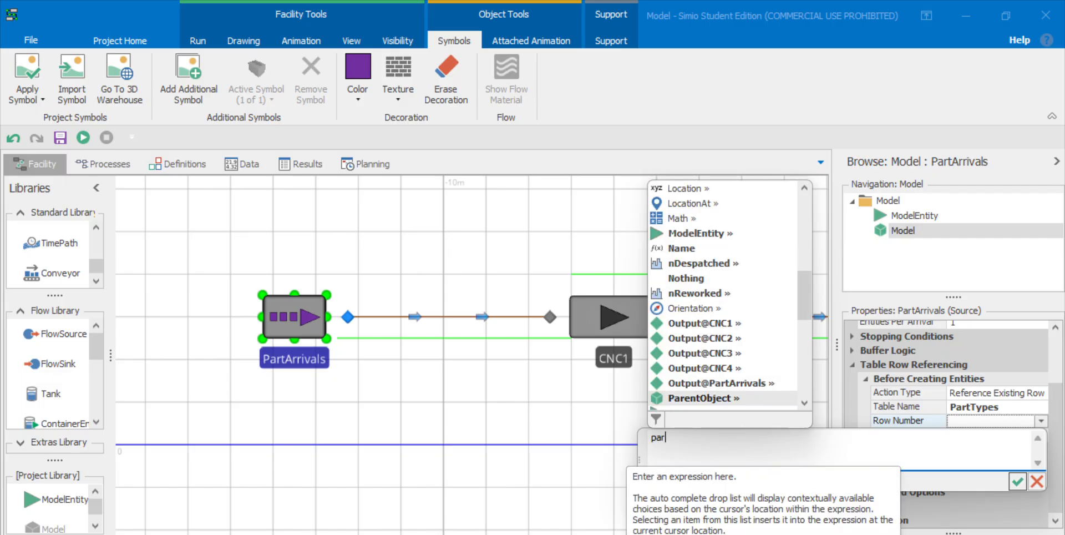
text(tty)
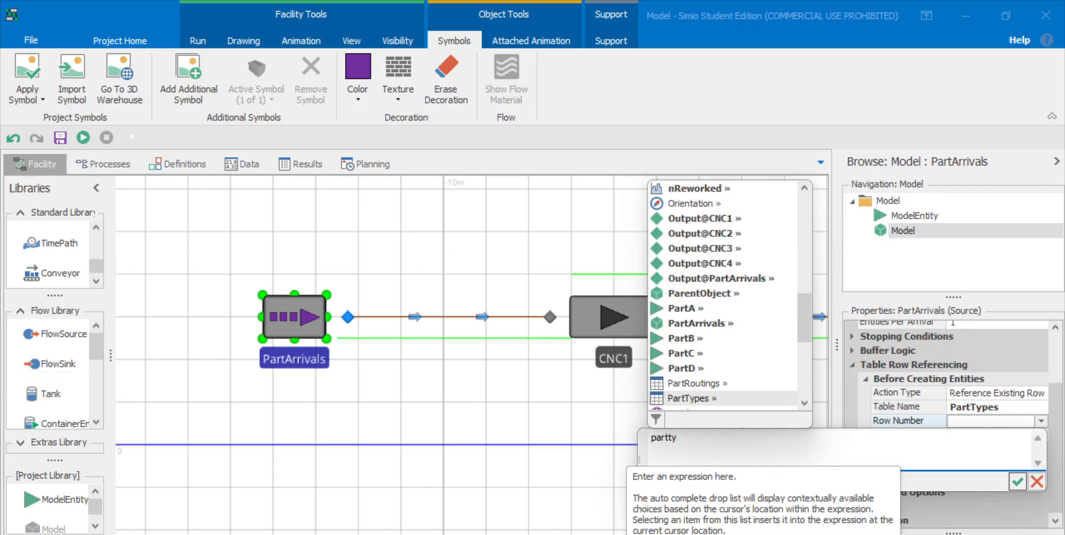
double_click(734, 399)
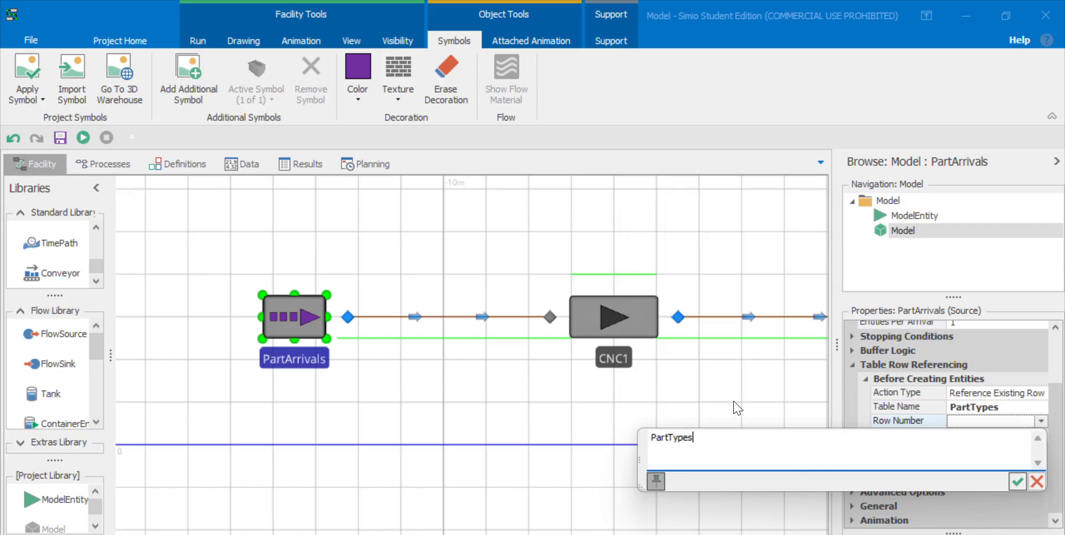
text(.)
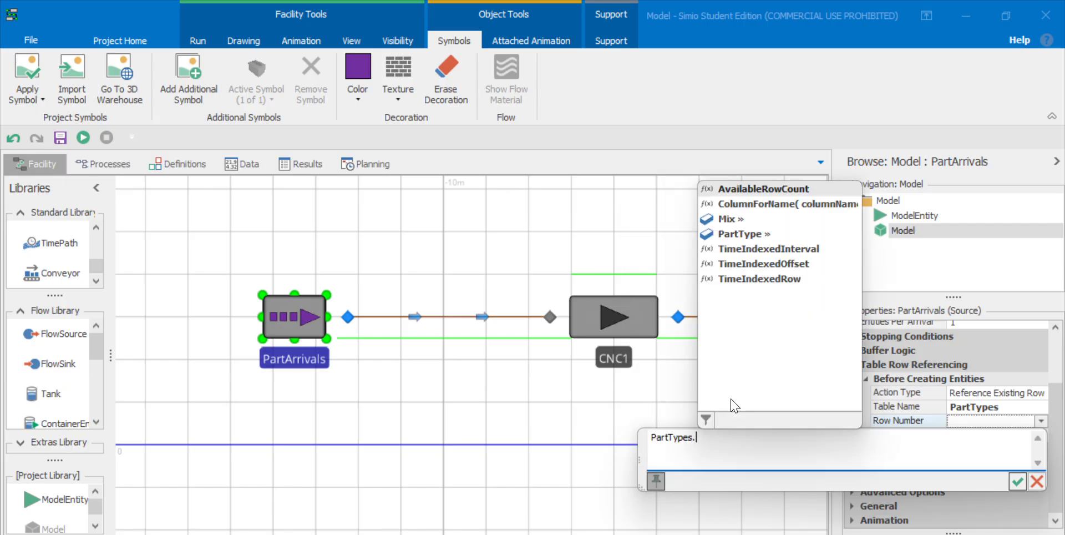
double_click(743, 235)
text(.)
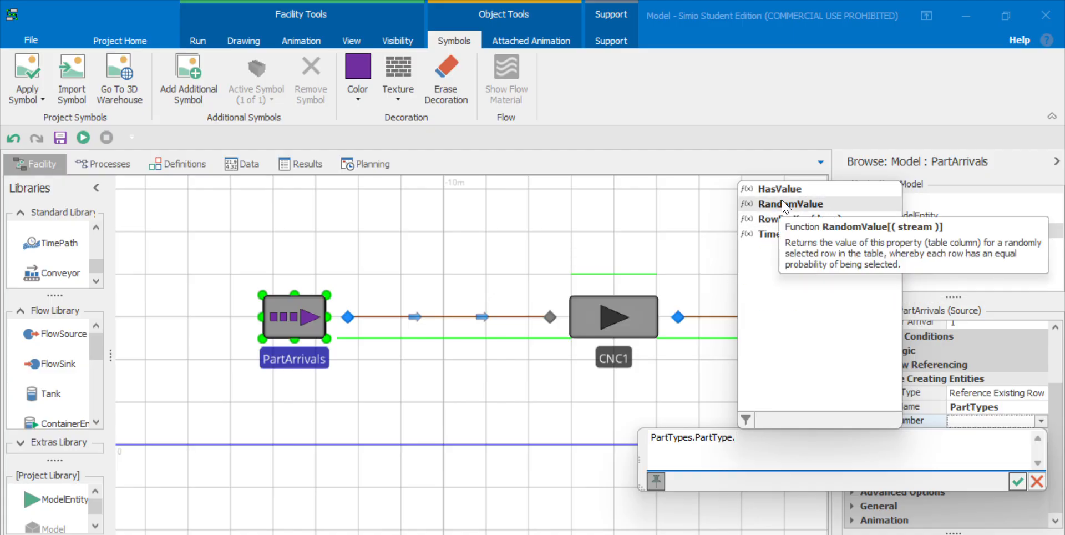
click(751, 436)
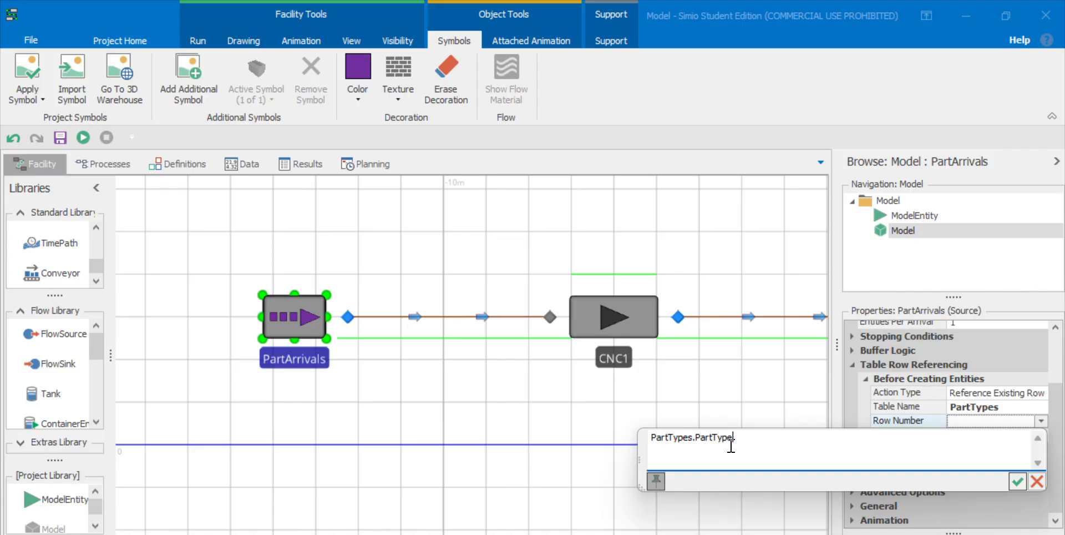
key(BackSpace)
key(BackSpace)
key(BackSpace)
Step: Complete the Row Number expression as PartTypes.Mix.RandomRow and apply it
text(mi)
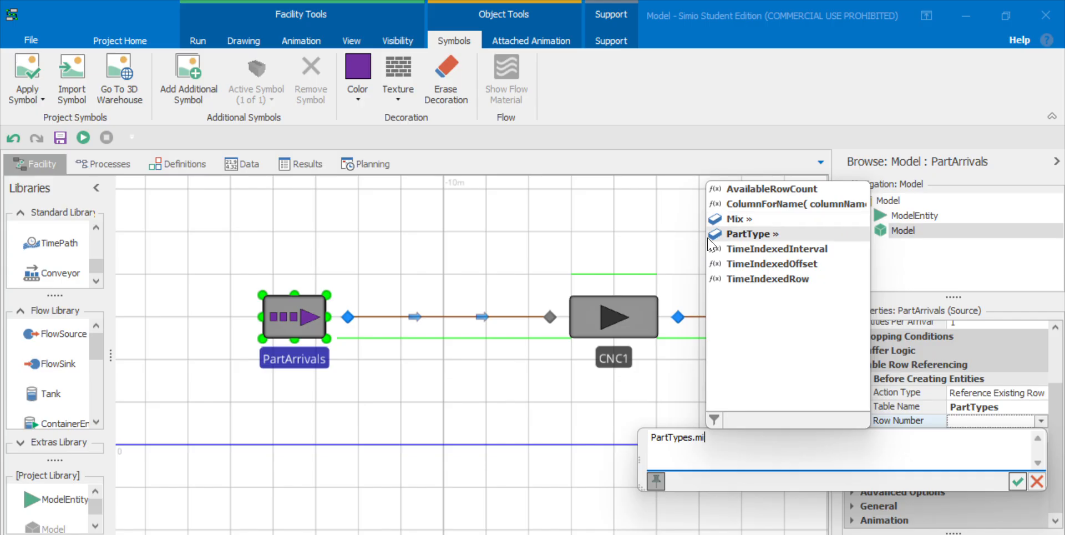
double_click(740, 224)
text(.)
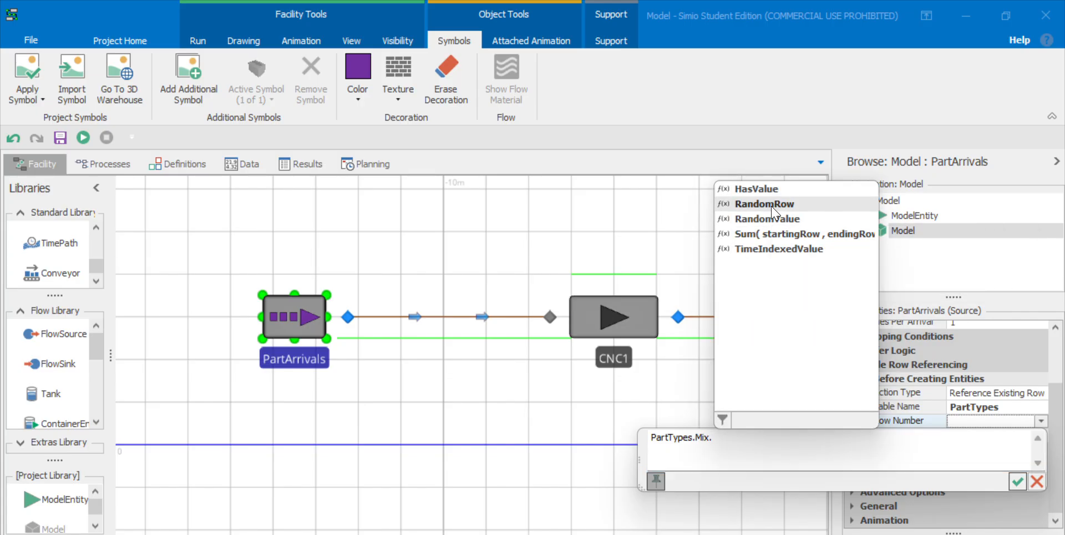
double_click(777, 204)
click(1016, 484)
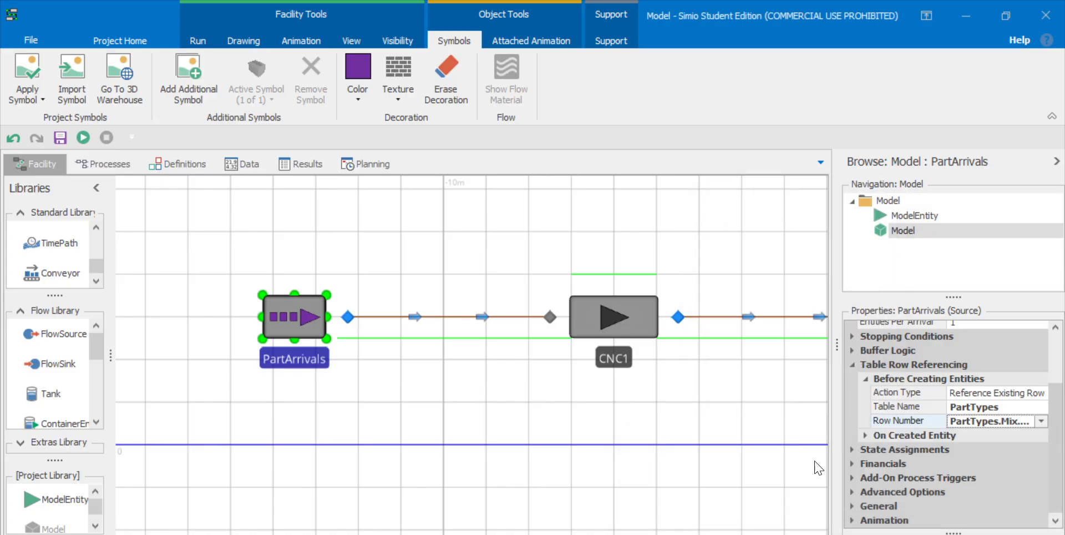
click(768, 442)
Step: Change the Entity Destination Type for the output nodes of PartArrivals and servers CNC1 through CNC4 together
scroll(355, 396, down, 2)
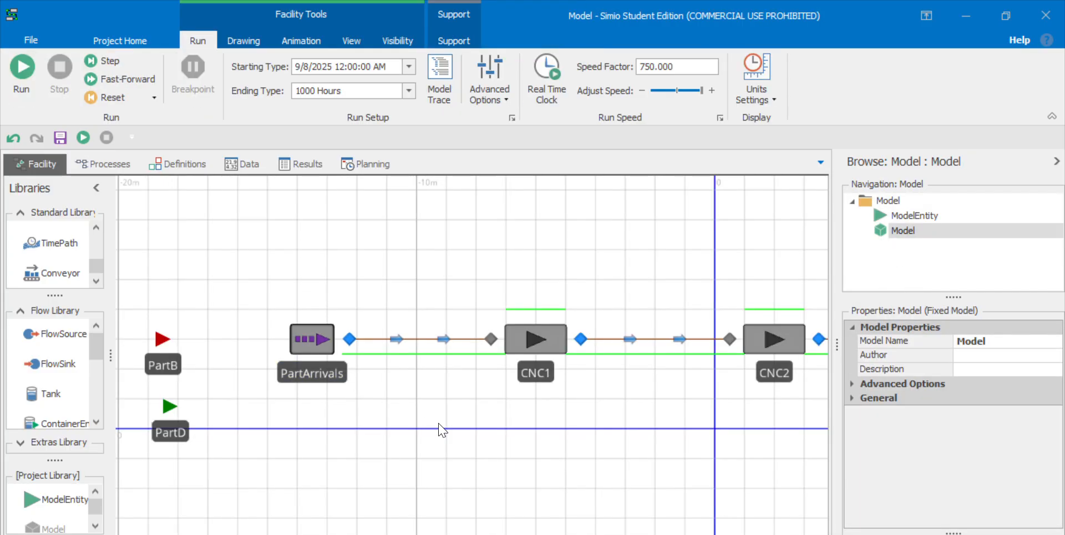
scroll(440, 429, down, 2)
drag(552, 464, 446, 459)
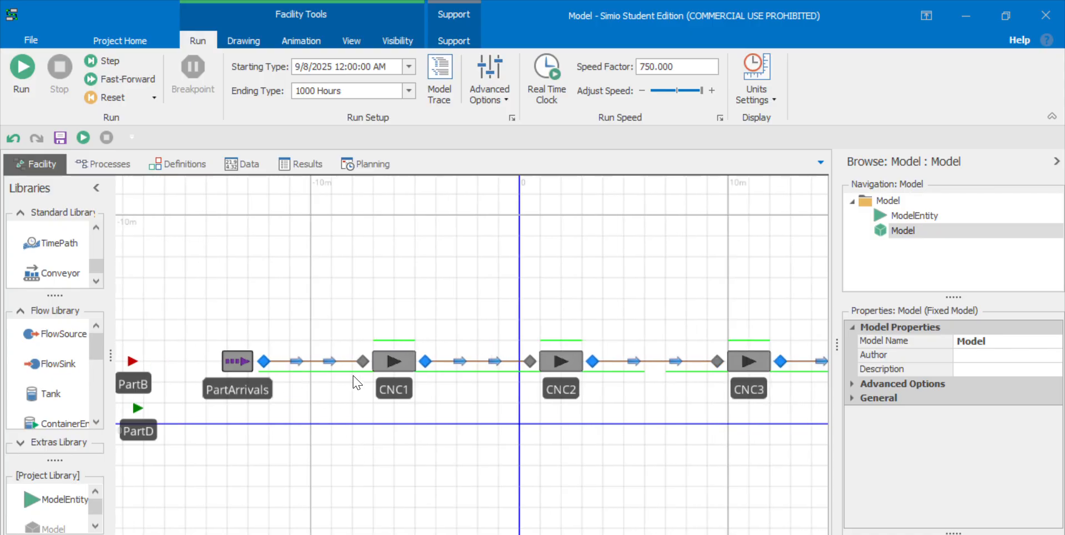
click(264, 362)
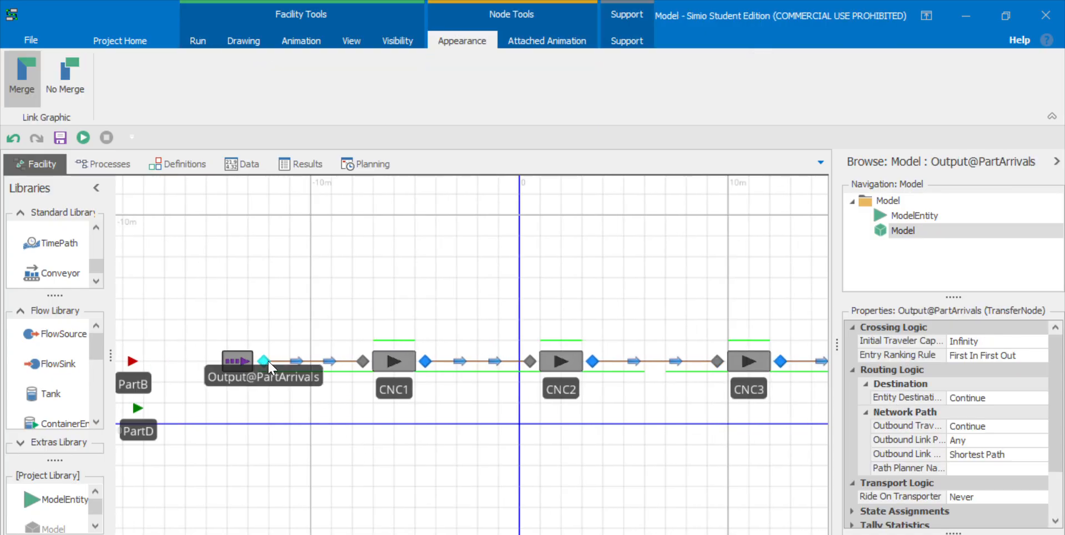
ctrl+click(425, 362)
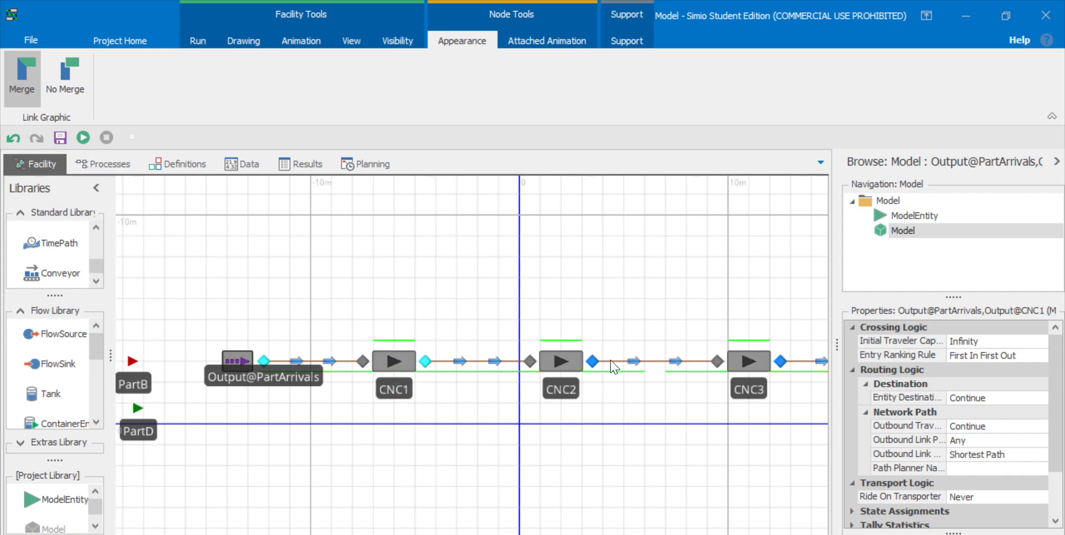
ctrl+click(593, 363)
scroll(653, 371, down, 3)
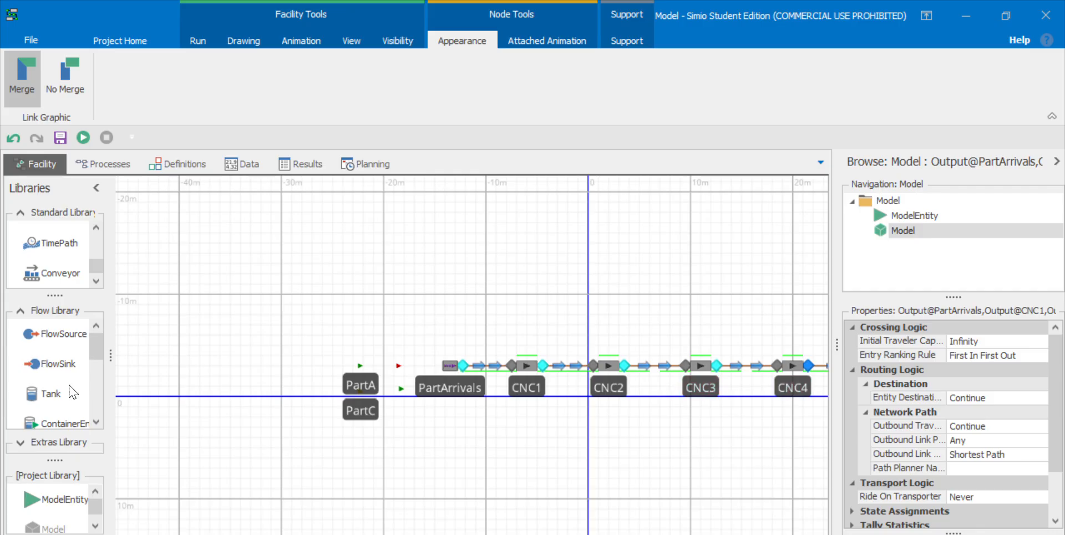
scroll(300, 394, down, 1)
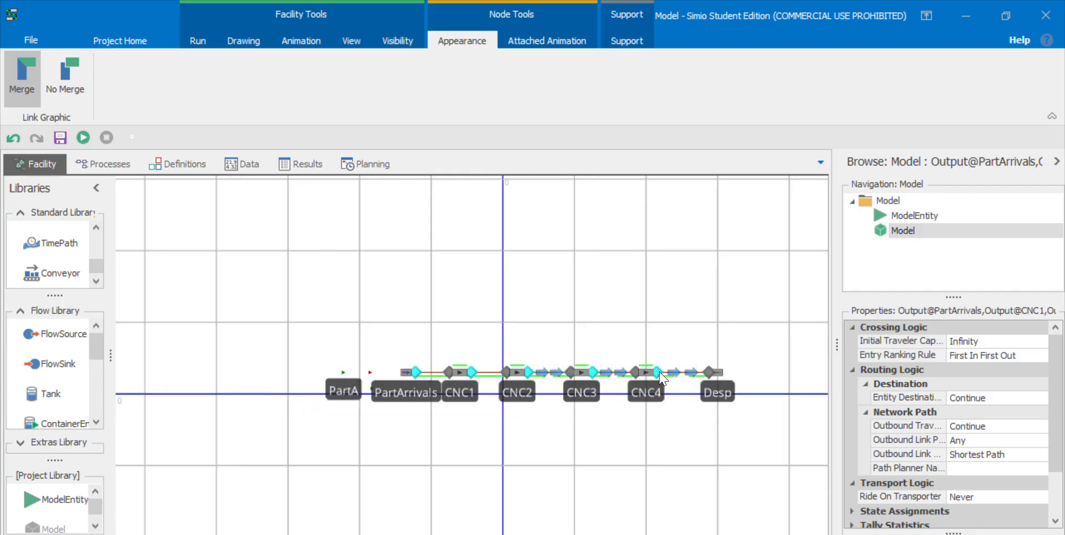
scroll(626, 378, up, 3)
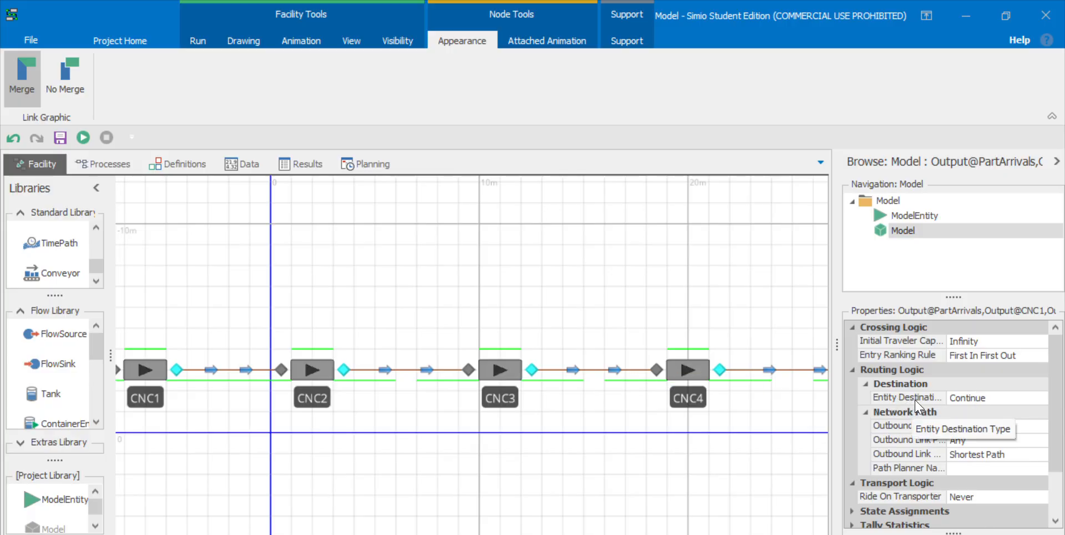
click(981, 399)
click(986, 411)
click(626, 450)
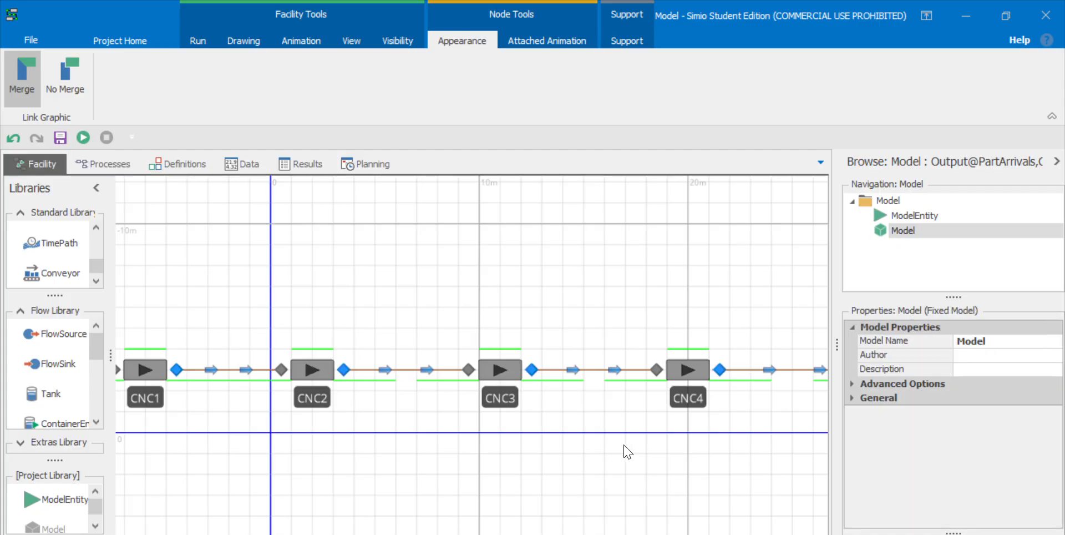
Step: Set the PartArrivals source's Interarrival Time to Random.Exponential(15) minutes
scroll(626, 450, down, 3)
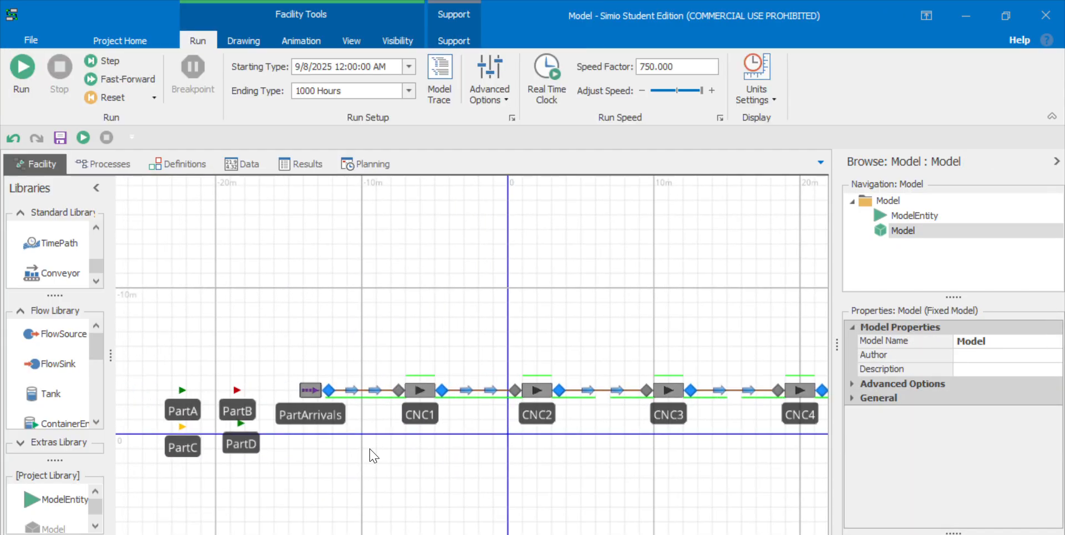
scroll(336, 425, up, 3)
click(245, 318)
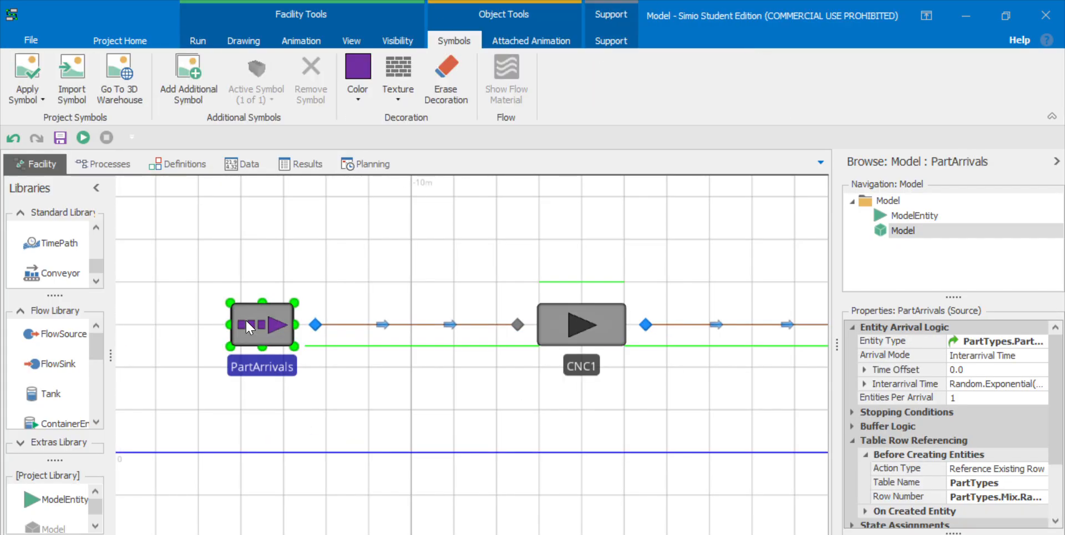
click(1002, 384)
click(1041, 384)
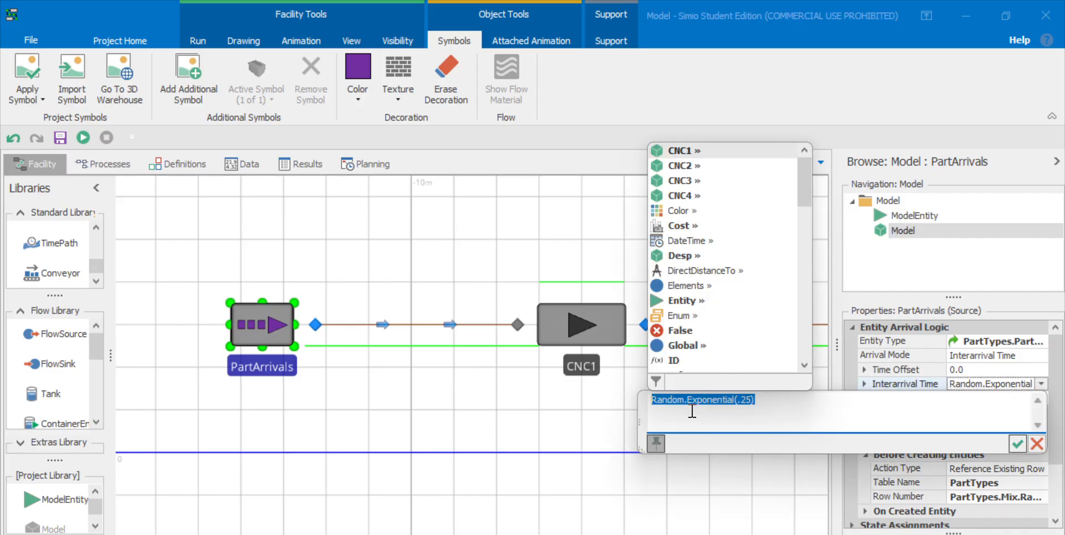
click(756, 404)
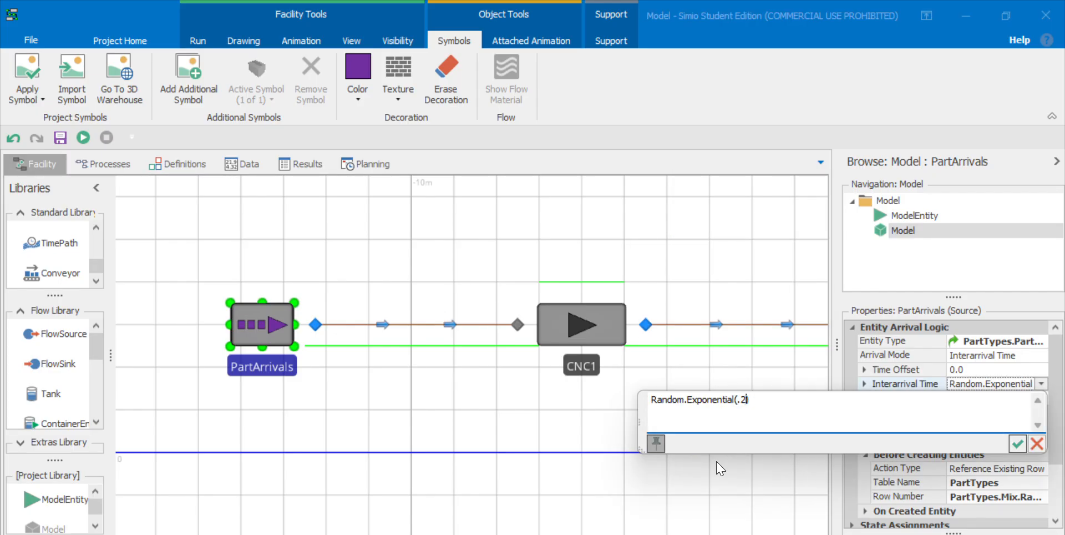
text(15)
click(1017, 443)
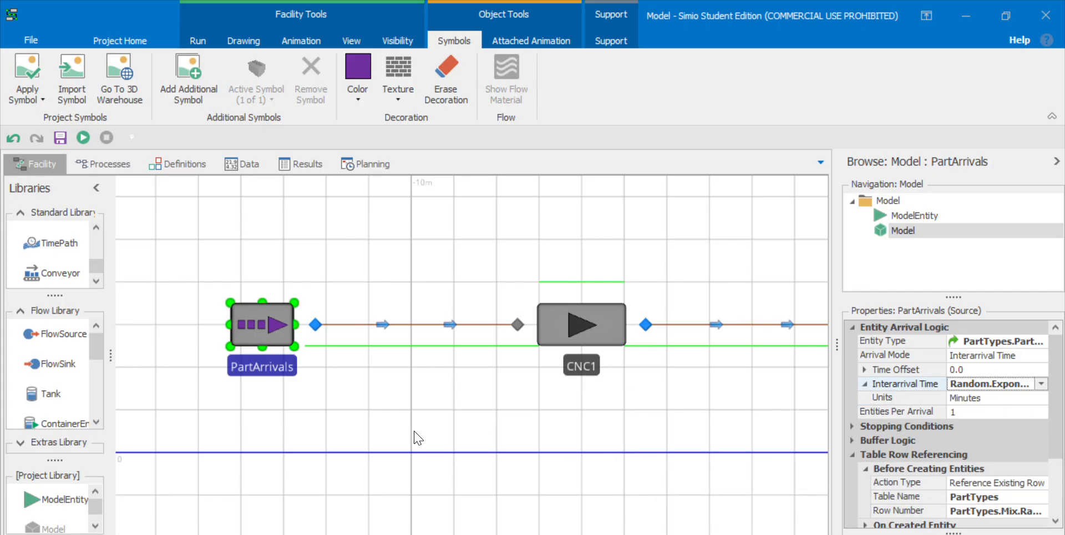
click(416, 435)
Step: Set server CNC1's Processing Time to the expression PartRoutings.ProcessTime and copy that expression for reuse
scroll(470, 437, down, 3)
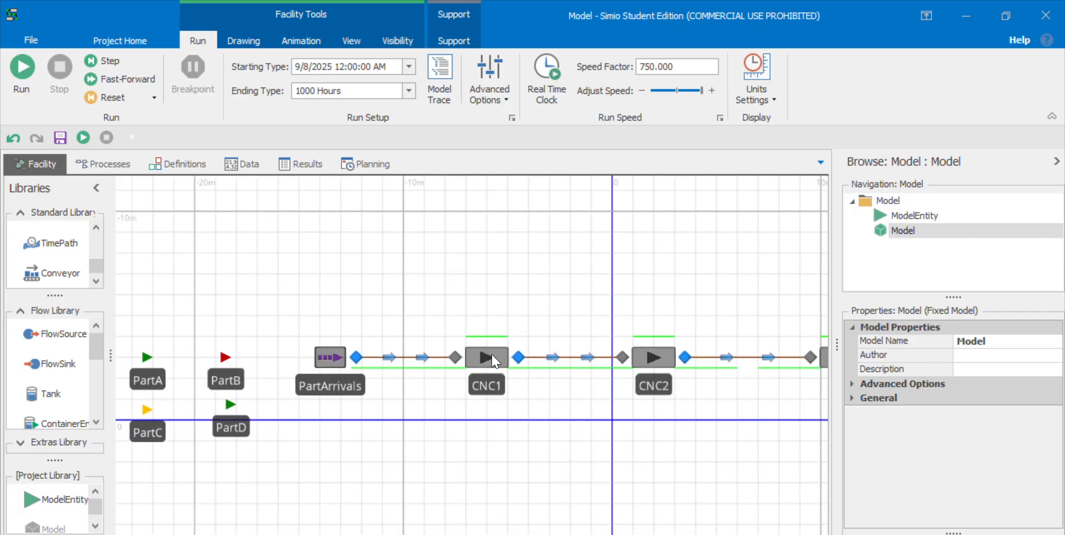
click(495, 361)
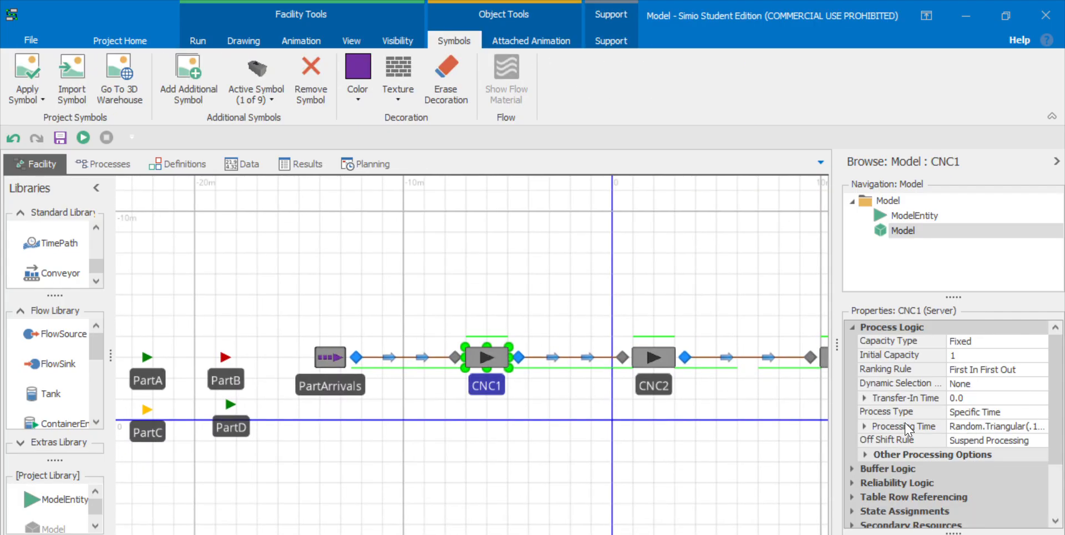
click(1014, 425)
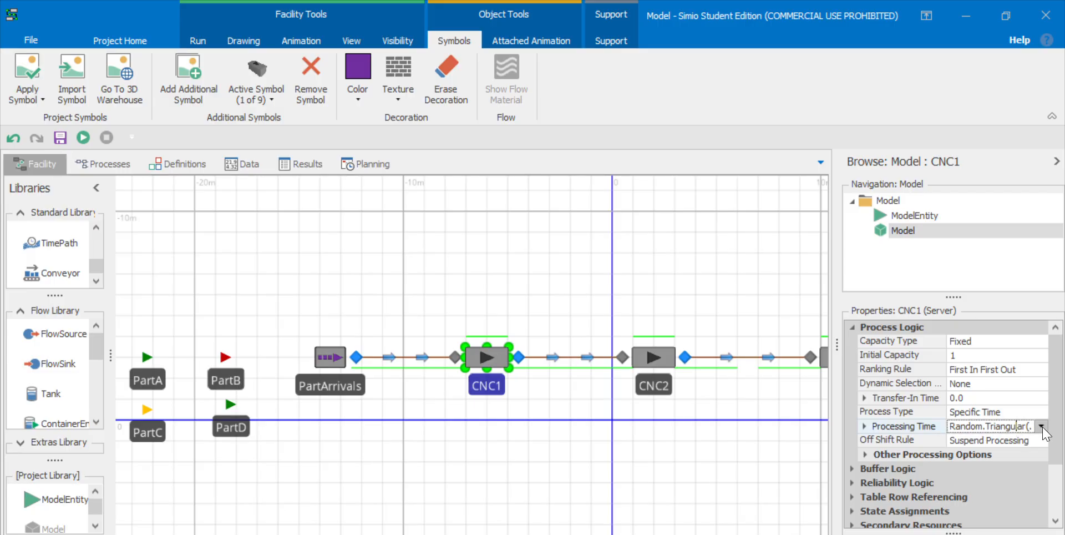
click(1041, 426)
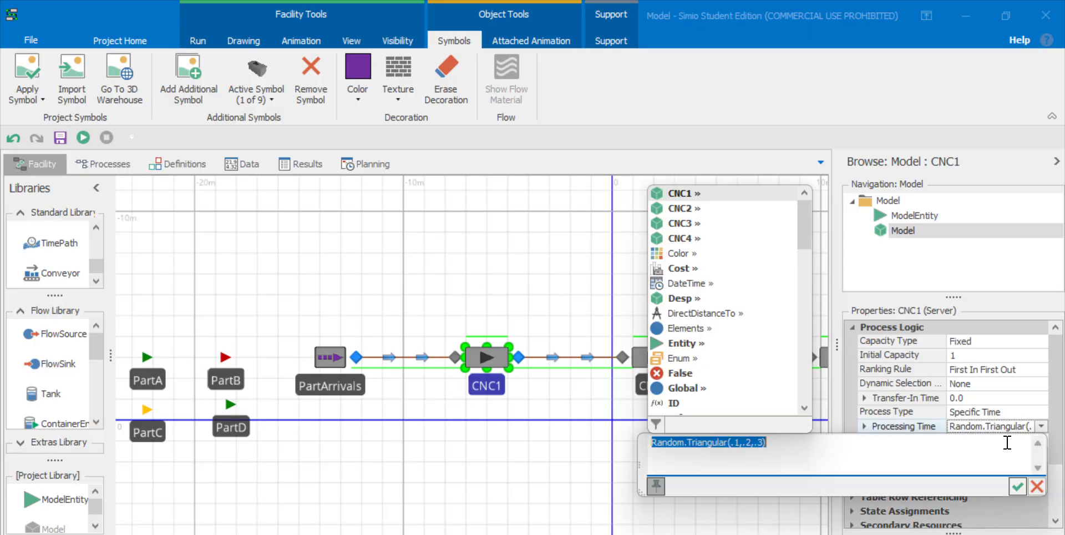
text(p)
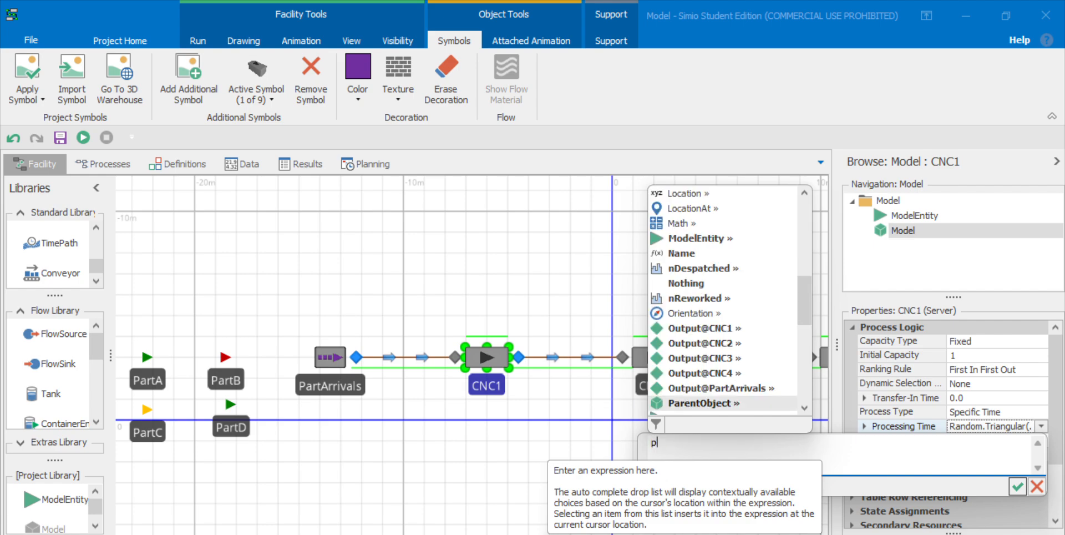
text(artr)
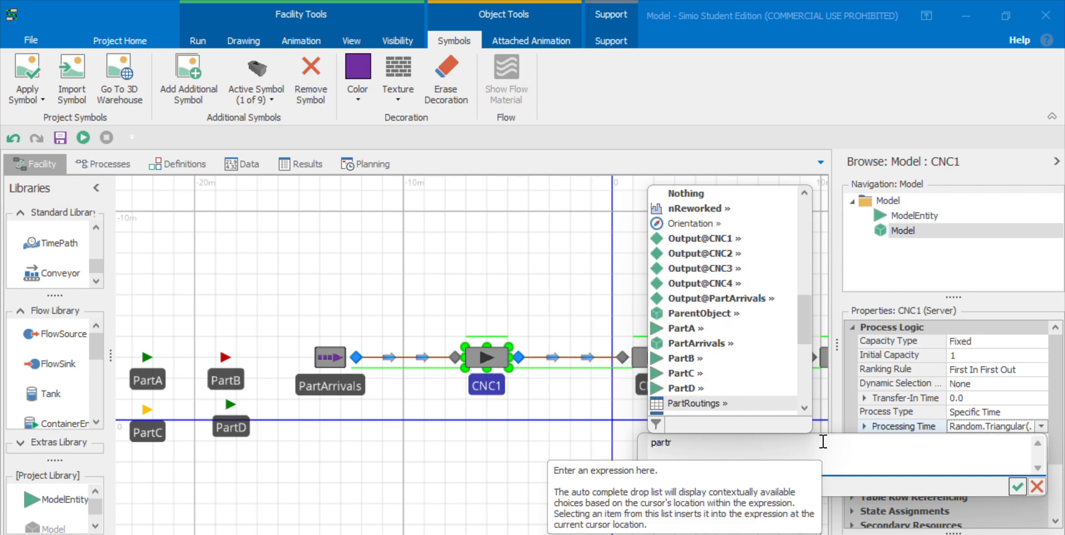
double_click(711, 408)
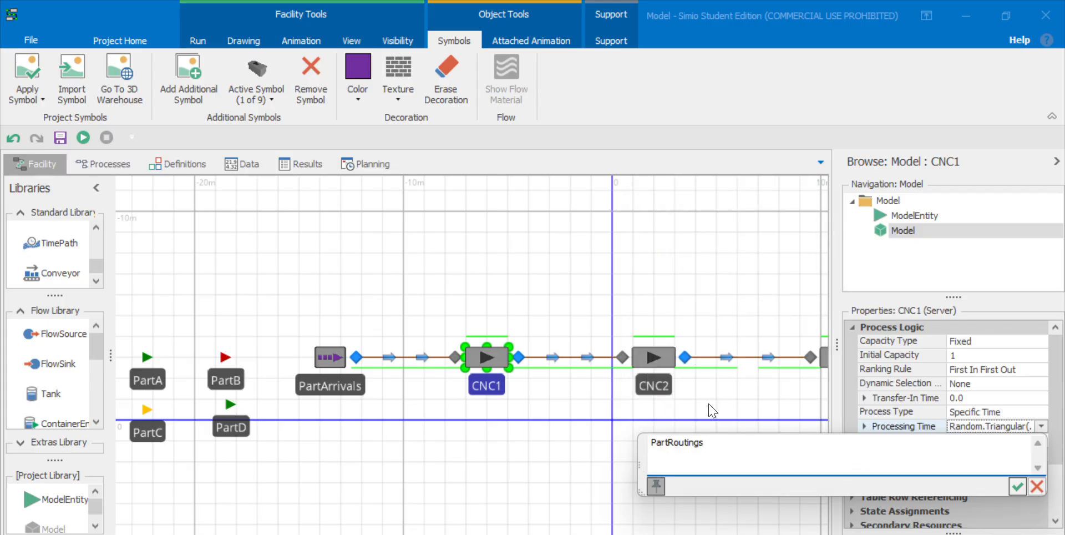
text(.)
double_click(772, 245)
key(ctrl+a)
key(ctrl+c)
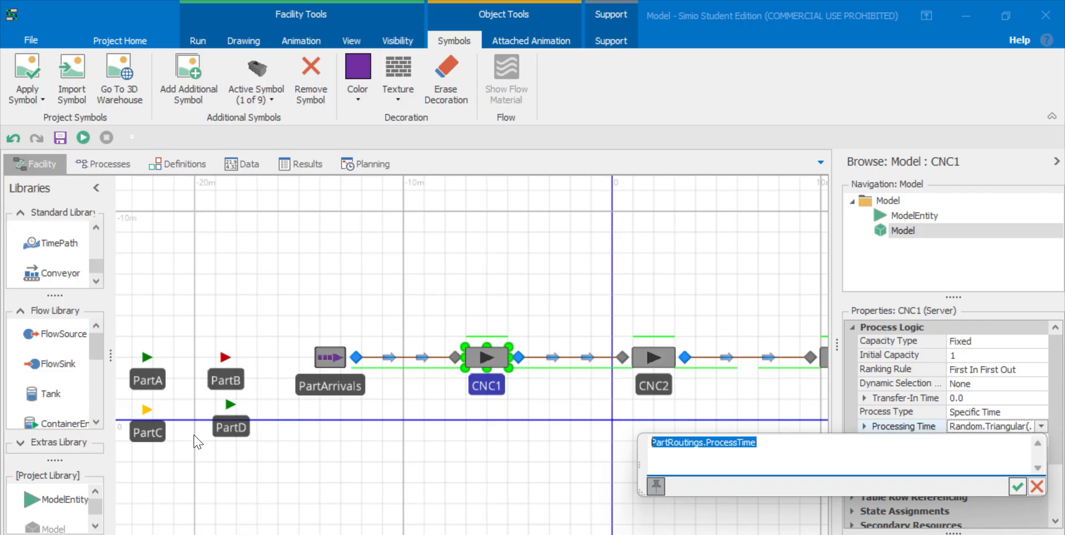
click(1017, 487)
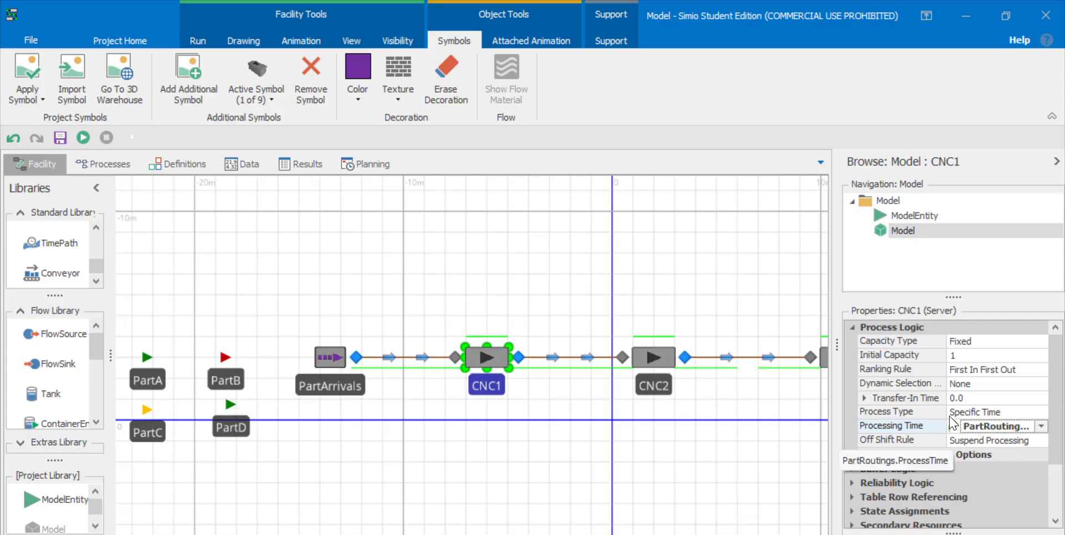
Step: Set server CNC2's Processing Time to the copied expression PartRoutings.ProcessTime
drag(576, 421, 438, 421)
click(506, 357)
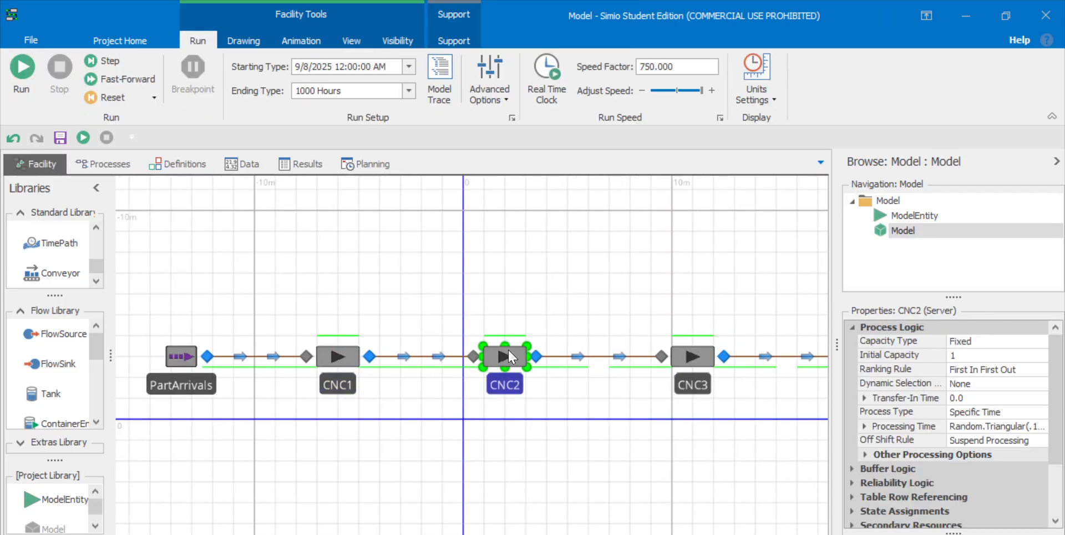
click(980, 425)
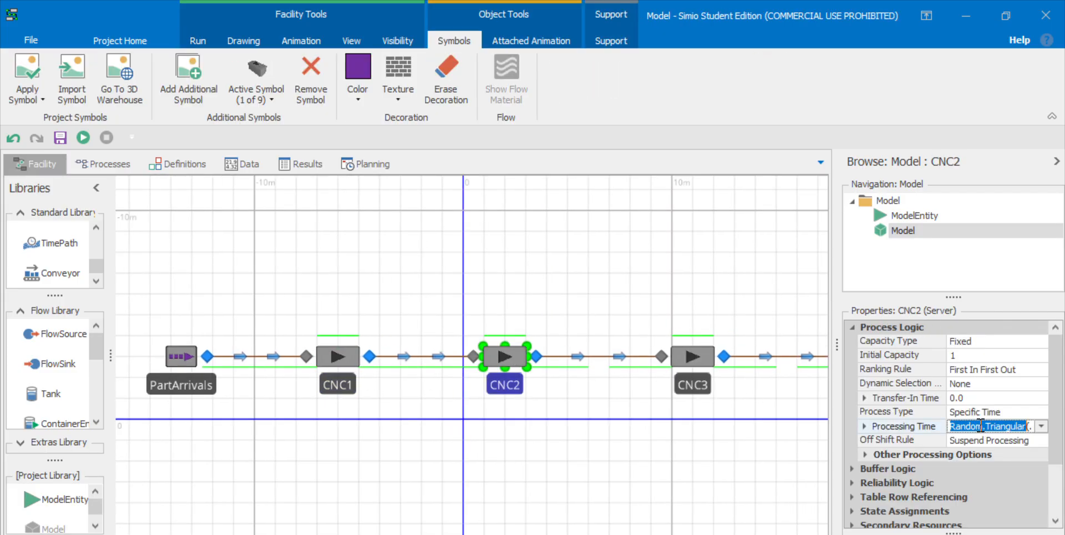
click(1041, 426)
key(ctrl+v)
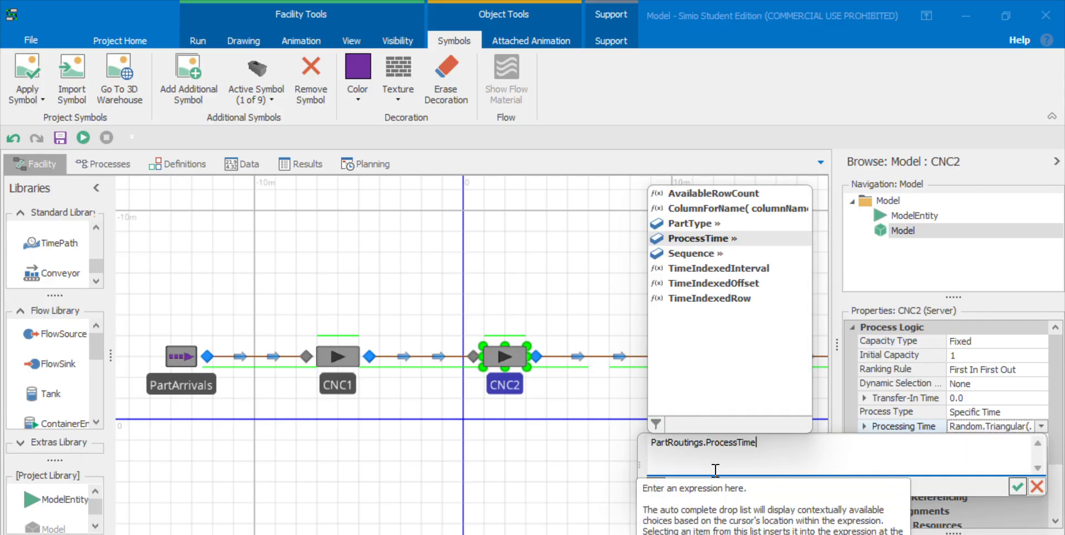
click(1015, 487)
Step: Replace server CNC3's Processing Time expression with the copied PartRoutings.ProcessTime
drag(603, 450, 422, 450)
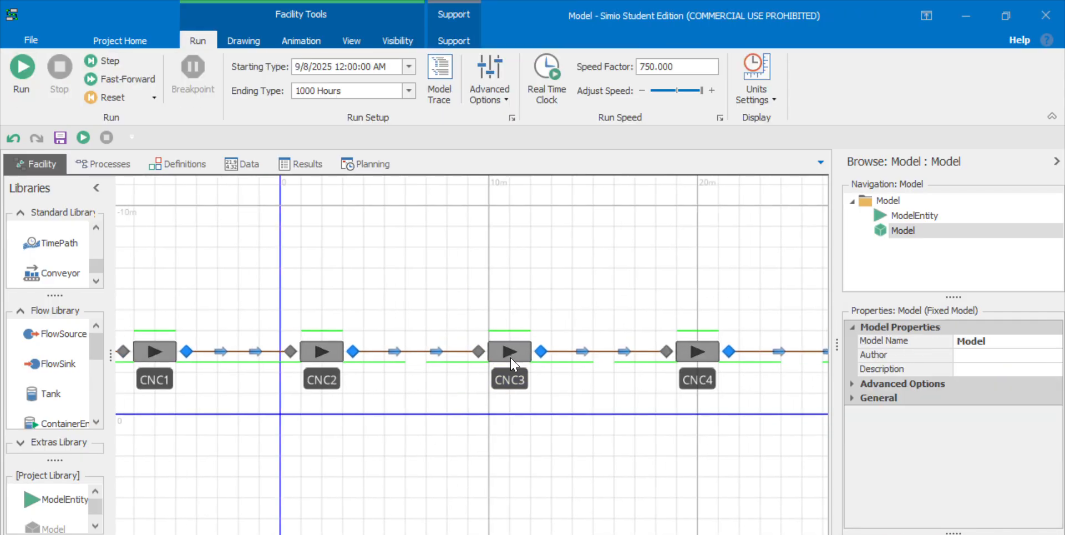
click(509, 351)
click(992, 425)
click(1040, 426)
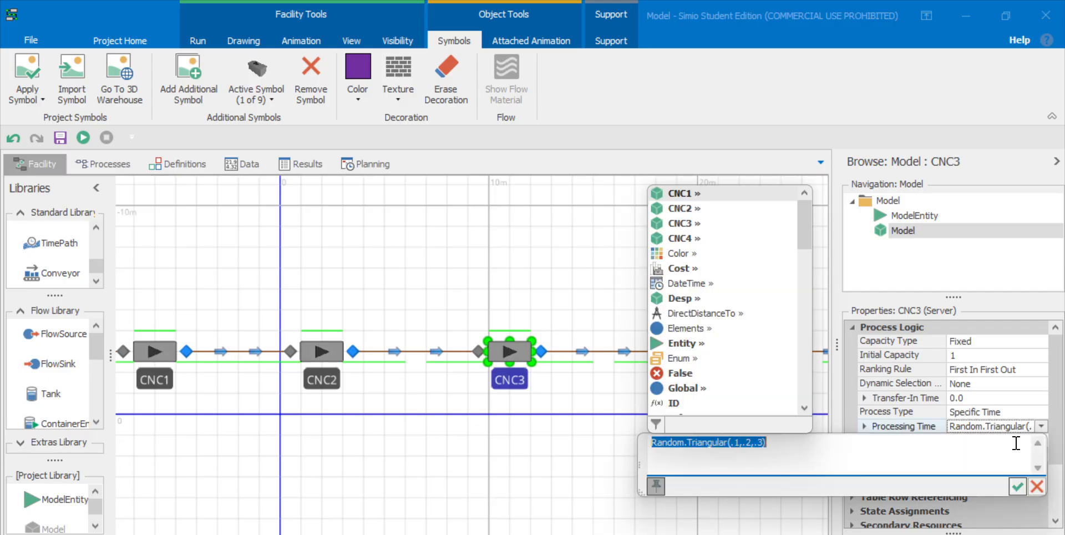
click(848, 451)
key(ctrl+a)
key(ctrl+v)
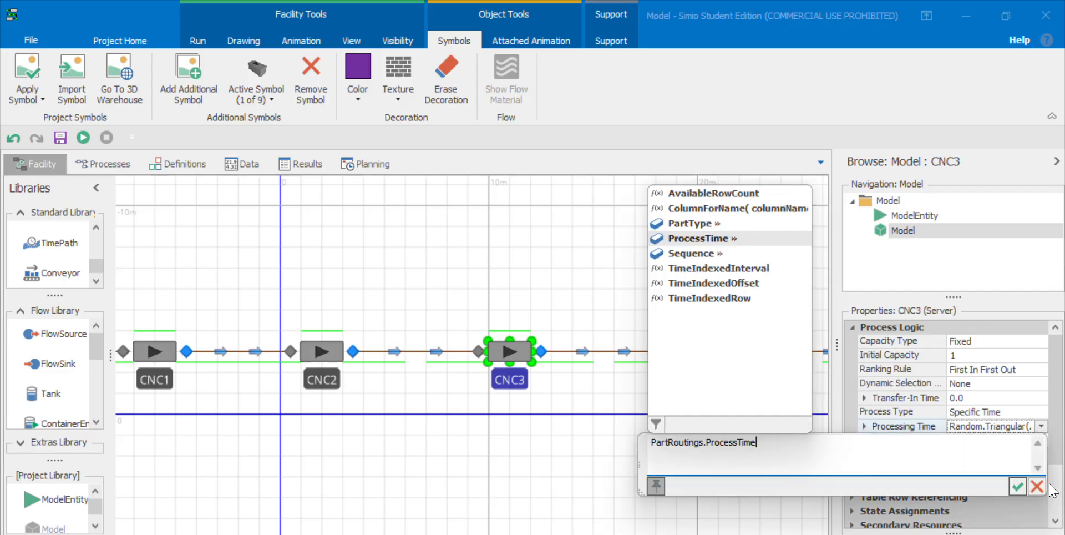
click(1017, 486)
Step: Replace server CNC4's Processing Time with PartRoutings.ProcessTime, apply it and deselect the server
click(704, 374)
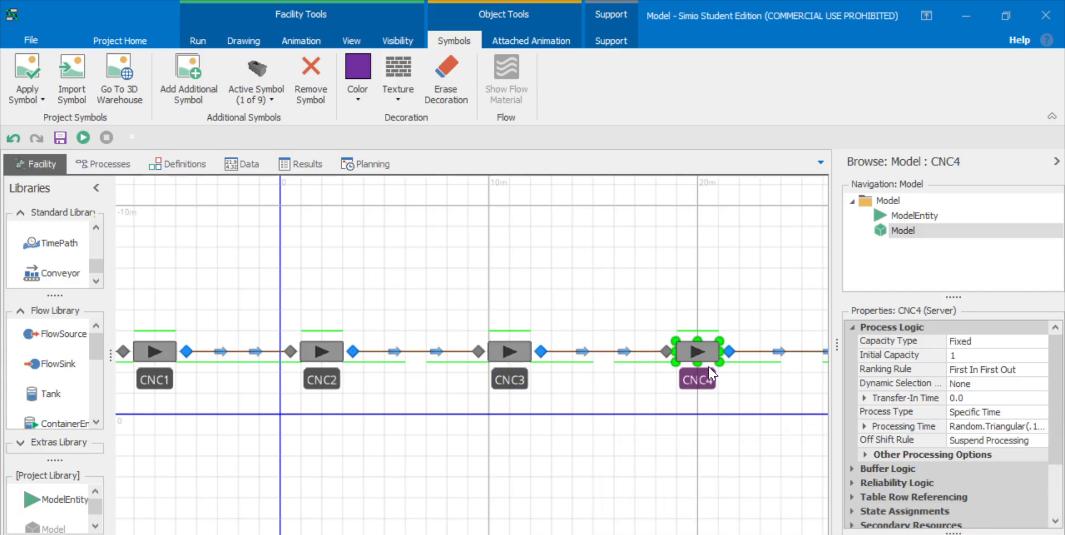
click(1040, 426)
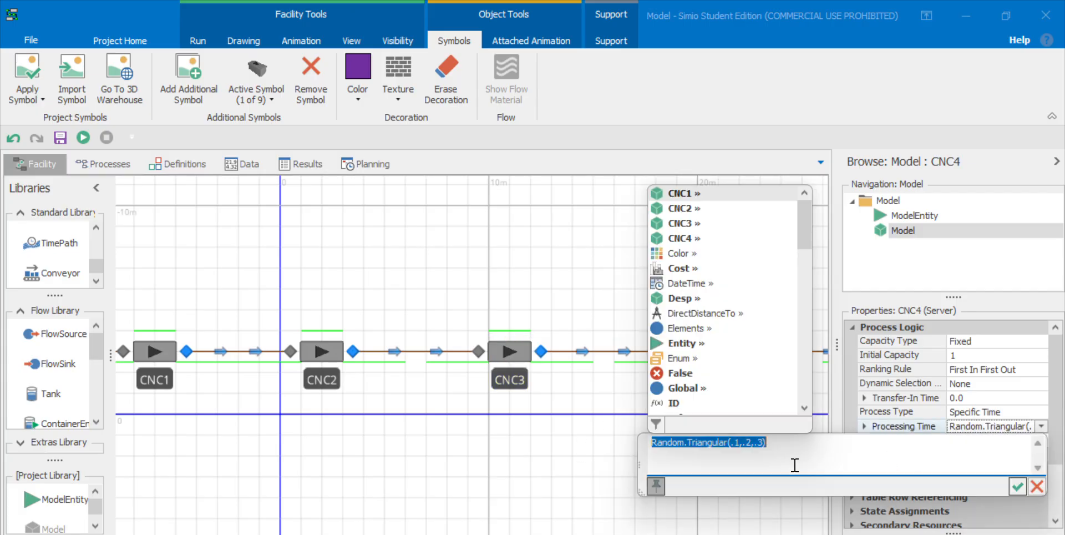
click(766, 446)
key(ctrl+a)
key(ctrl+v)
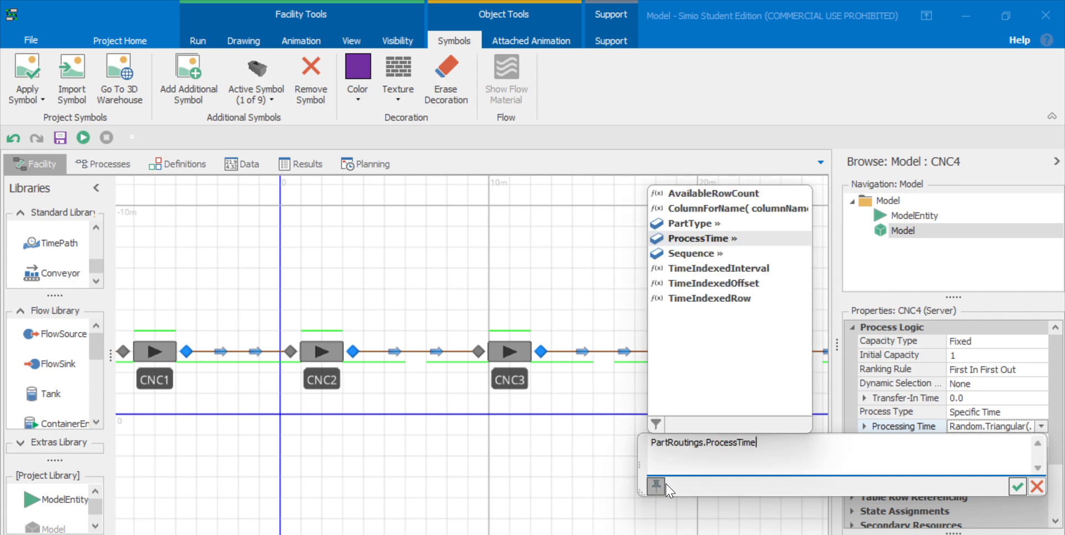
click(1018, 487)
click(361, 459)
Step: Run the model, watch the parts move through the CNC servers, and fast-forward the simulation
scroll(387, 450, down, 3)
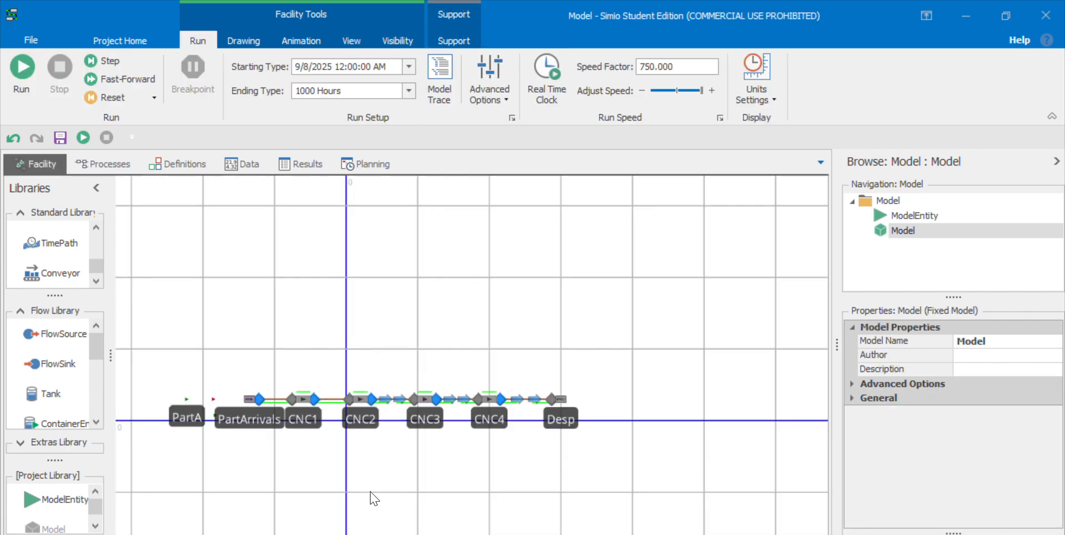
drag(368, 497, 433, 405)
scroll(373, 361, up, 5)
scroll(350, 362, down, 3)
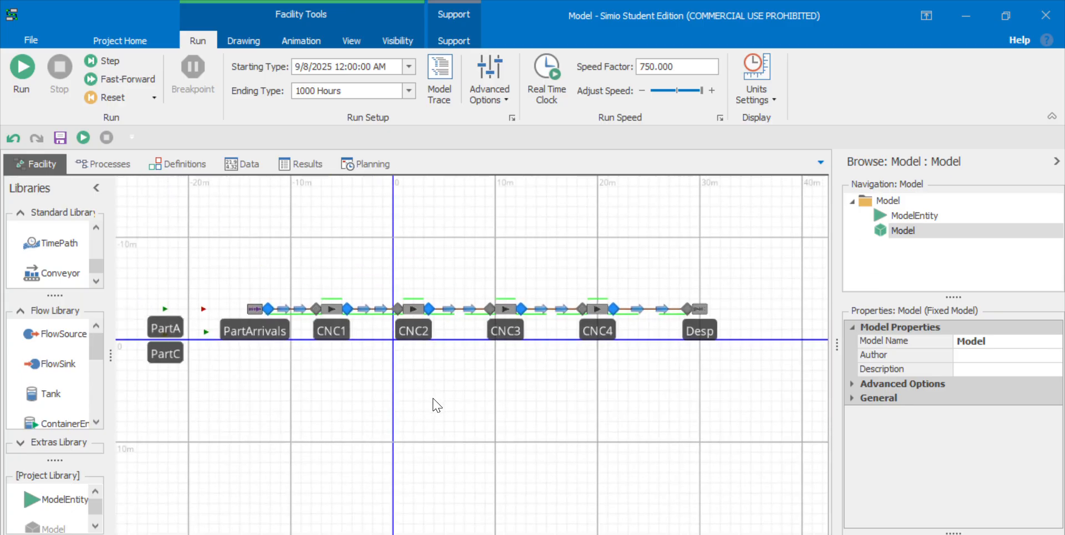
click(22, 69)
scroll(428, 332, up, 3)
scroll(399, 332, down, 1)
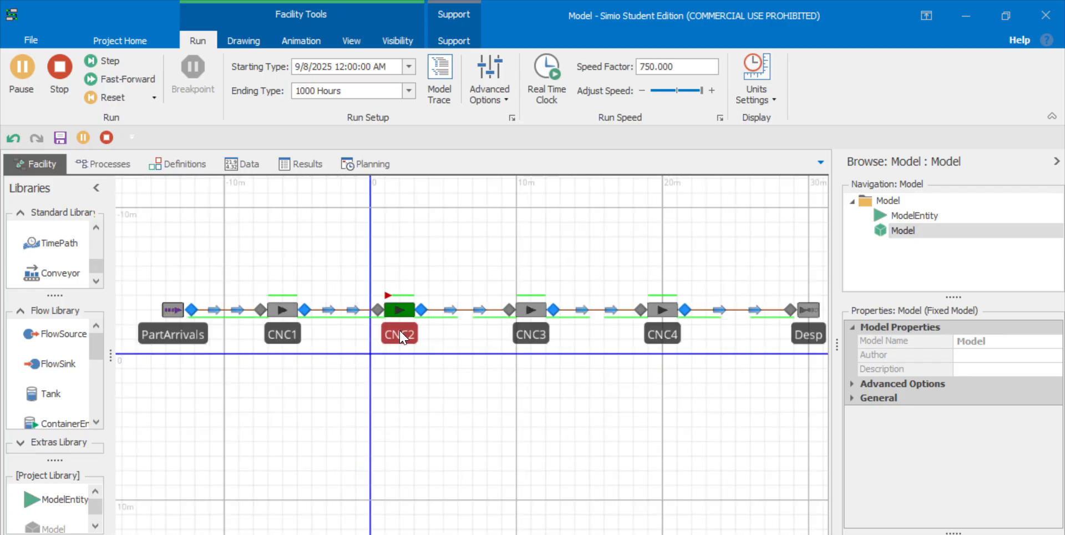
drag(481, 415, 459, 433)
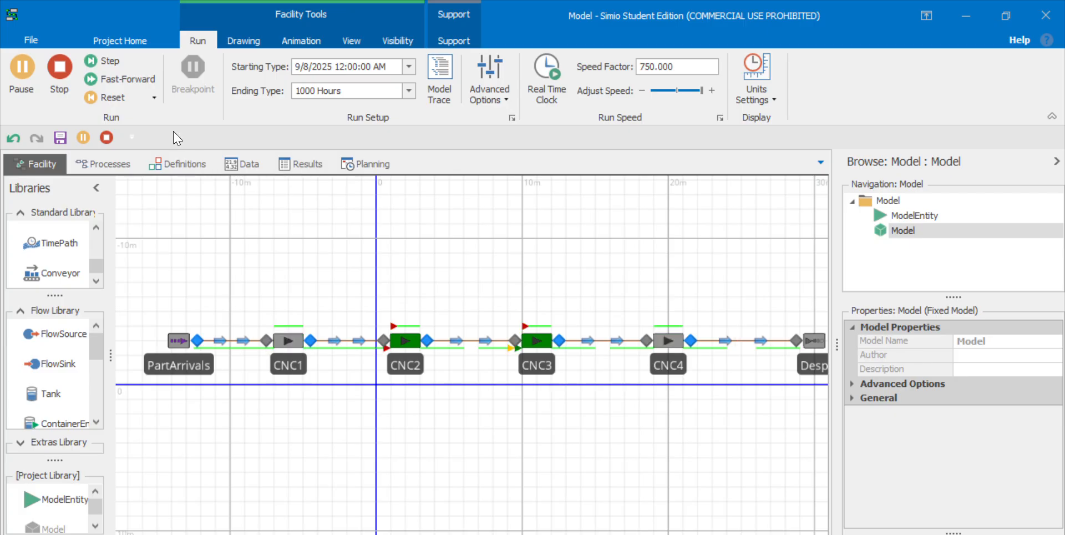
click(125, 81)
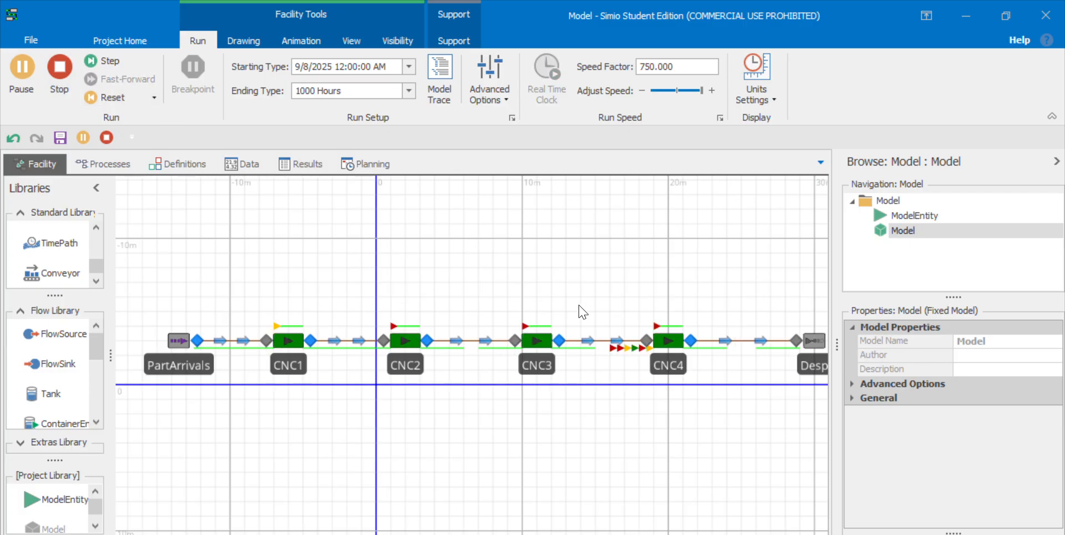
Step: Stop the run and clear the Data Item filter in the results pivot grid to review all statistics
click(302, 164)
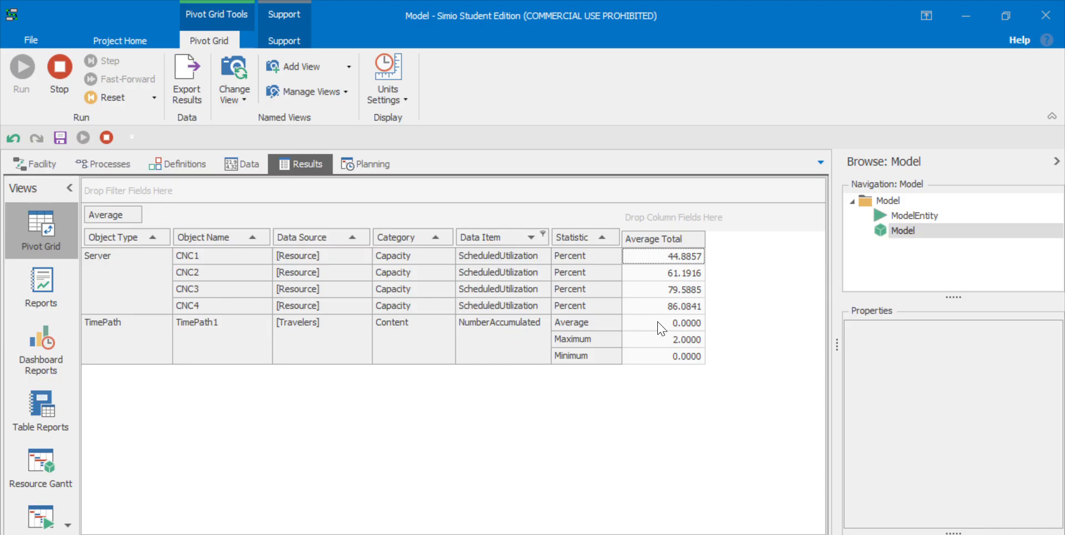
click(65, 64)
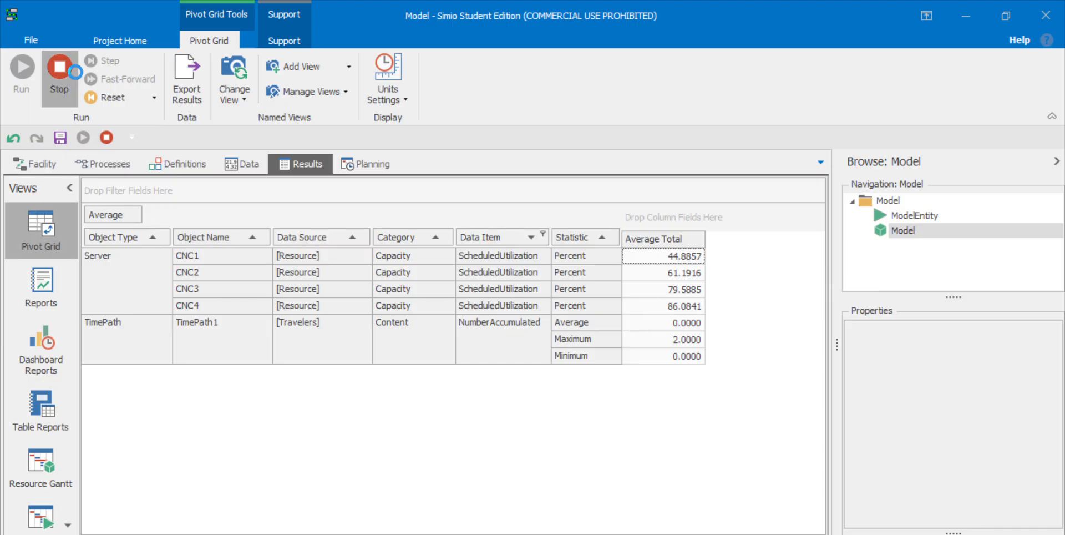
click(543, 234)
click(548, 266)
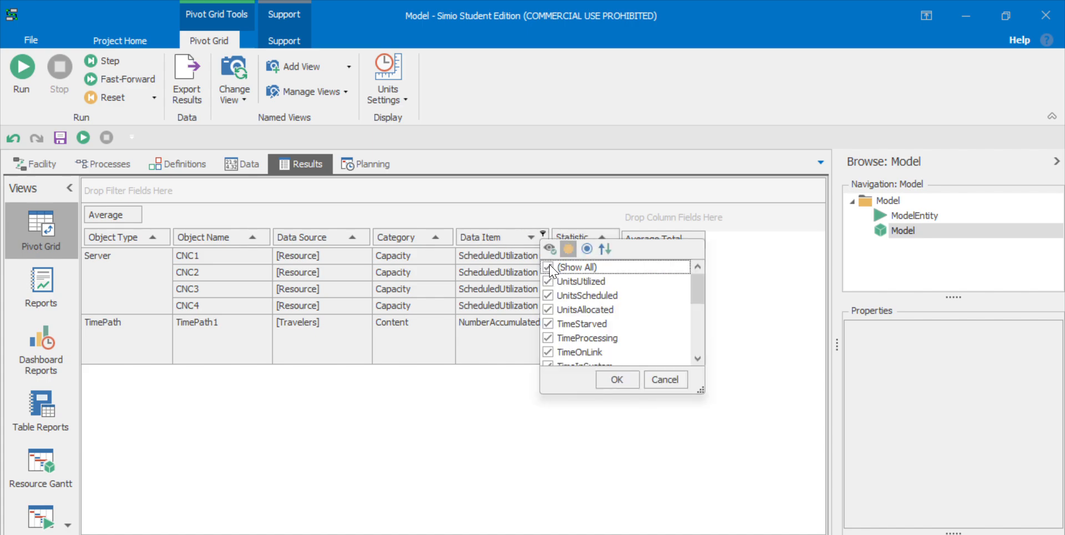
click(615, 379)
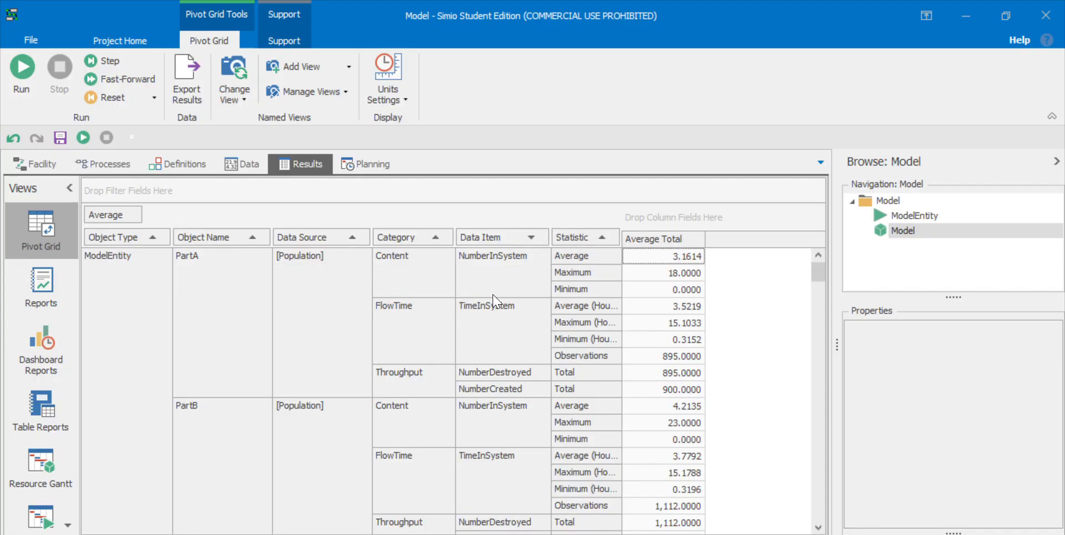
scroll(521, 399, down, 15)
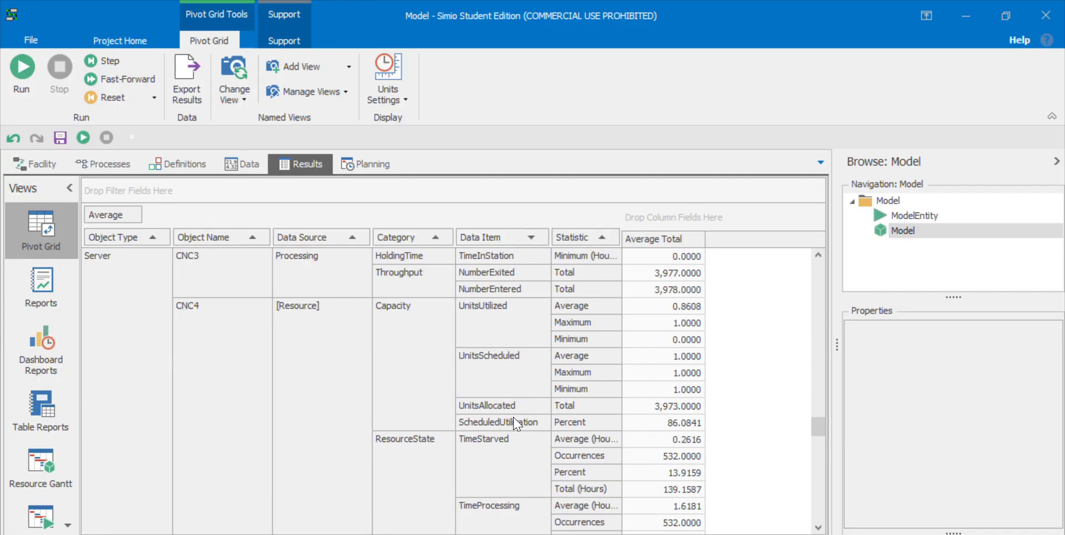
scroll(521, 400, up, 15)
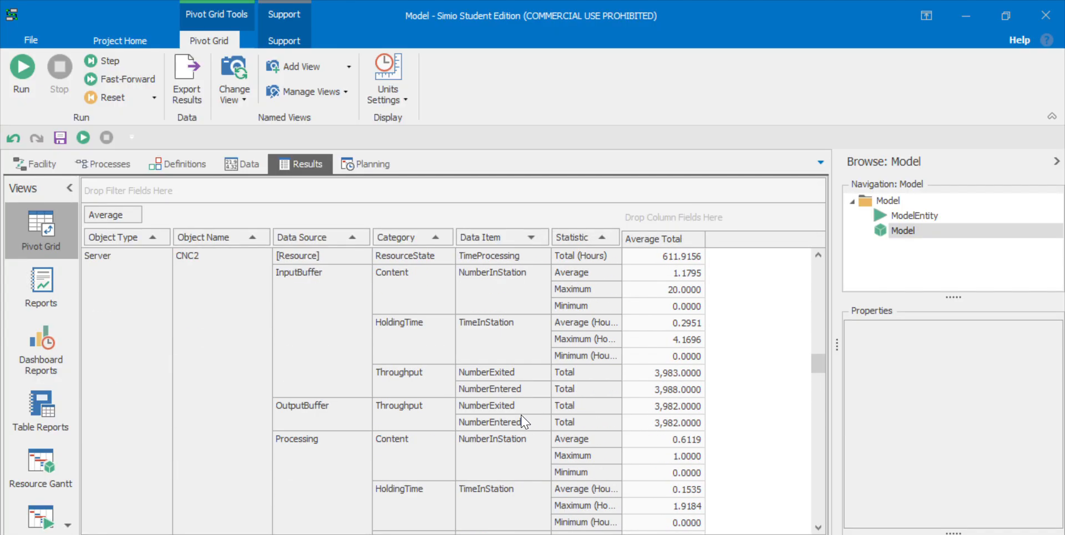
Step: Place a status label about 4 m wide above the Desp sink in the facility view
click(31, 165)
scroll(646, 321, down, 1)
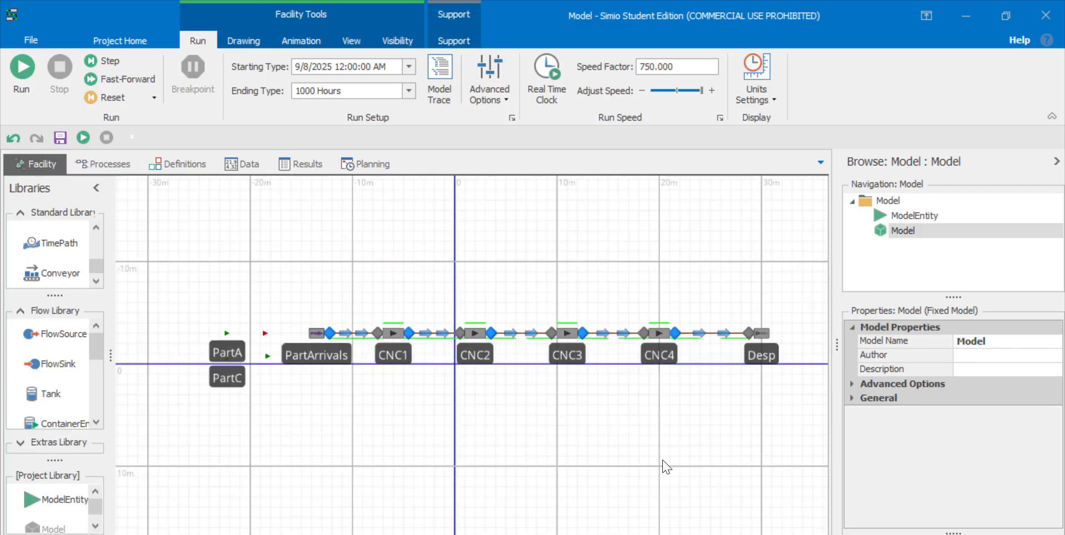
scroll(652, 399, up, 4)
scroll(607, 394, down, 4)
scroll(655, 427, up, 1)
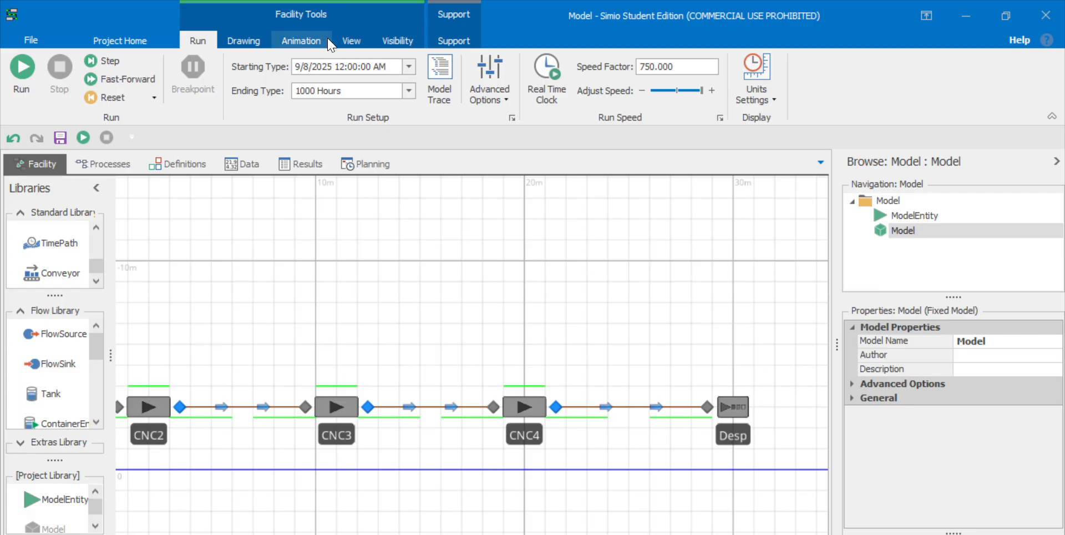
click(309, 41)
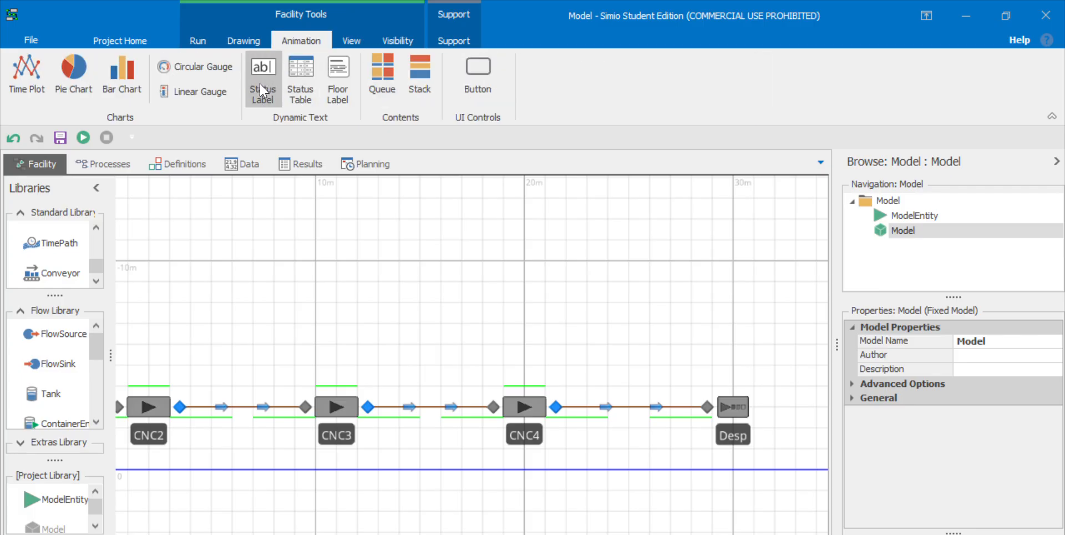
drag(752, 344, 681, 364)
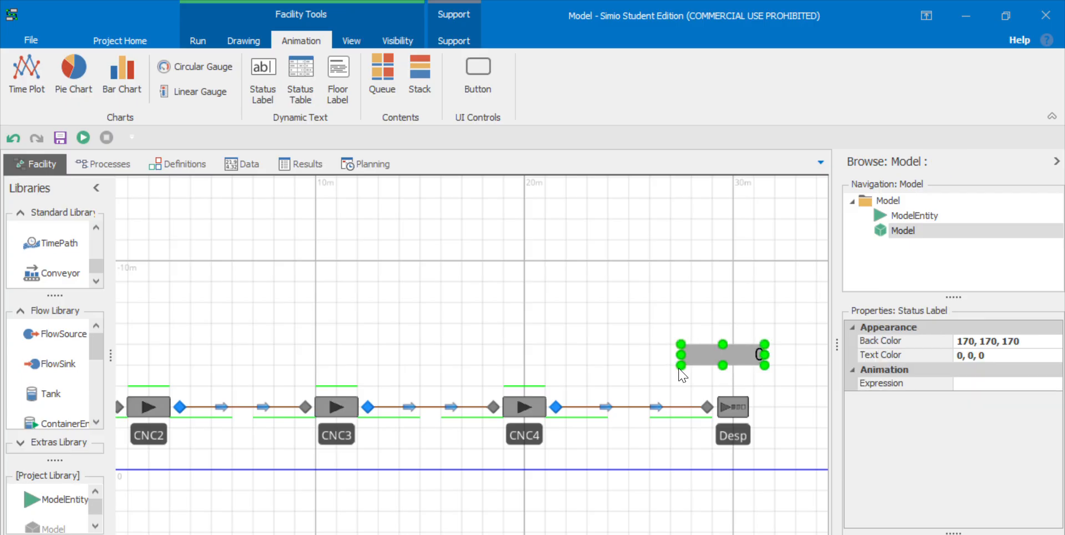
Step: Set the status label's expression to Desp.InputBuffer.NumberEntered, apply it and deselect the label
click(1015, 384)
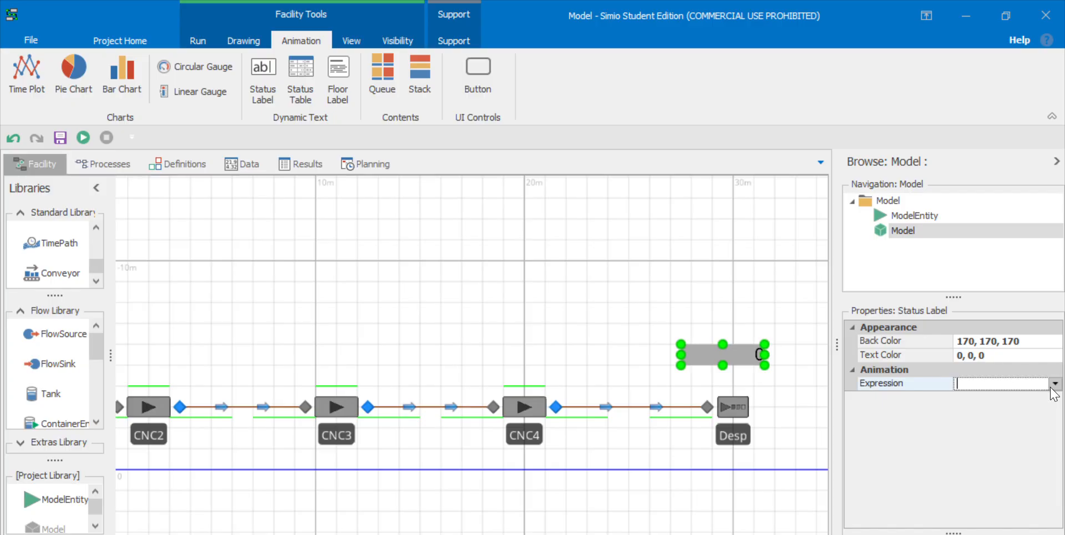
click(1053, 384)
text(des)
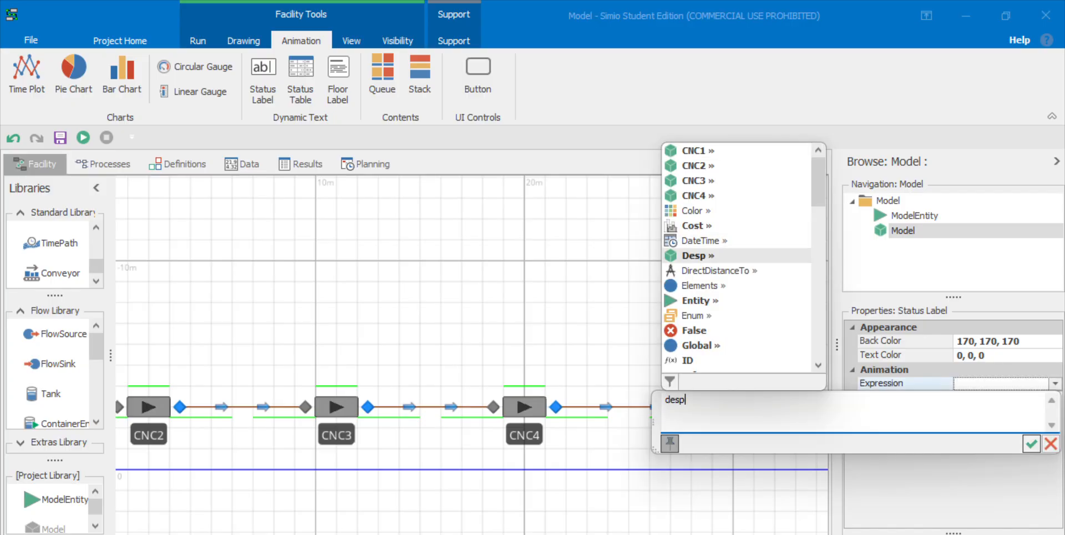
text(p.)
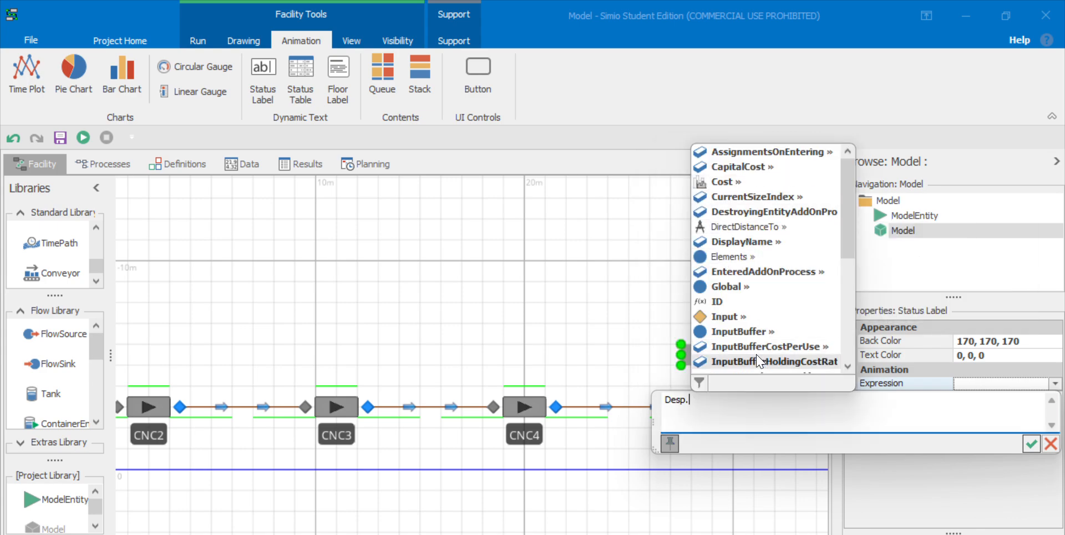
double_click(743, 332)
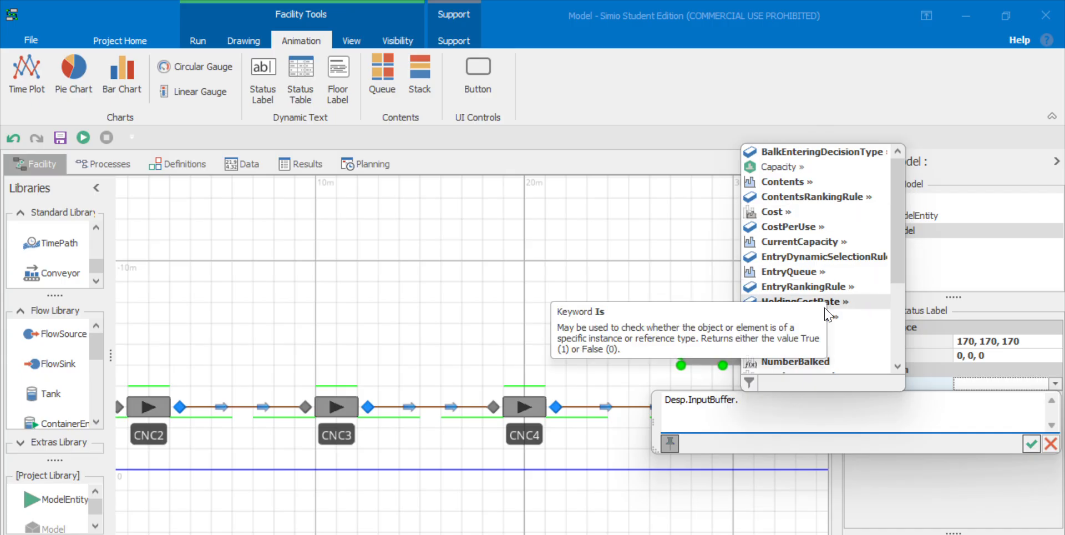
scroll(813, 283, down, 3)
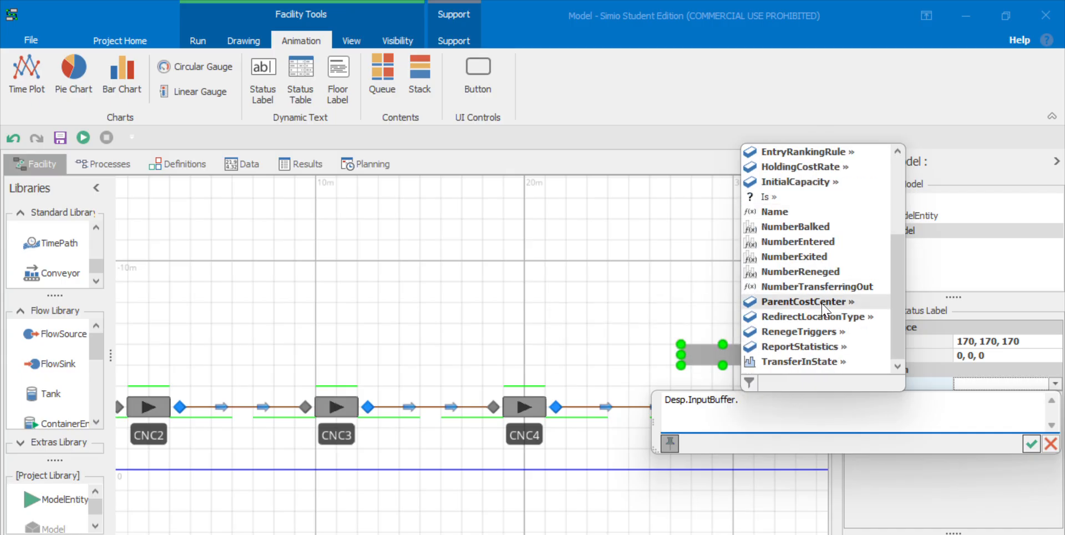
double_click(793, 240)
click(1032, 443)
click(506, 253)
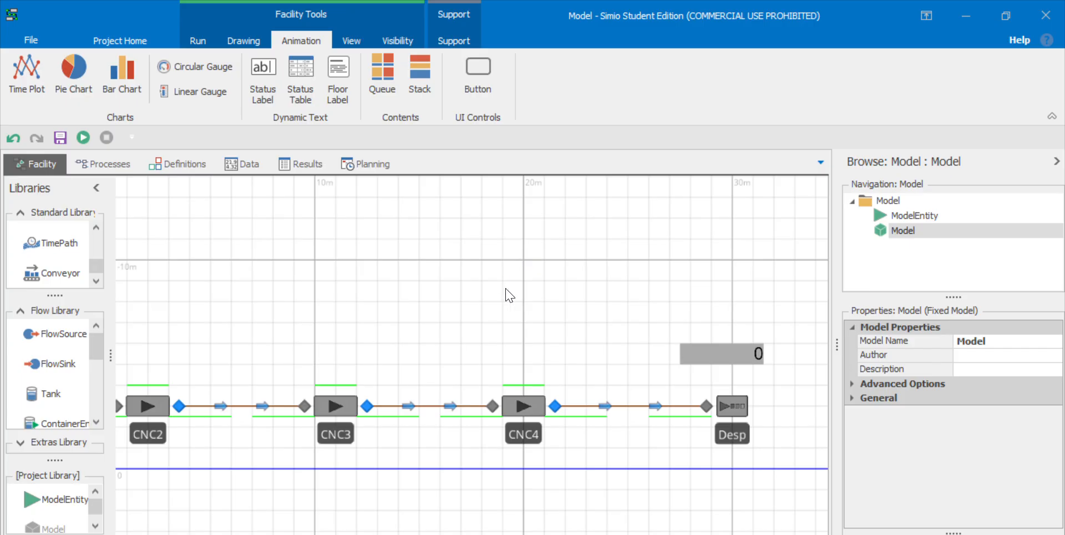
Step: Run the model, fast-forward the simulation to its end, and read the status label above the Desp sink
click(198, 40)
click(21, 69)
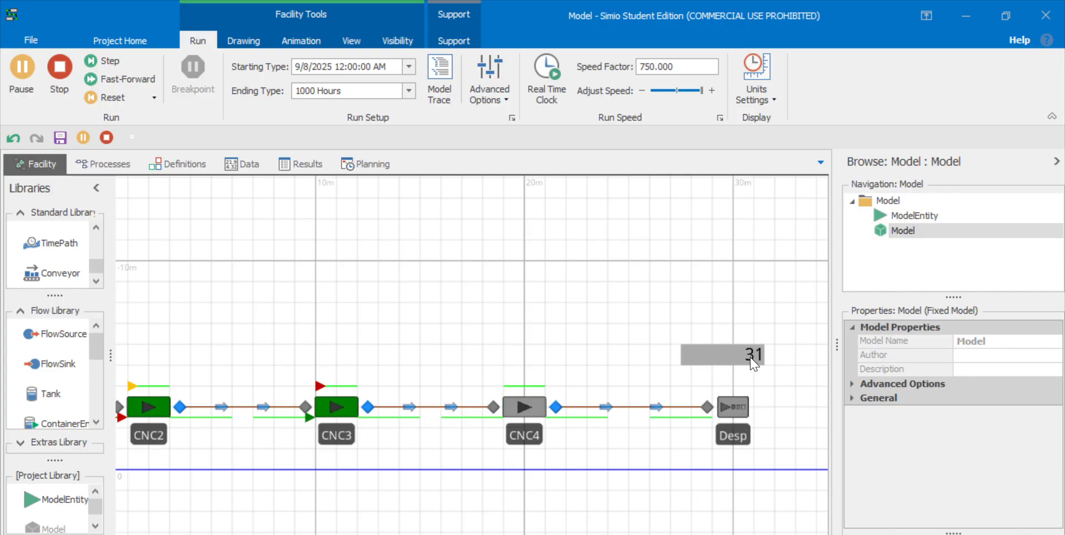
click(133, 81)
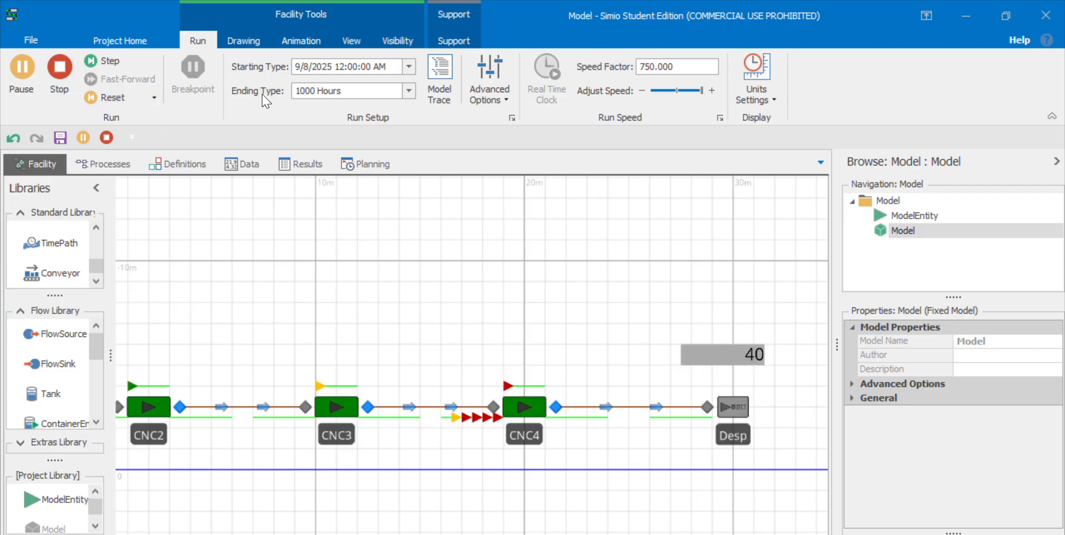
scroll(750, 361, up, 3)
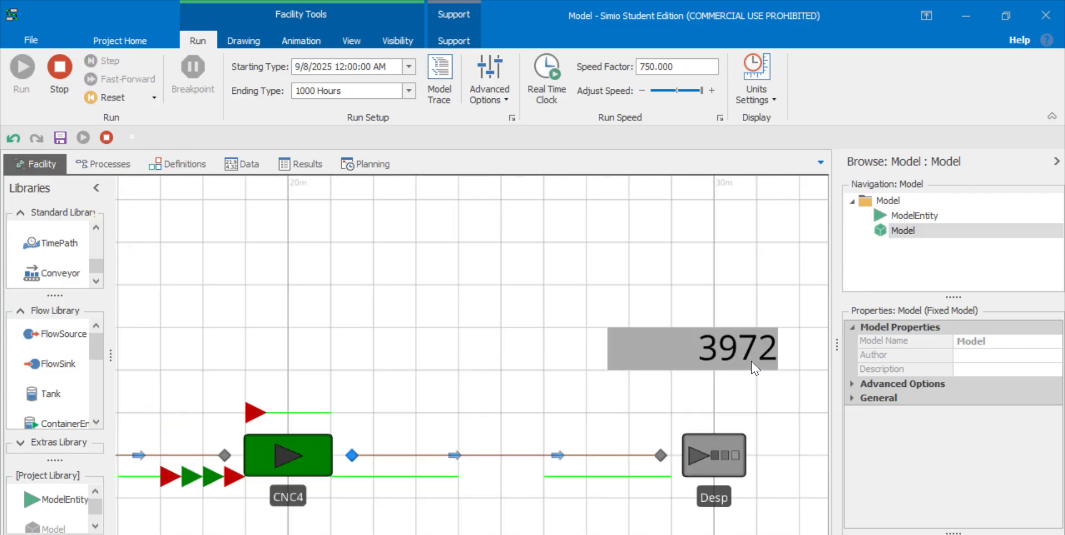
scroll(751, 360, down, 2)
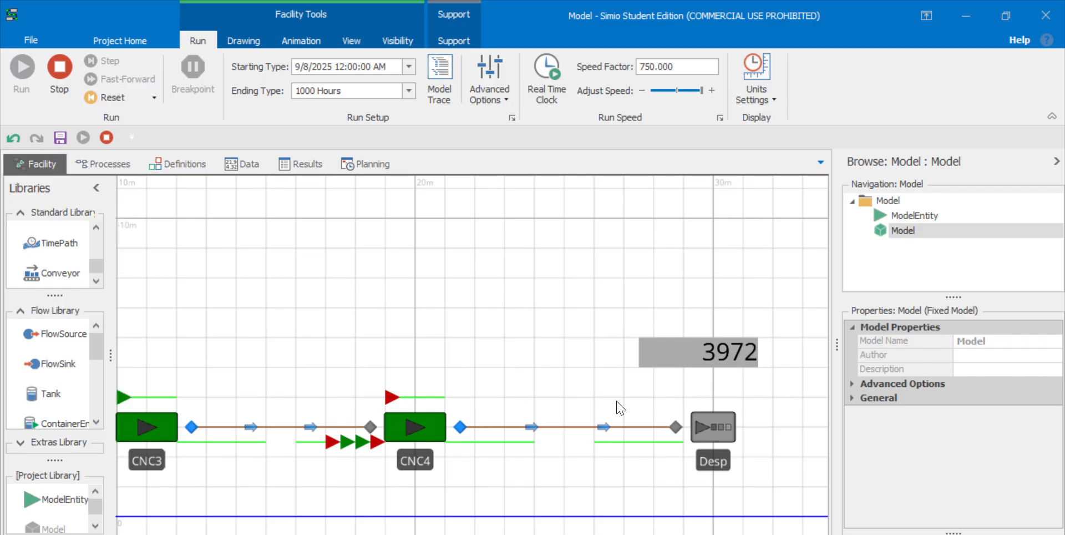
Step: Examine the whole line from PartArrivals through the four CNC servers to Desp, including the queues and the status label
scroll(616, 402, down, 1)
drag(370, 378, 471, 342)
scroll(452, 335, down, 1)
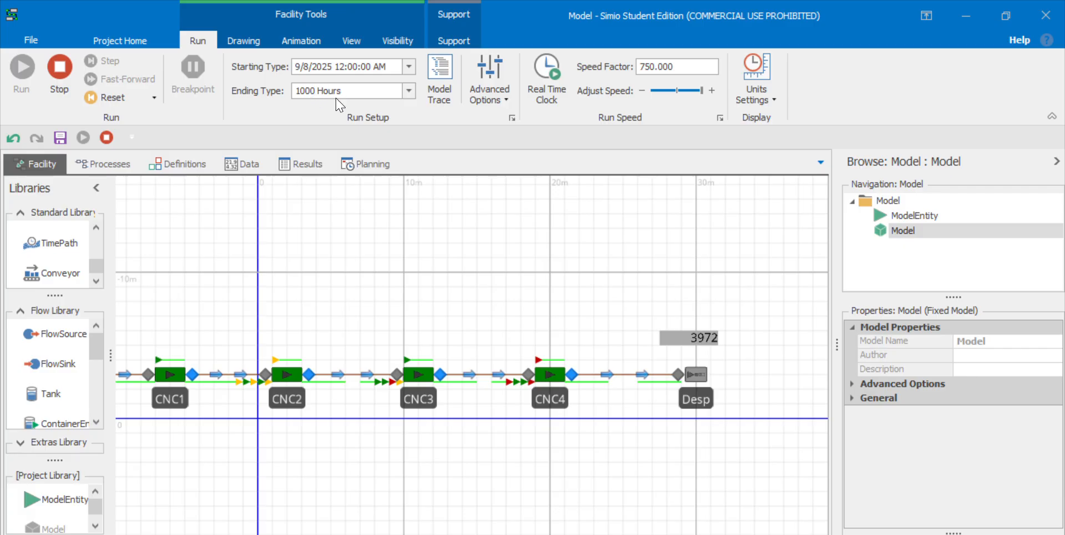
drag(377, 306, 428, 311)
scroll(442, 290, down, 1)
drag(299, 290, 359, 307)
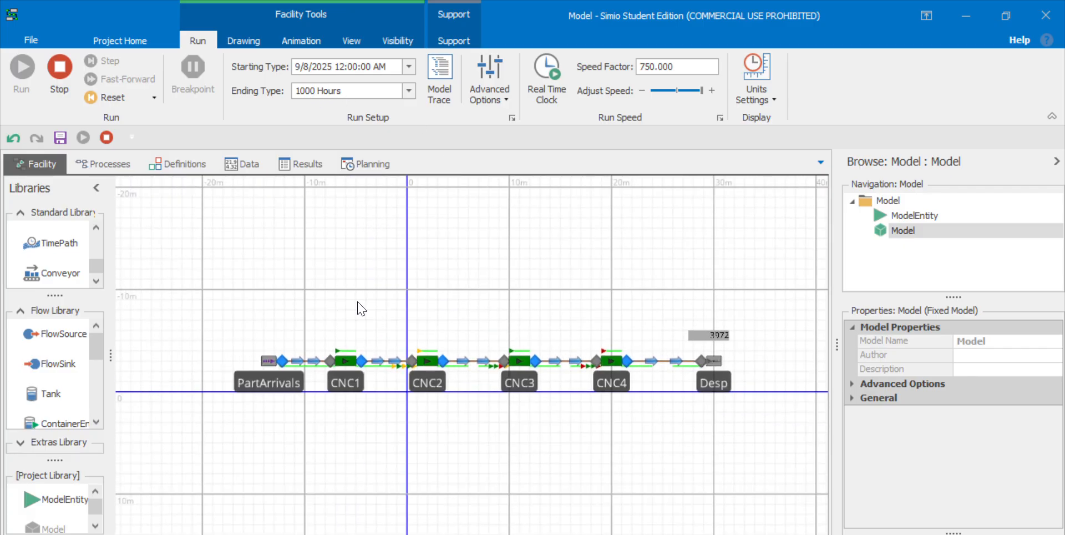
scroll(533, 298, up, 2)
scroll(515, 314, down, 1)
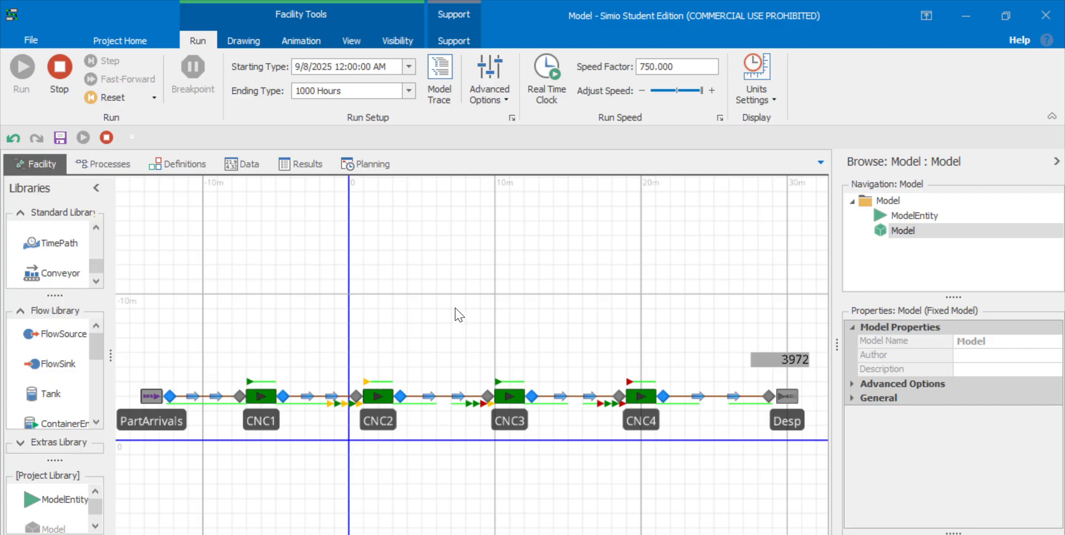
drag(458, 313, 457, 280)
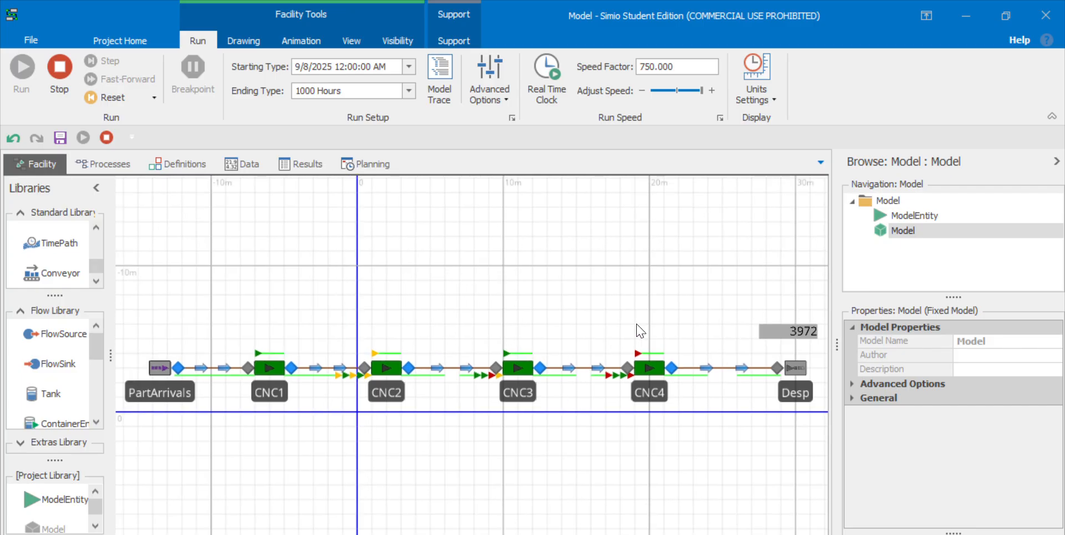
drag(636, 325, 582, 334)
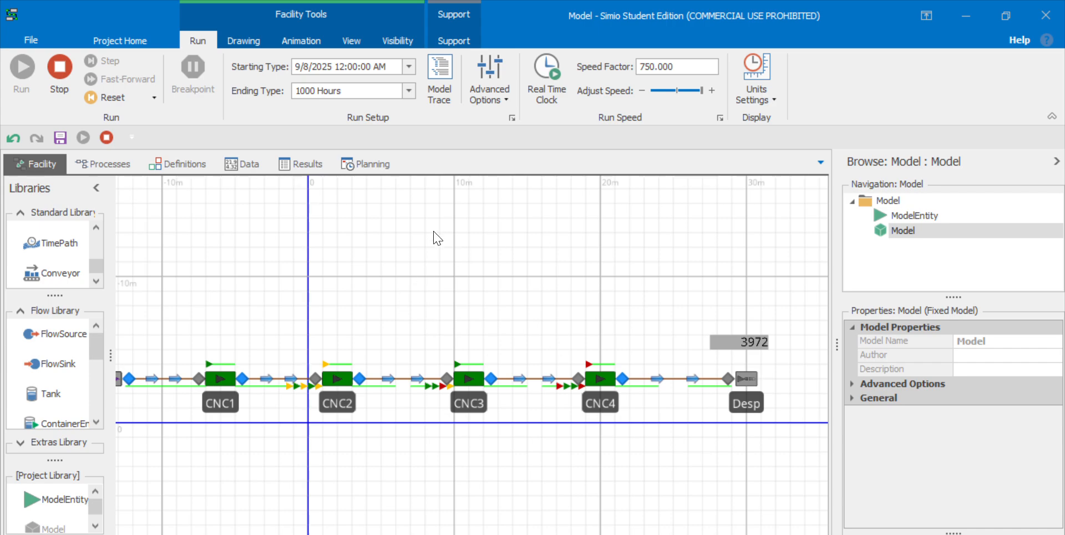